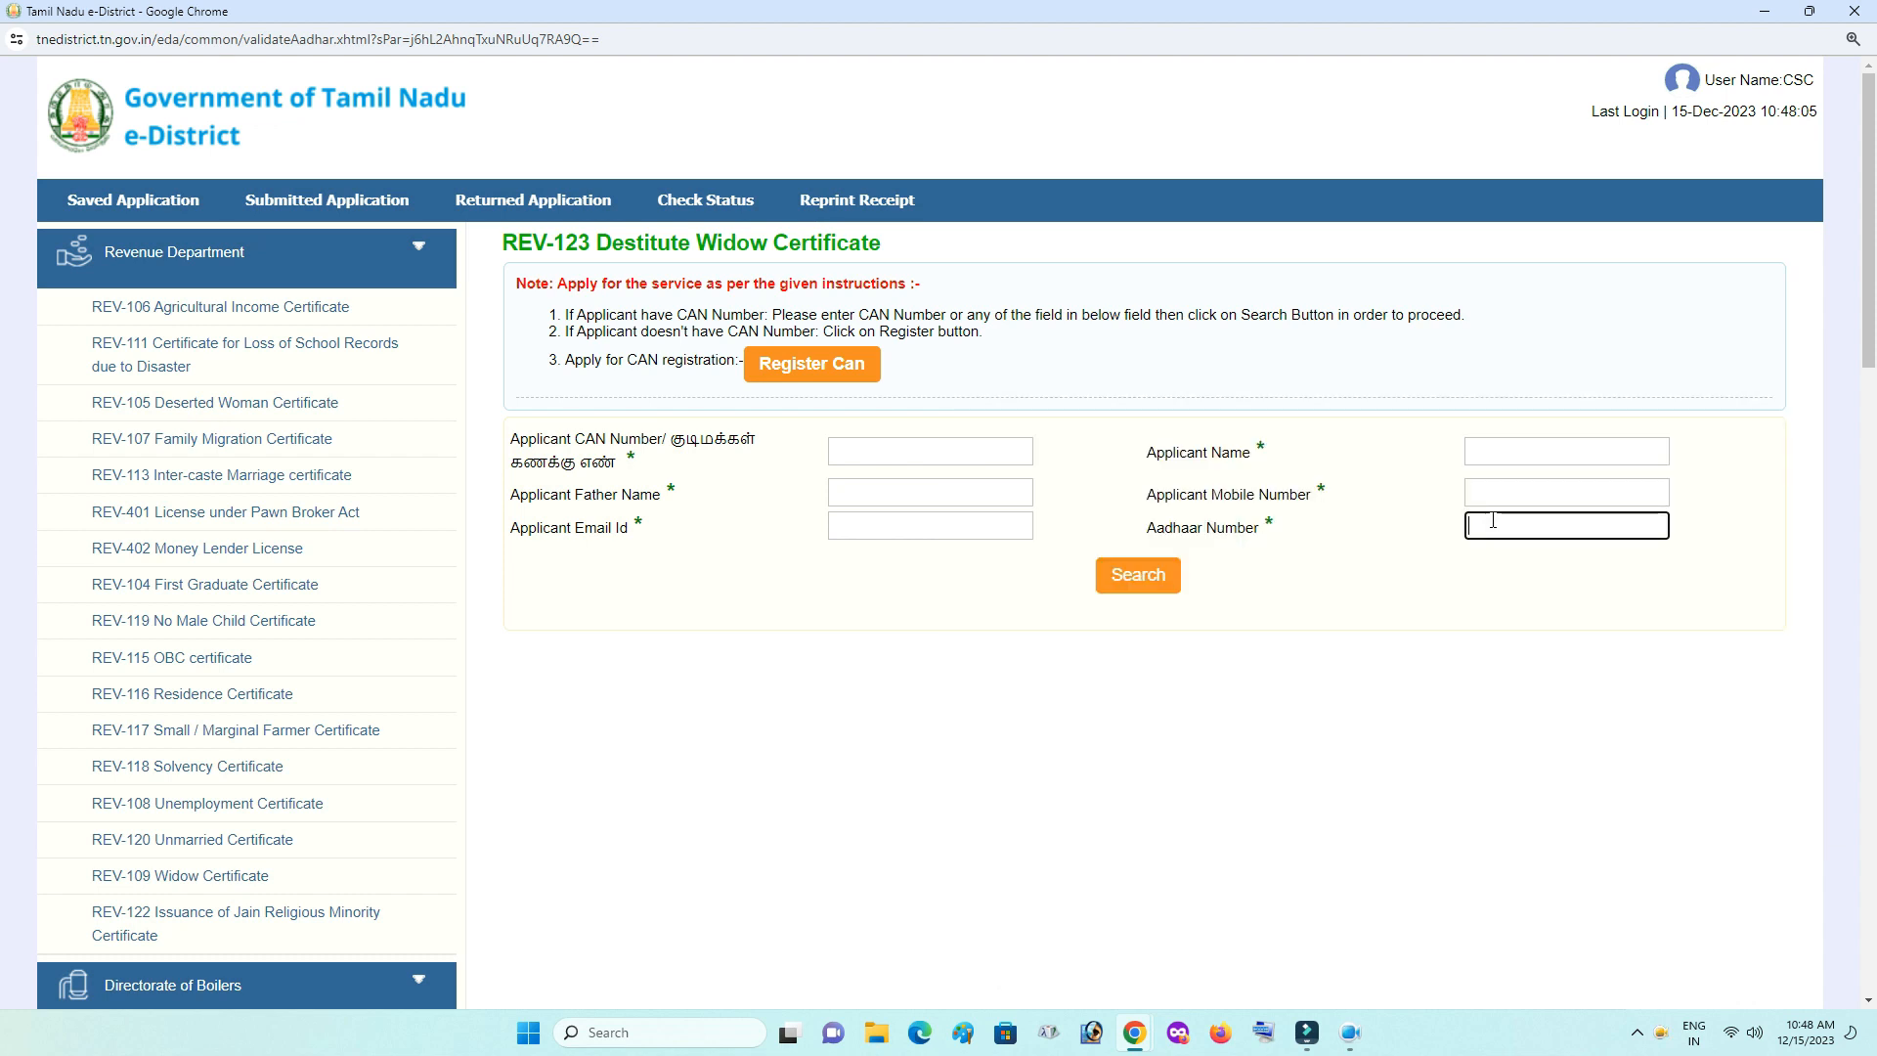
- Find the applicant's CAN by Aadhaar number, select the record and open its details for editing
text(449)
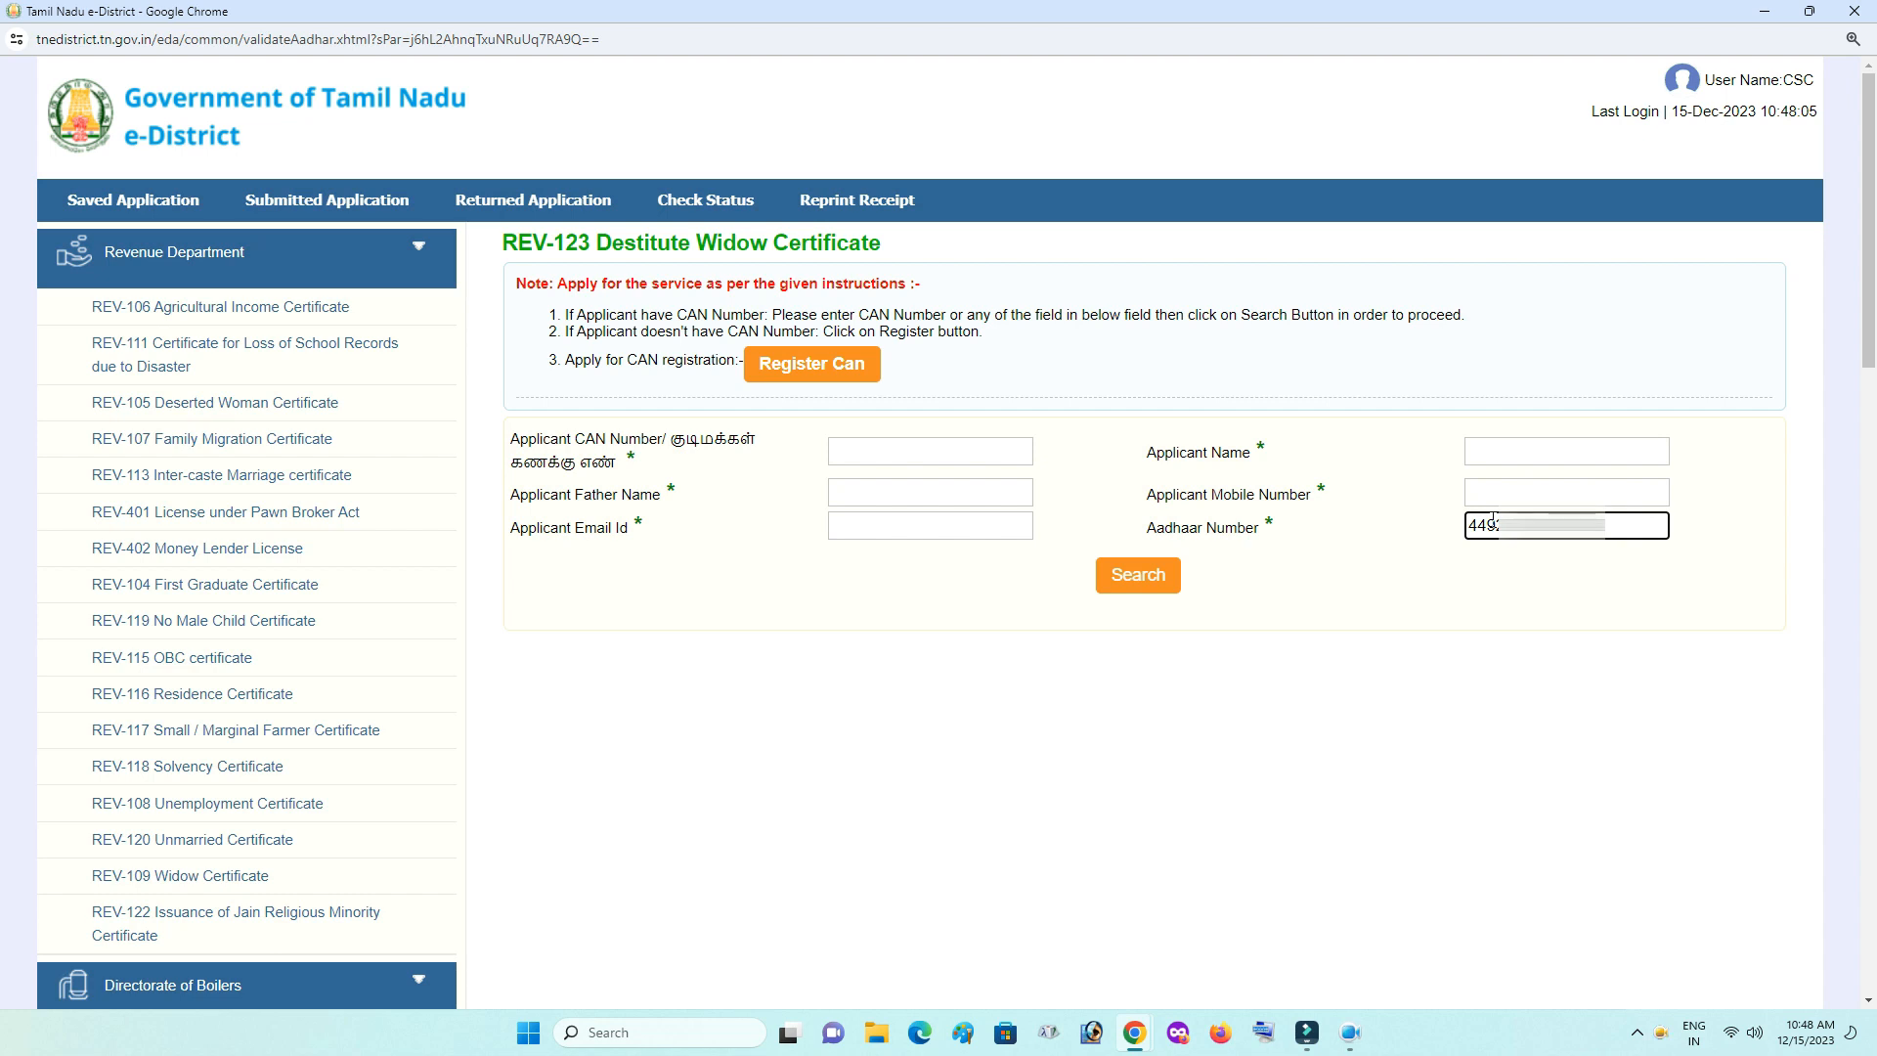
click(1132, 585)
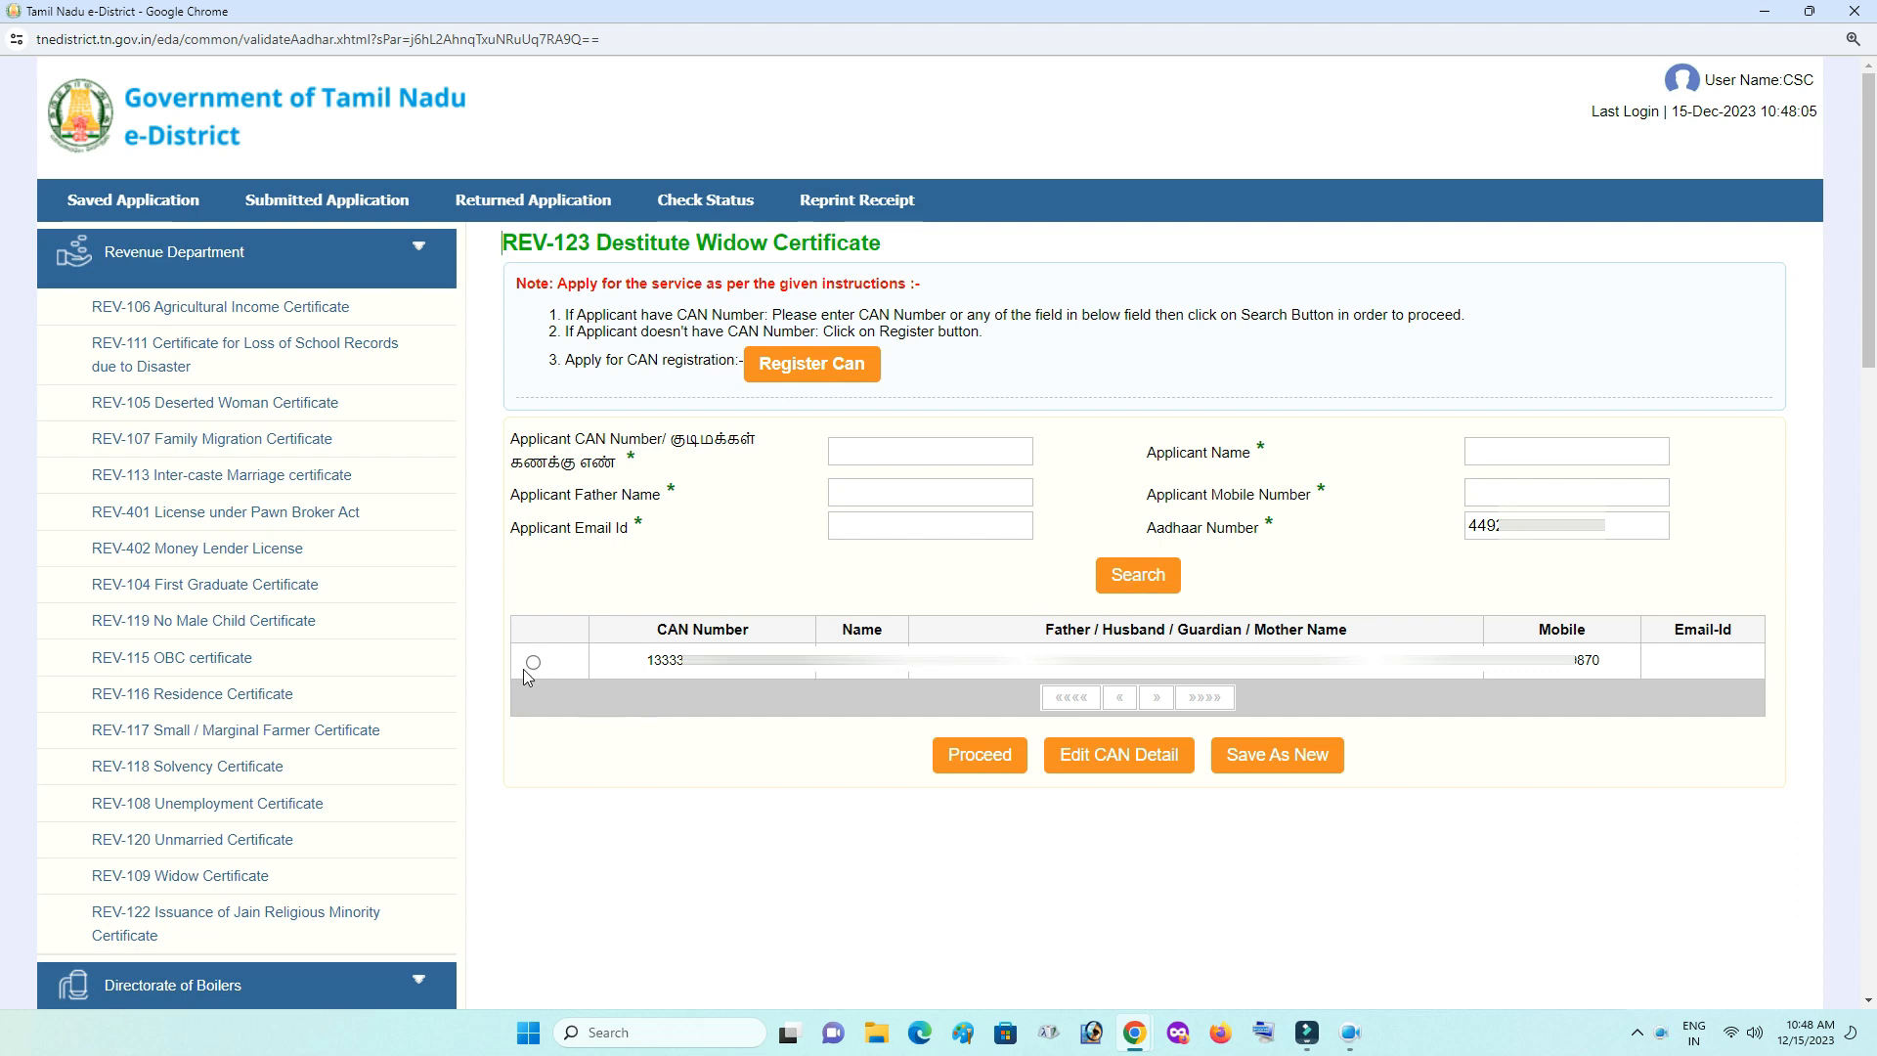
click(533, 661)
click(953, 755)
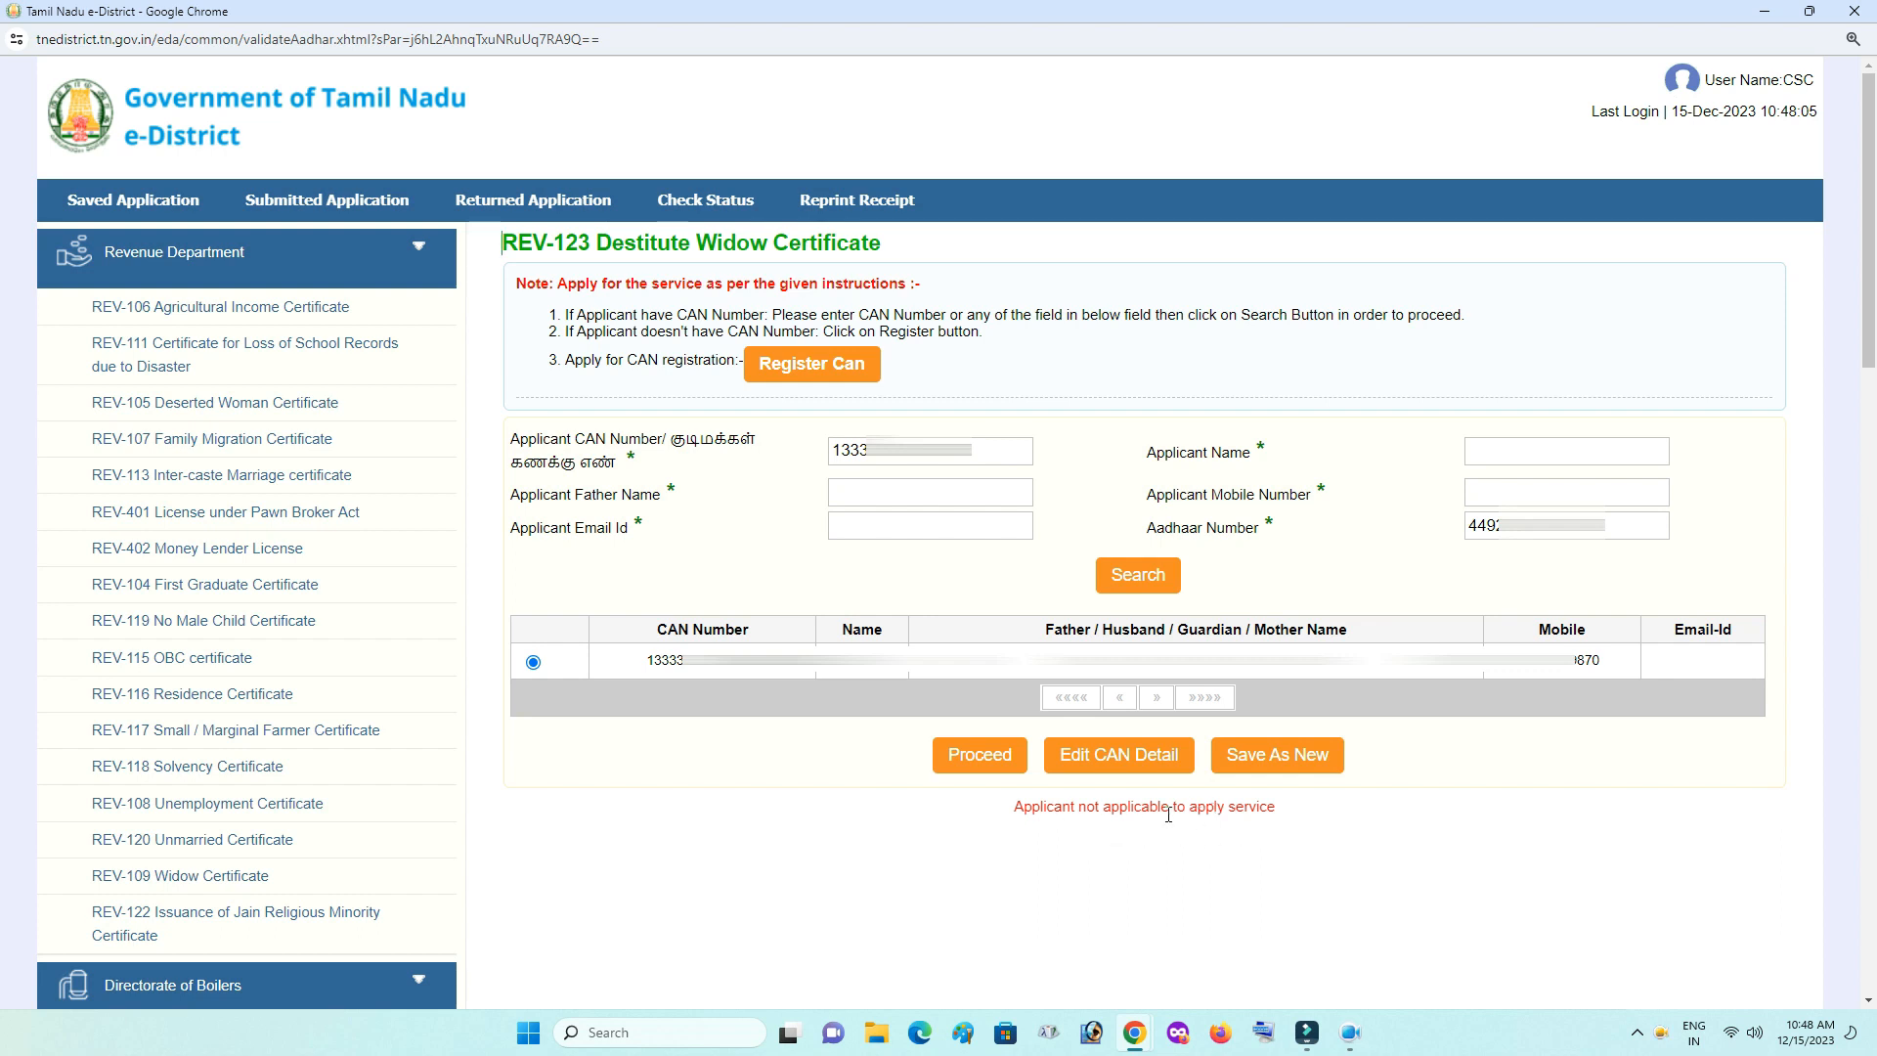
click(1103, 770)
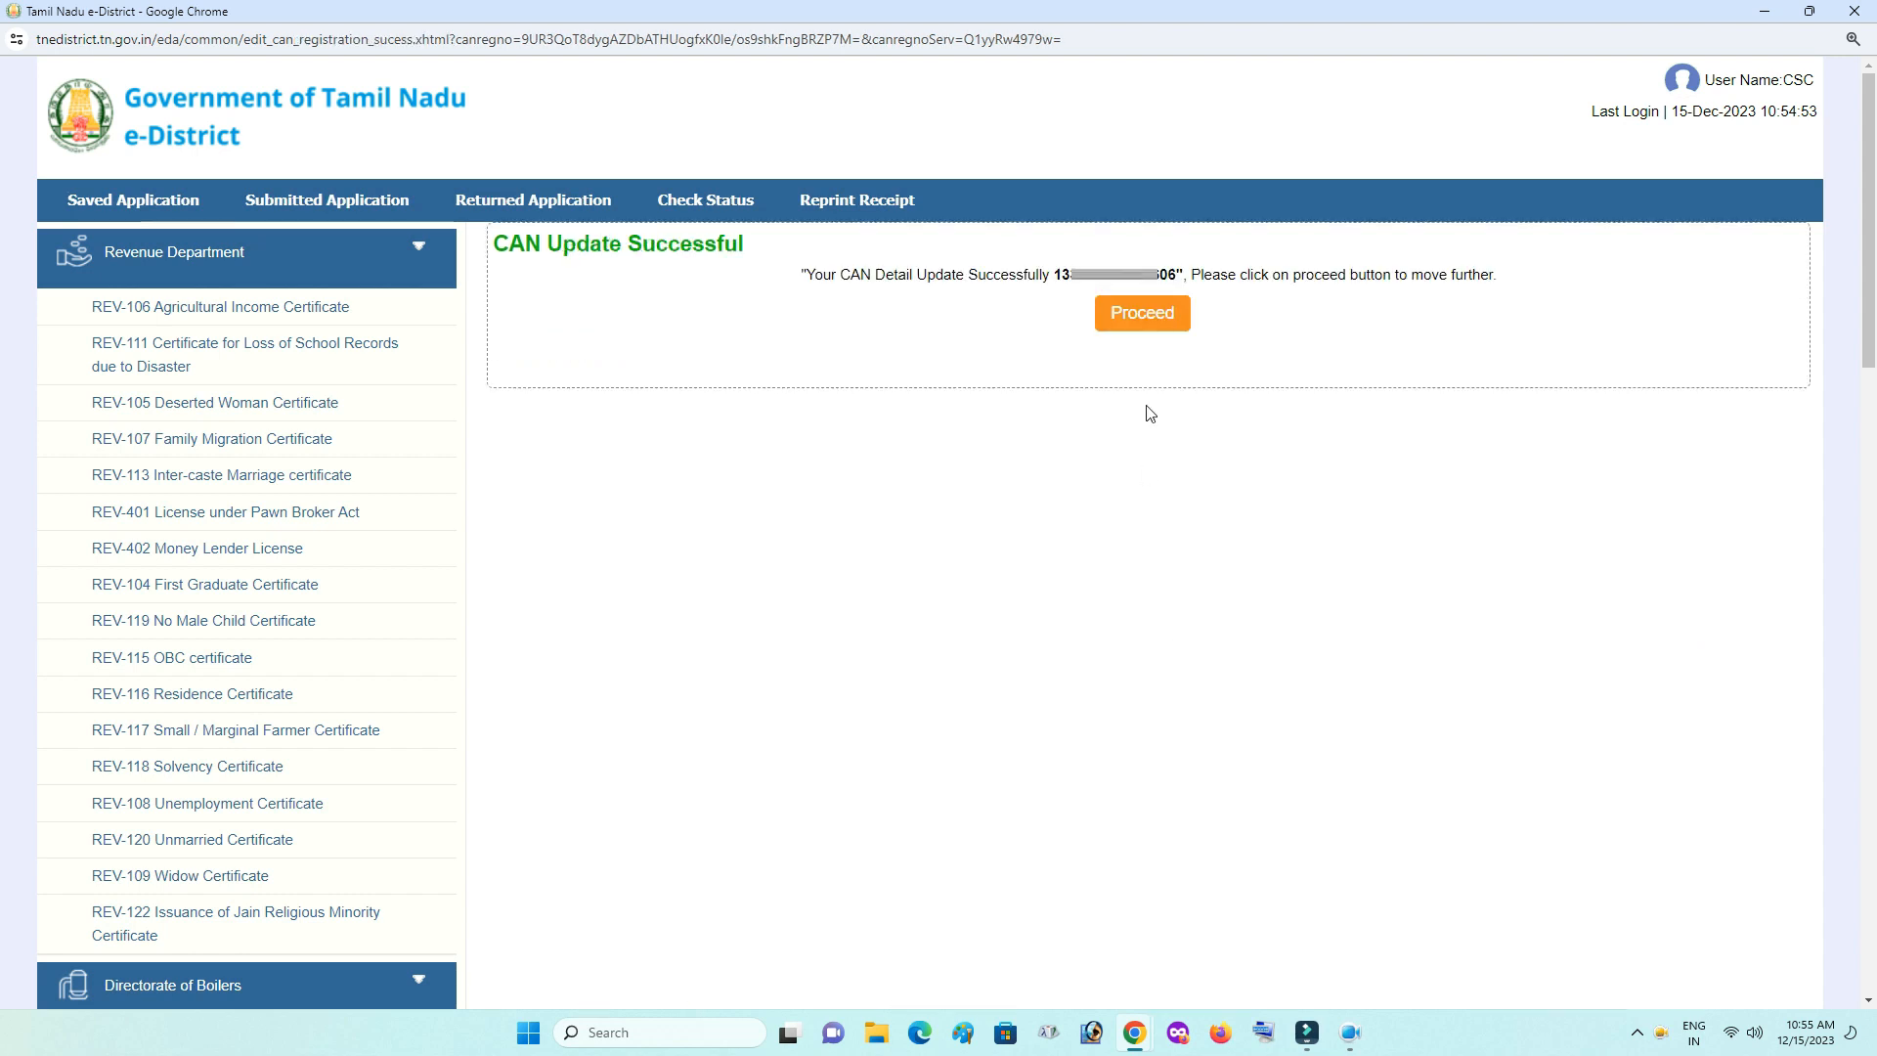
- Continue to the application form and set Education Qualification to Uneducated
click(1142, 313)
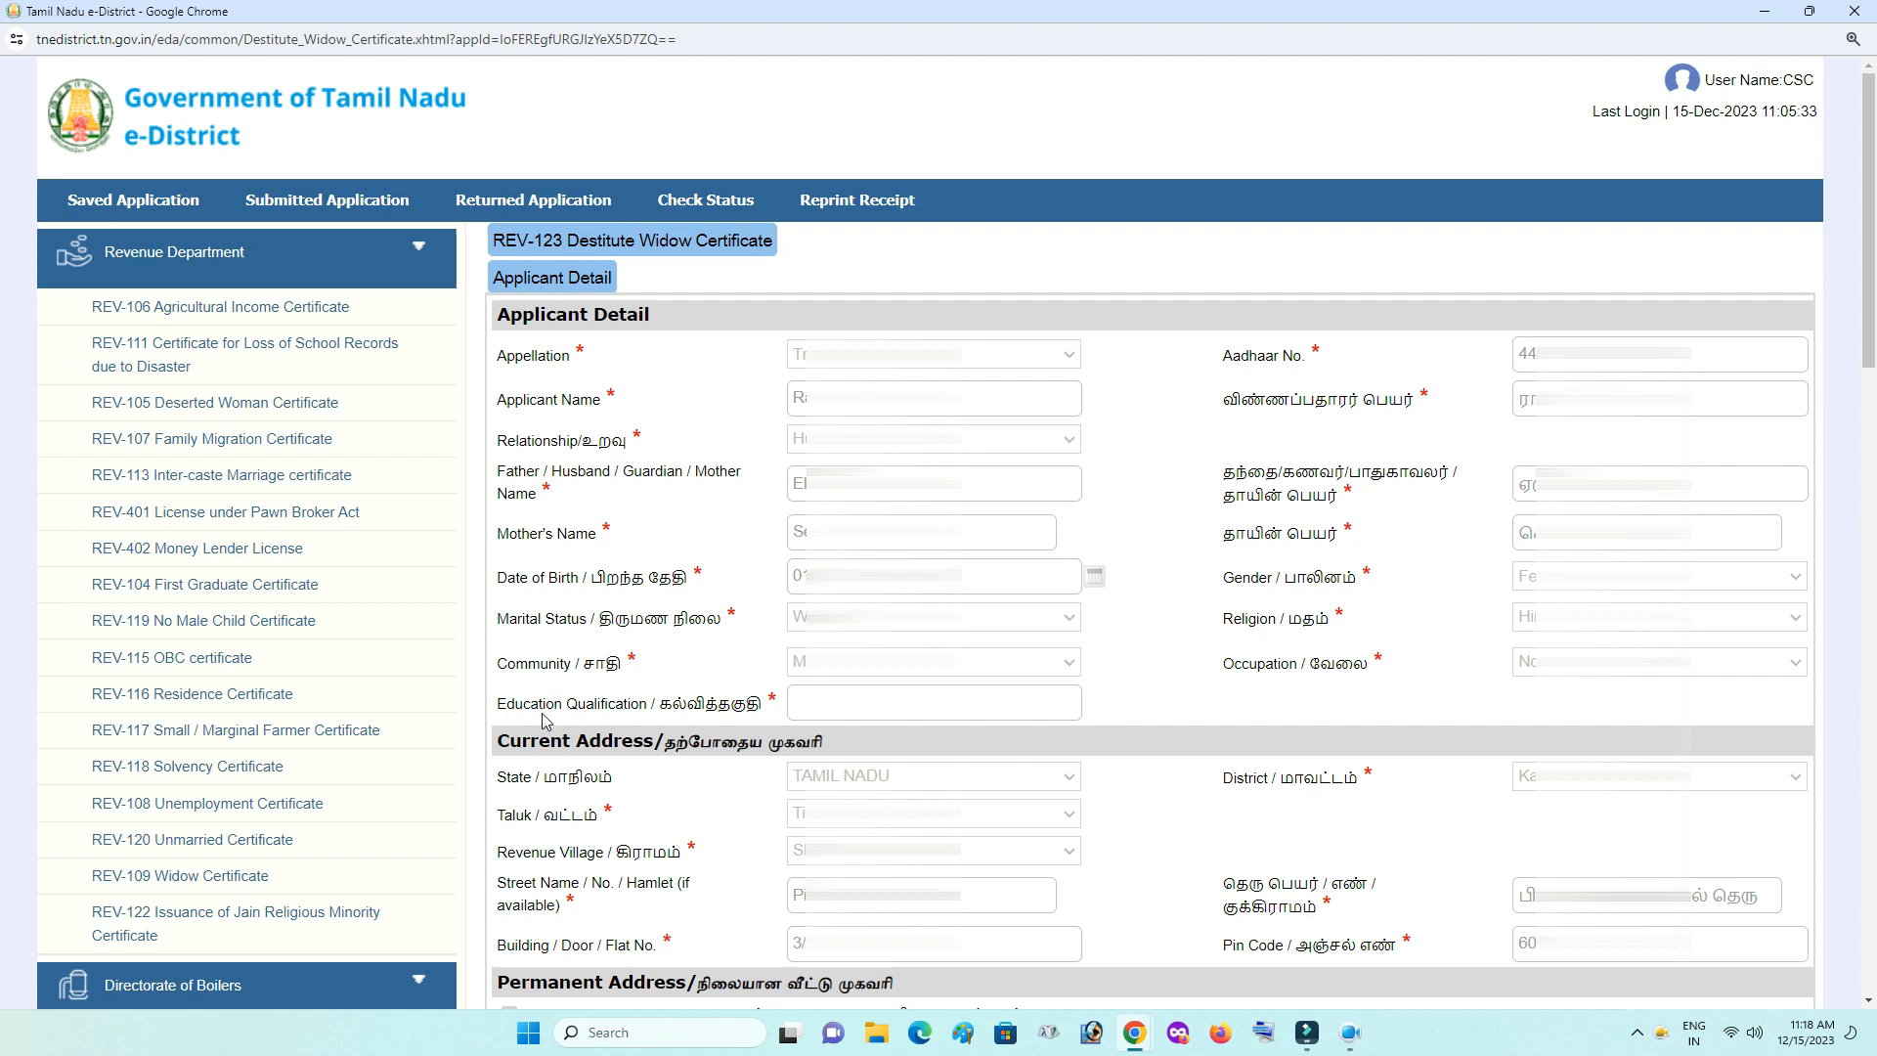
click(812, 705)
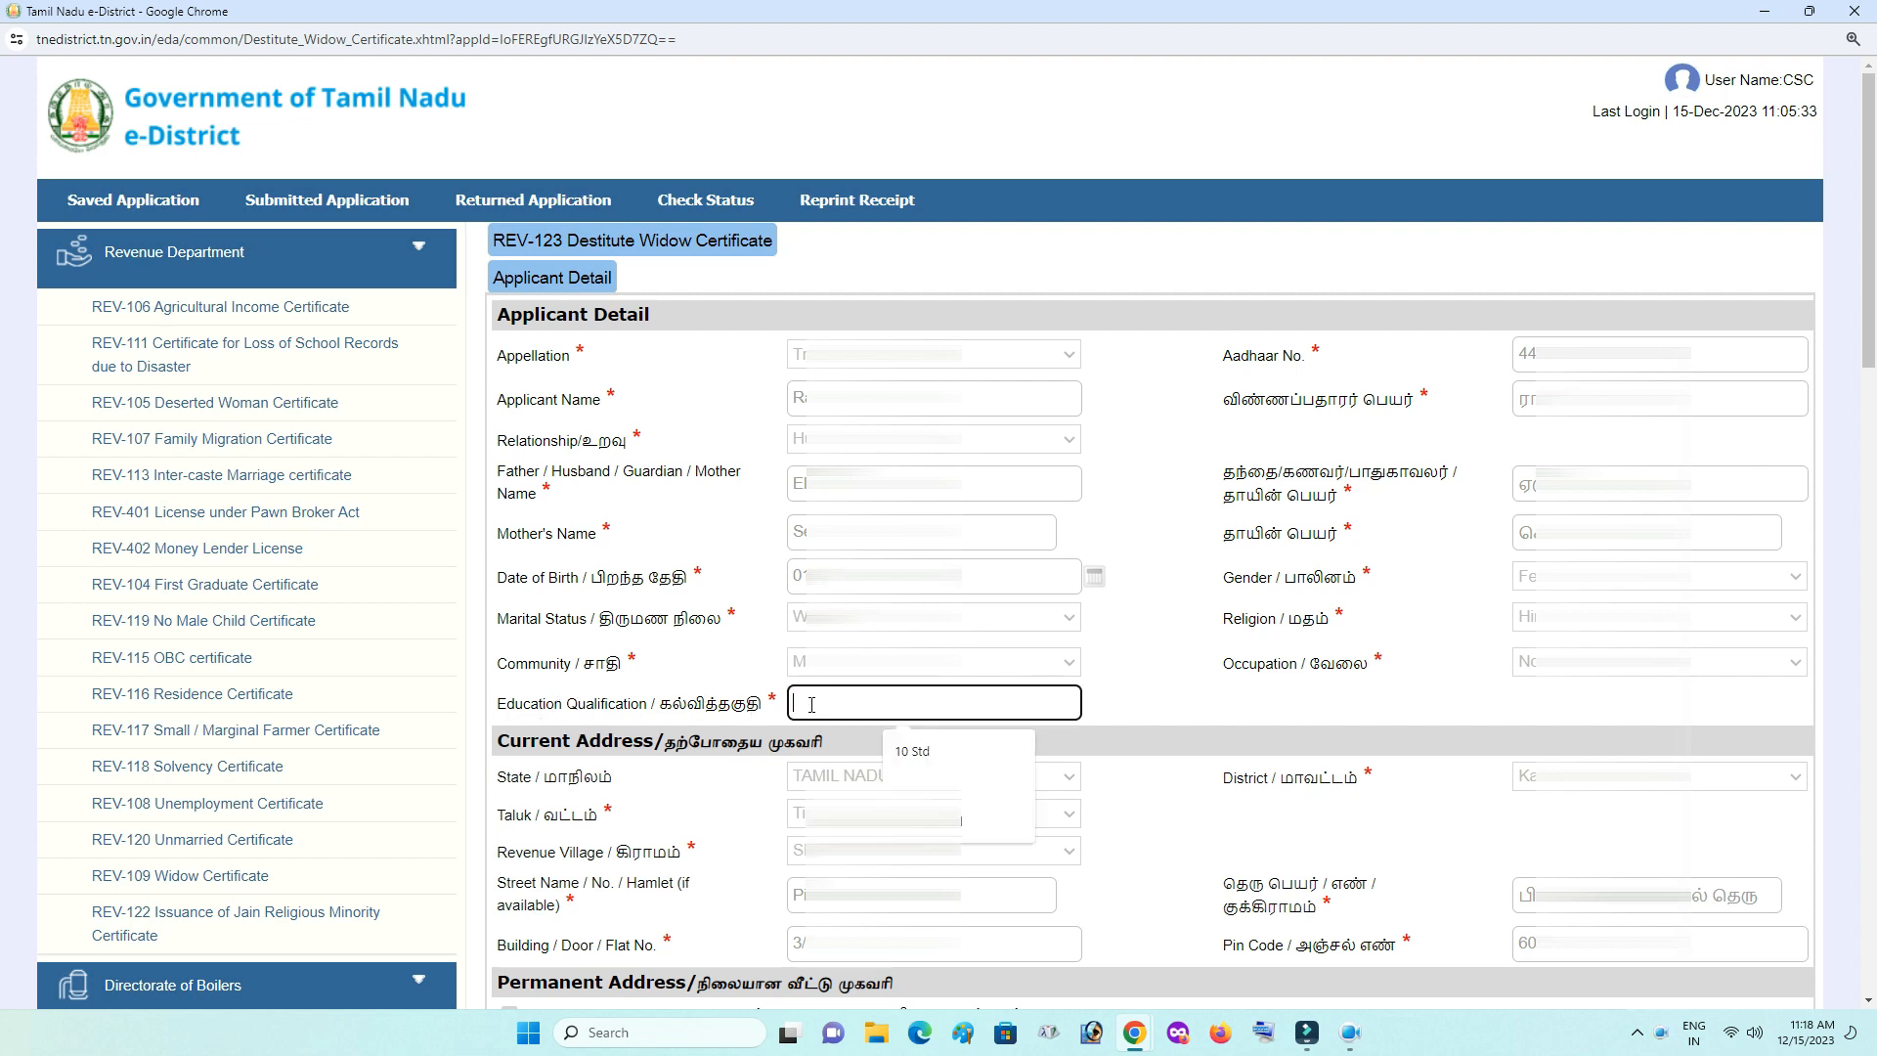
text(12)
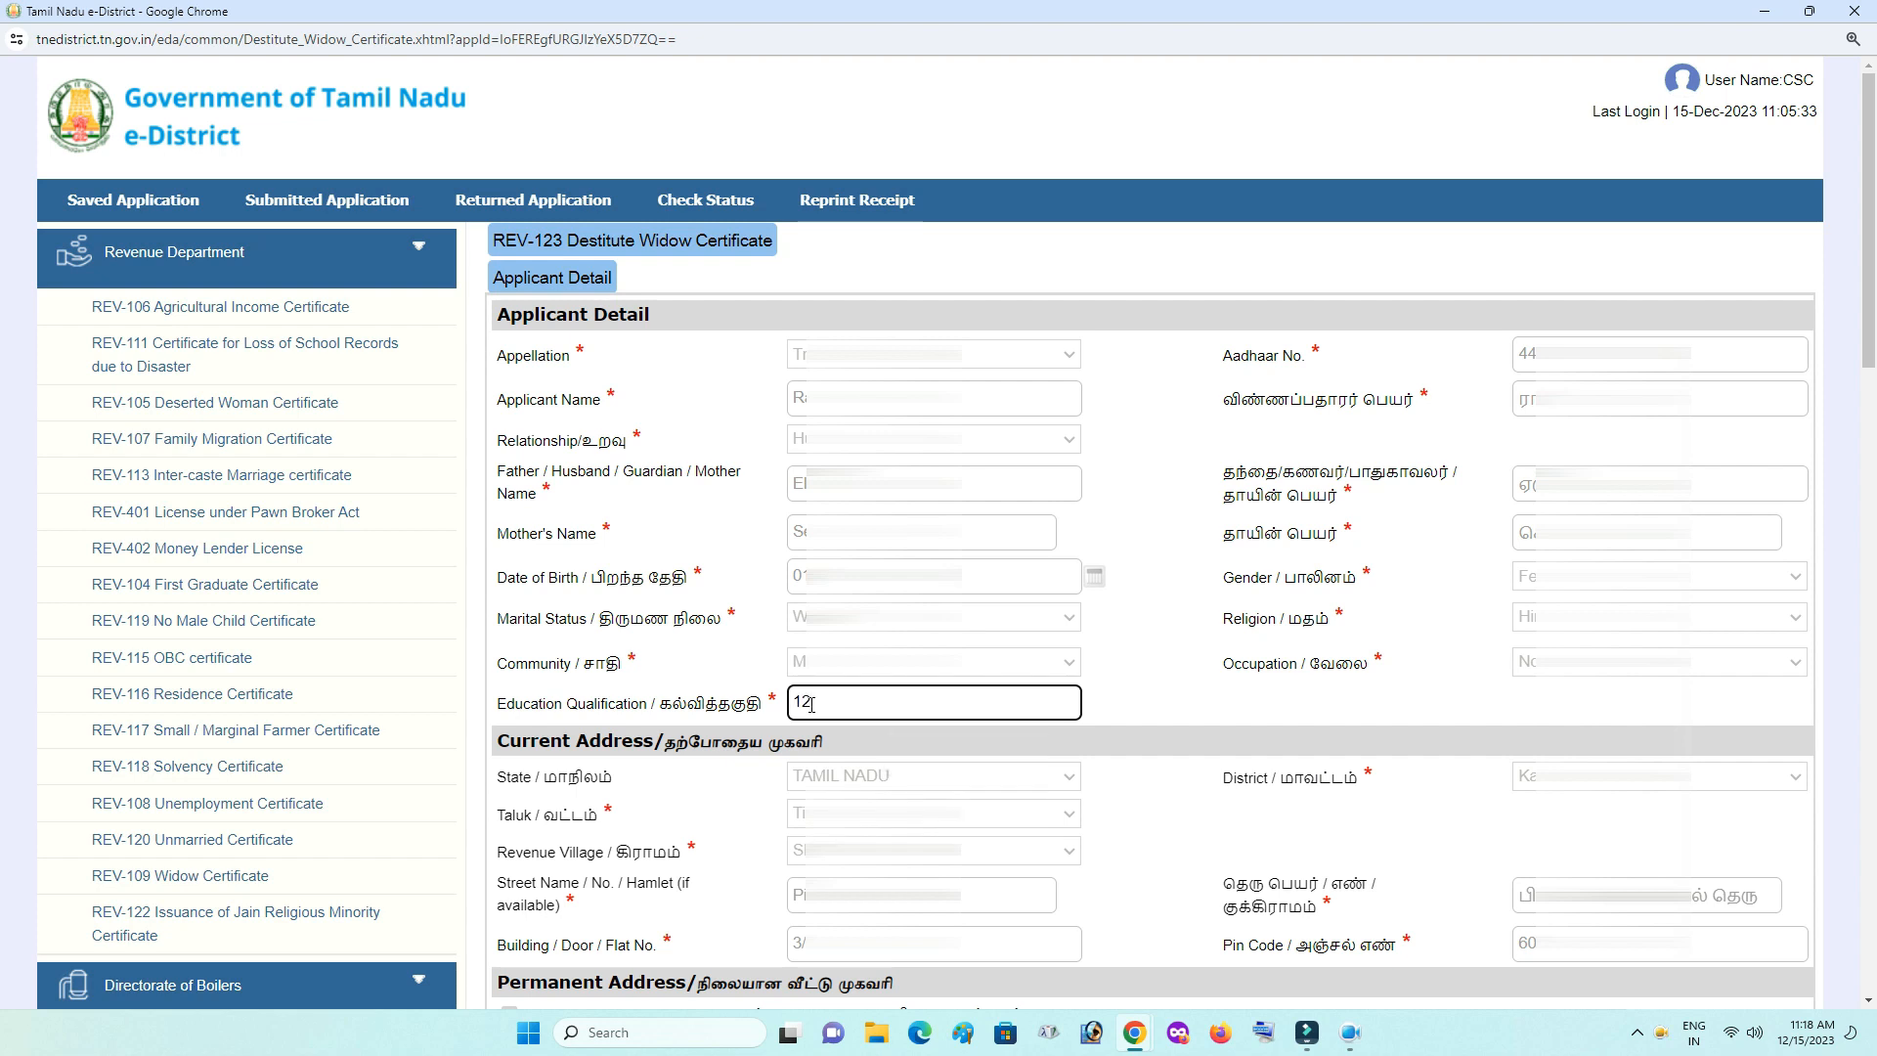
key(BackSpace)
key(BackSpace)
text(11 STD)
key(BackSpace)
key(BackSpace)
key(BackSpace)
key(BackSpace)
key(BackSpace)
key(BackSpace)
text(DIPLOAM)
key(BackSpace)
key(BackSpace)
text(Uneducated)
click(1142, 714)
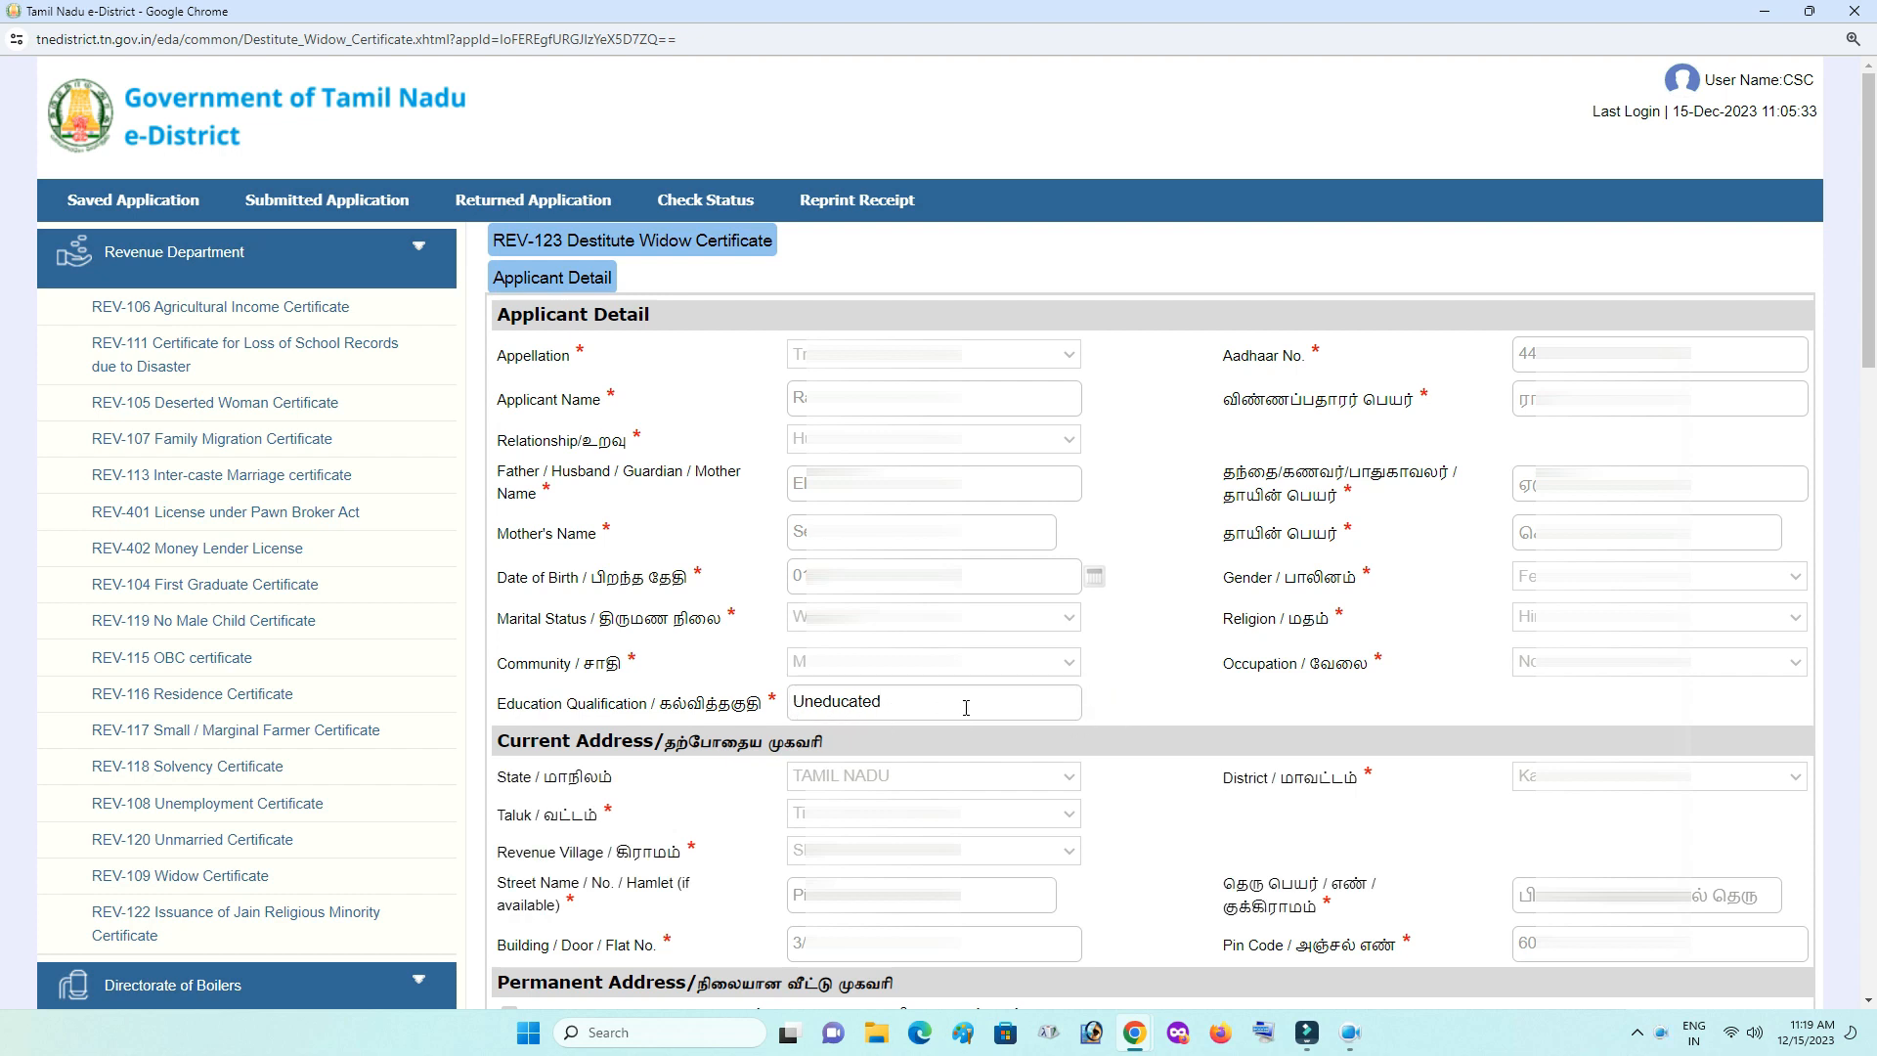
click(921, 711)
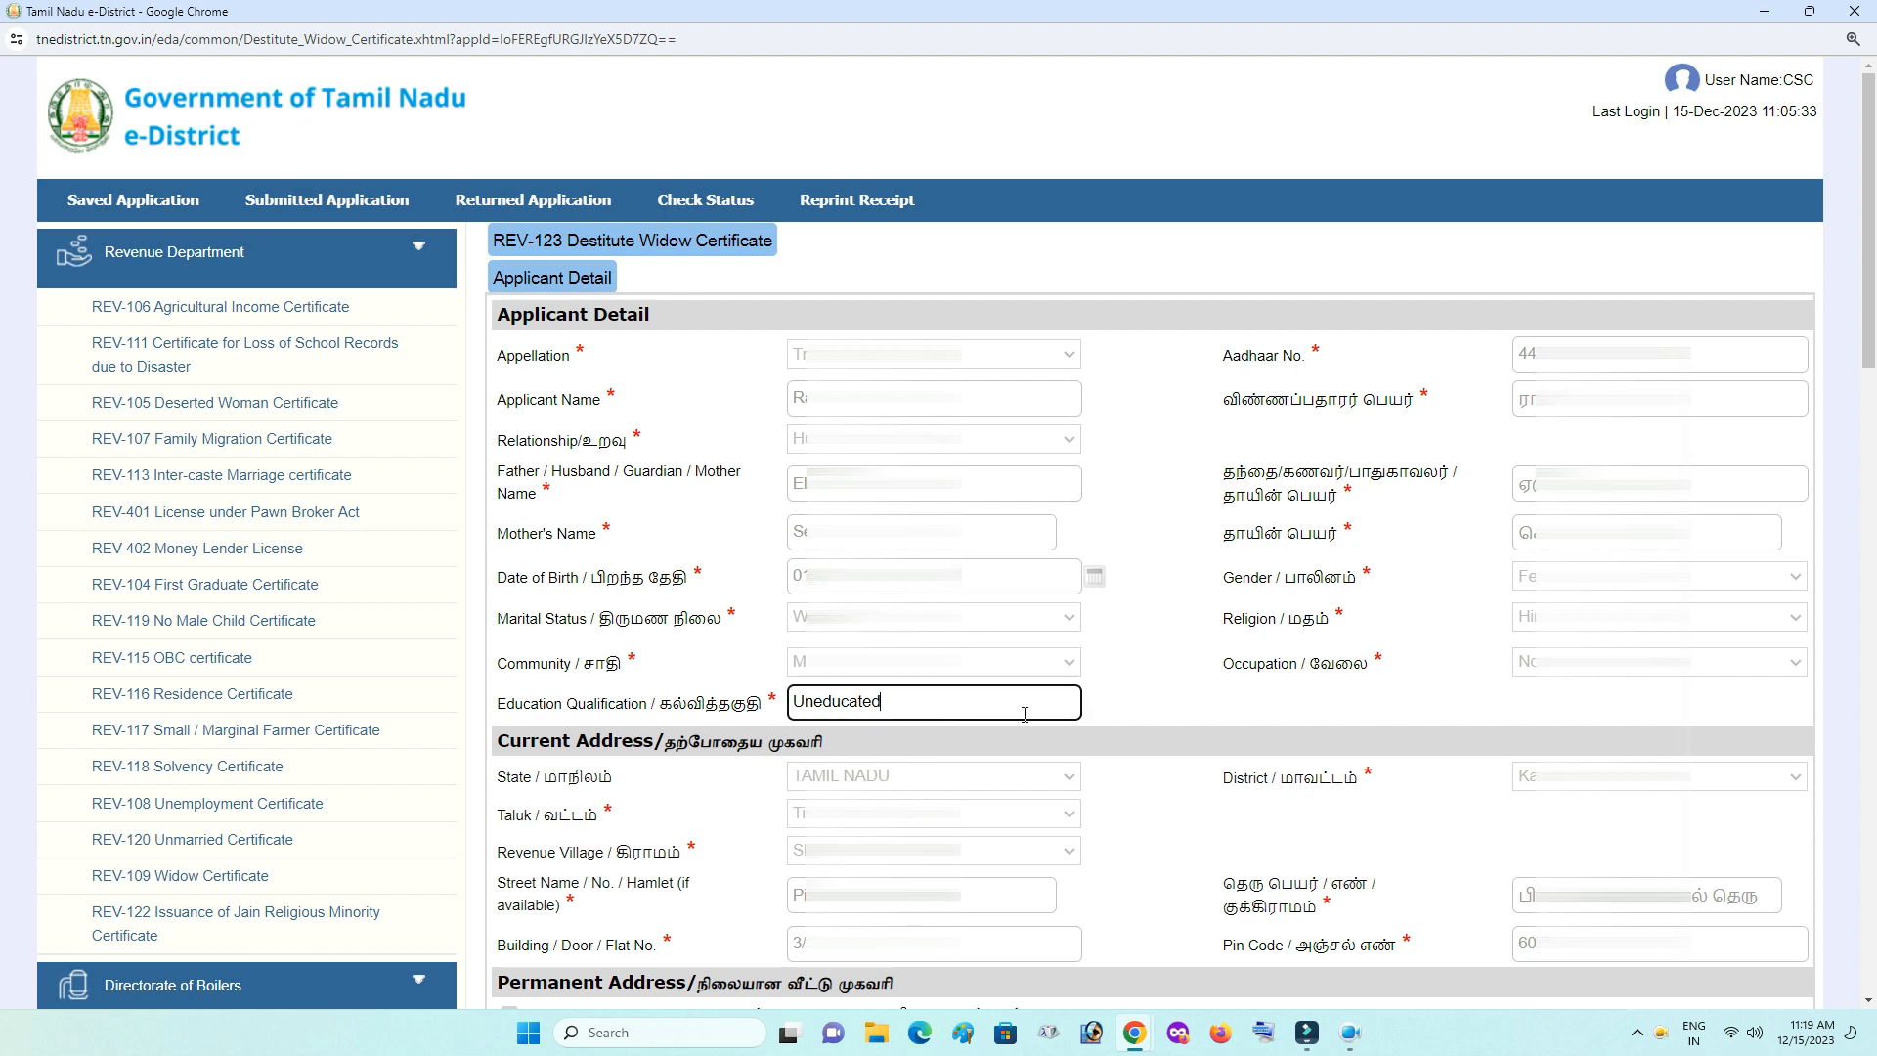
click(1164, 706)
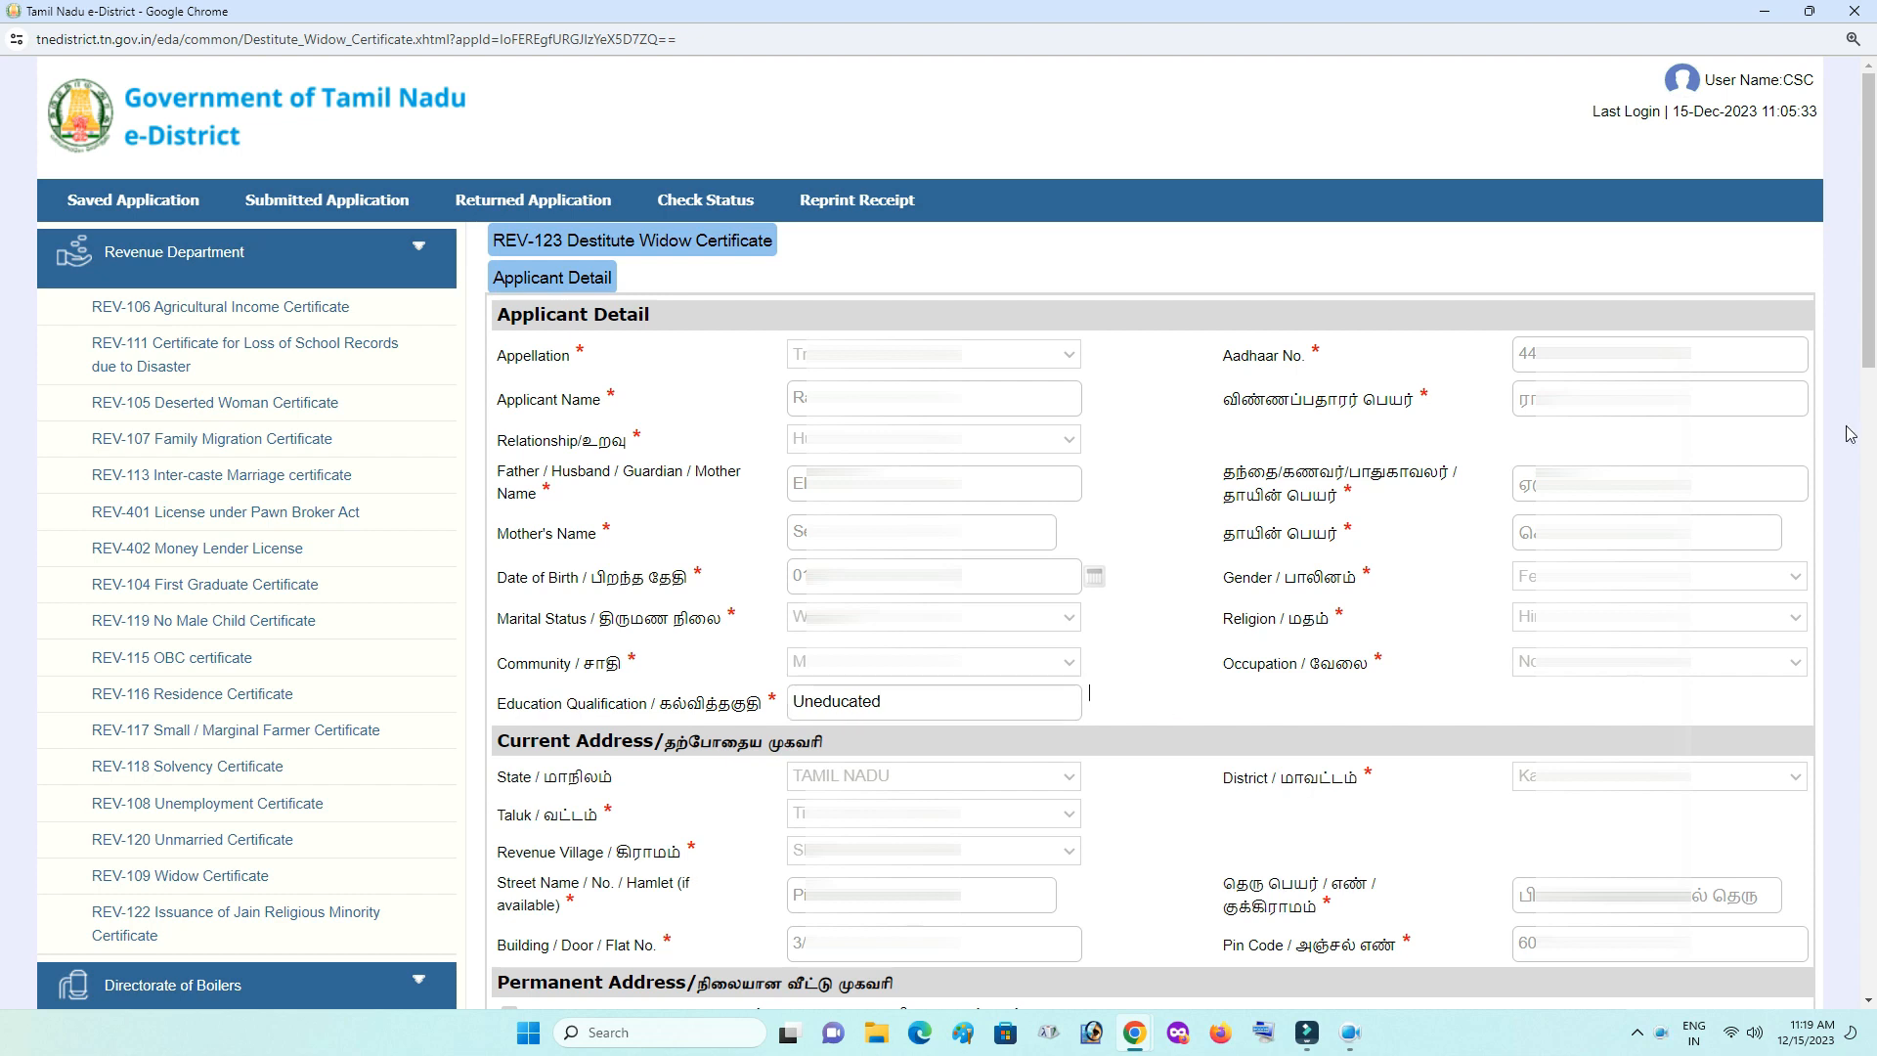
- Answer Yes to monthly income and tick Others as the source, with amount 3000
scroll(682, 122, down, 13)
mouse_move(636, 122)
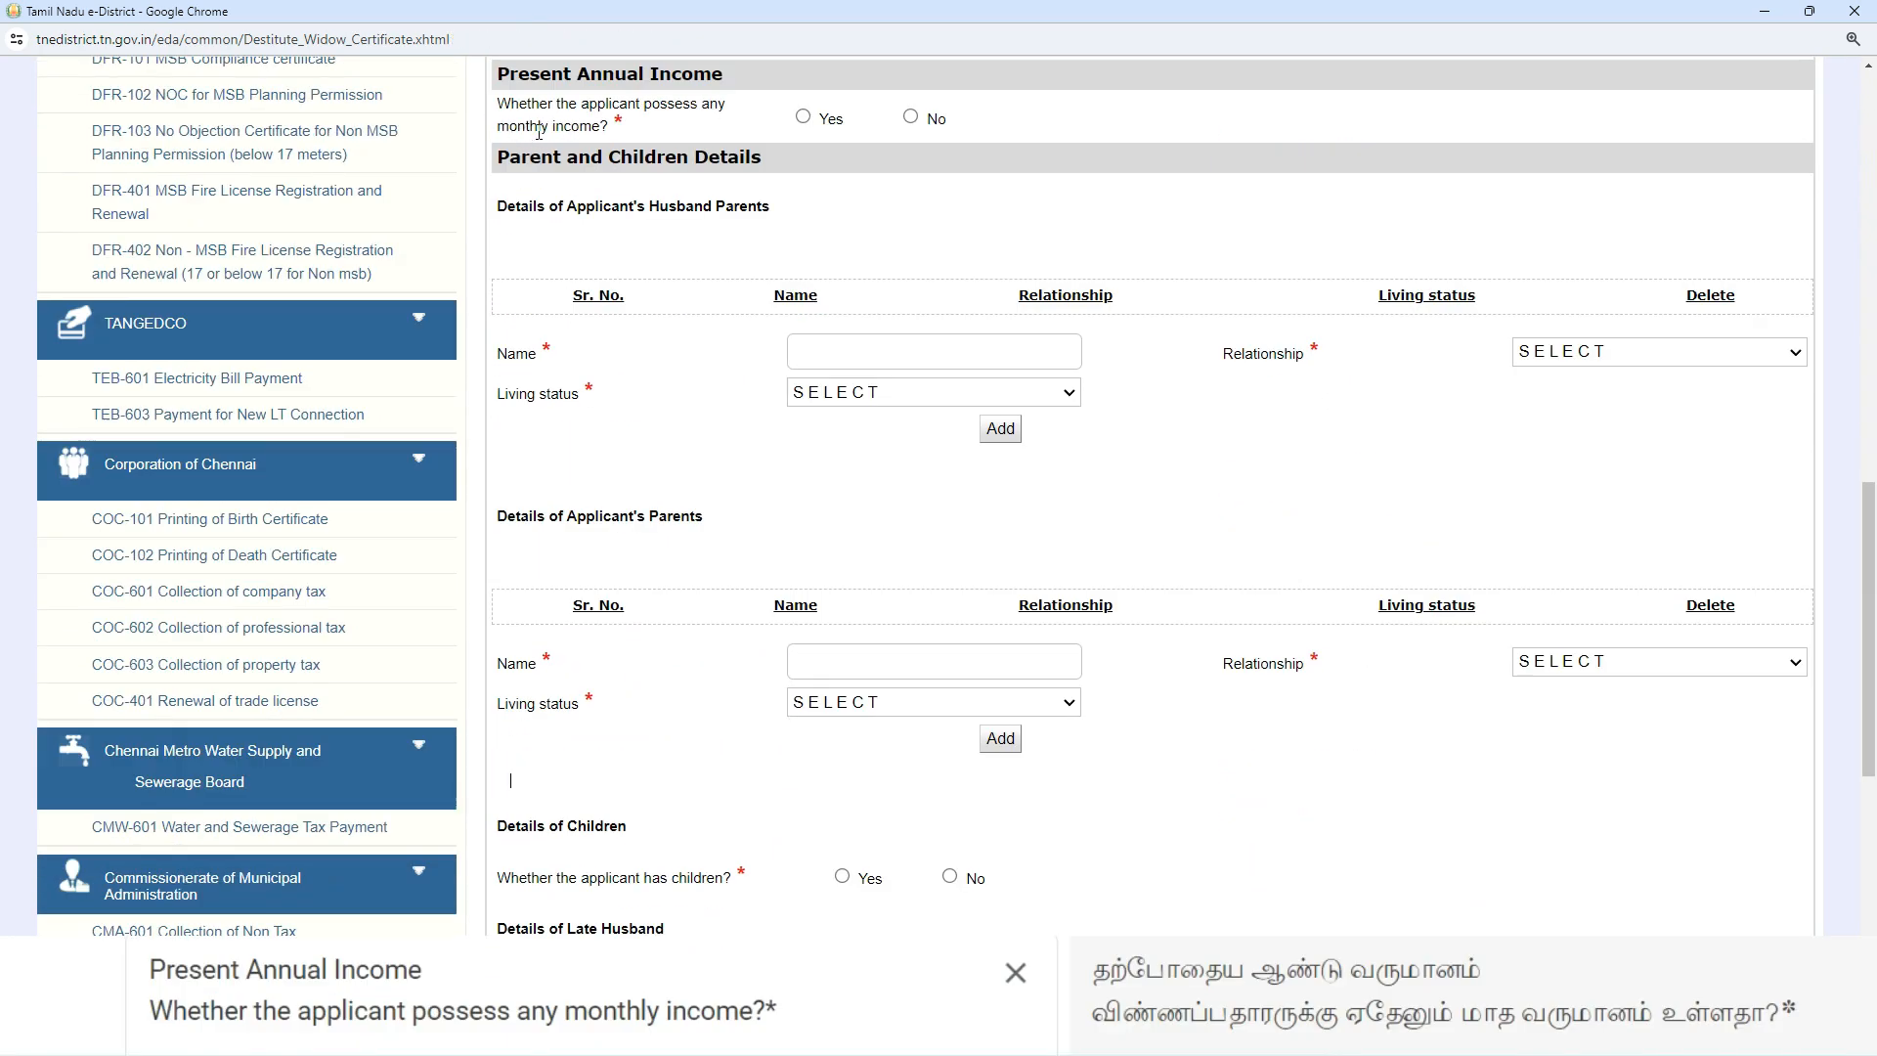
click(804, 117)
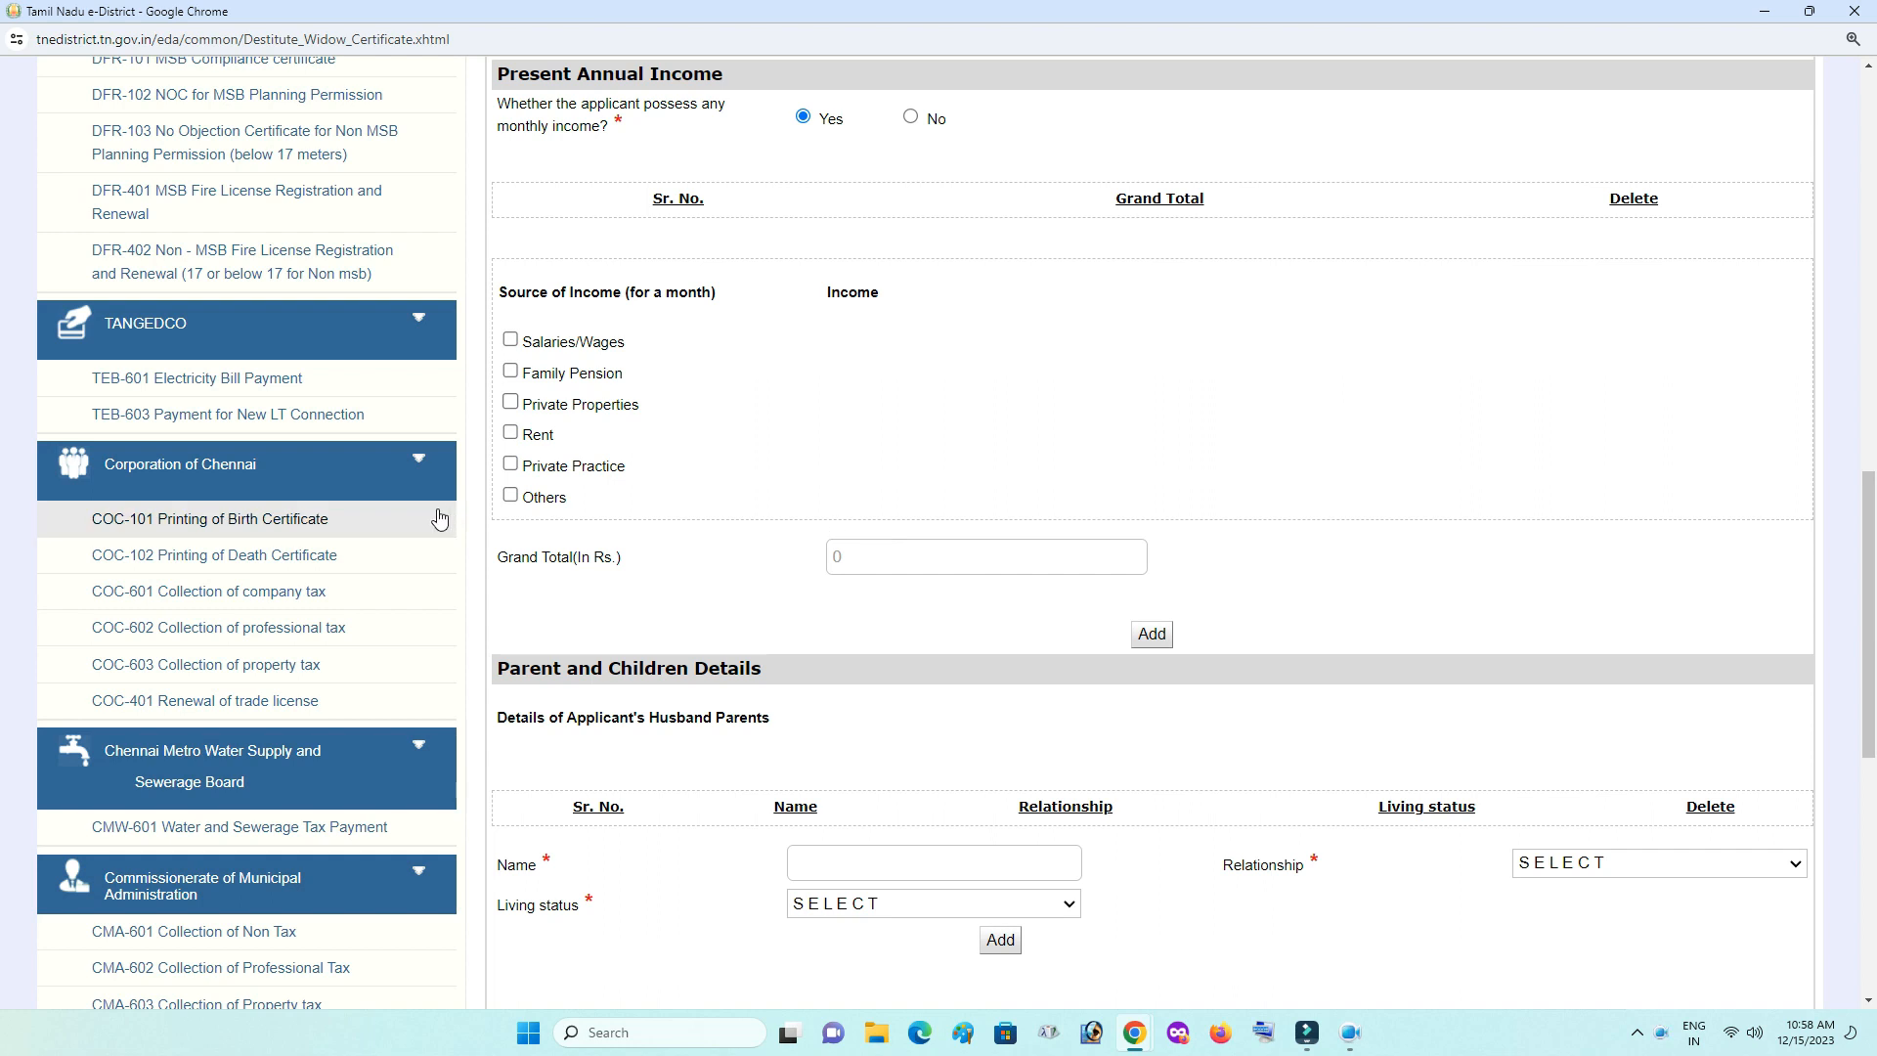
click(511, 492)
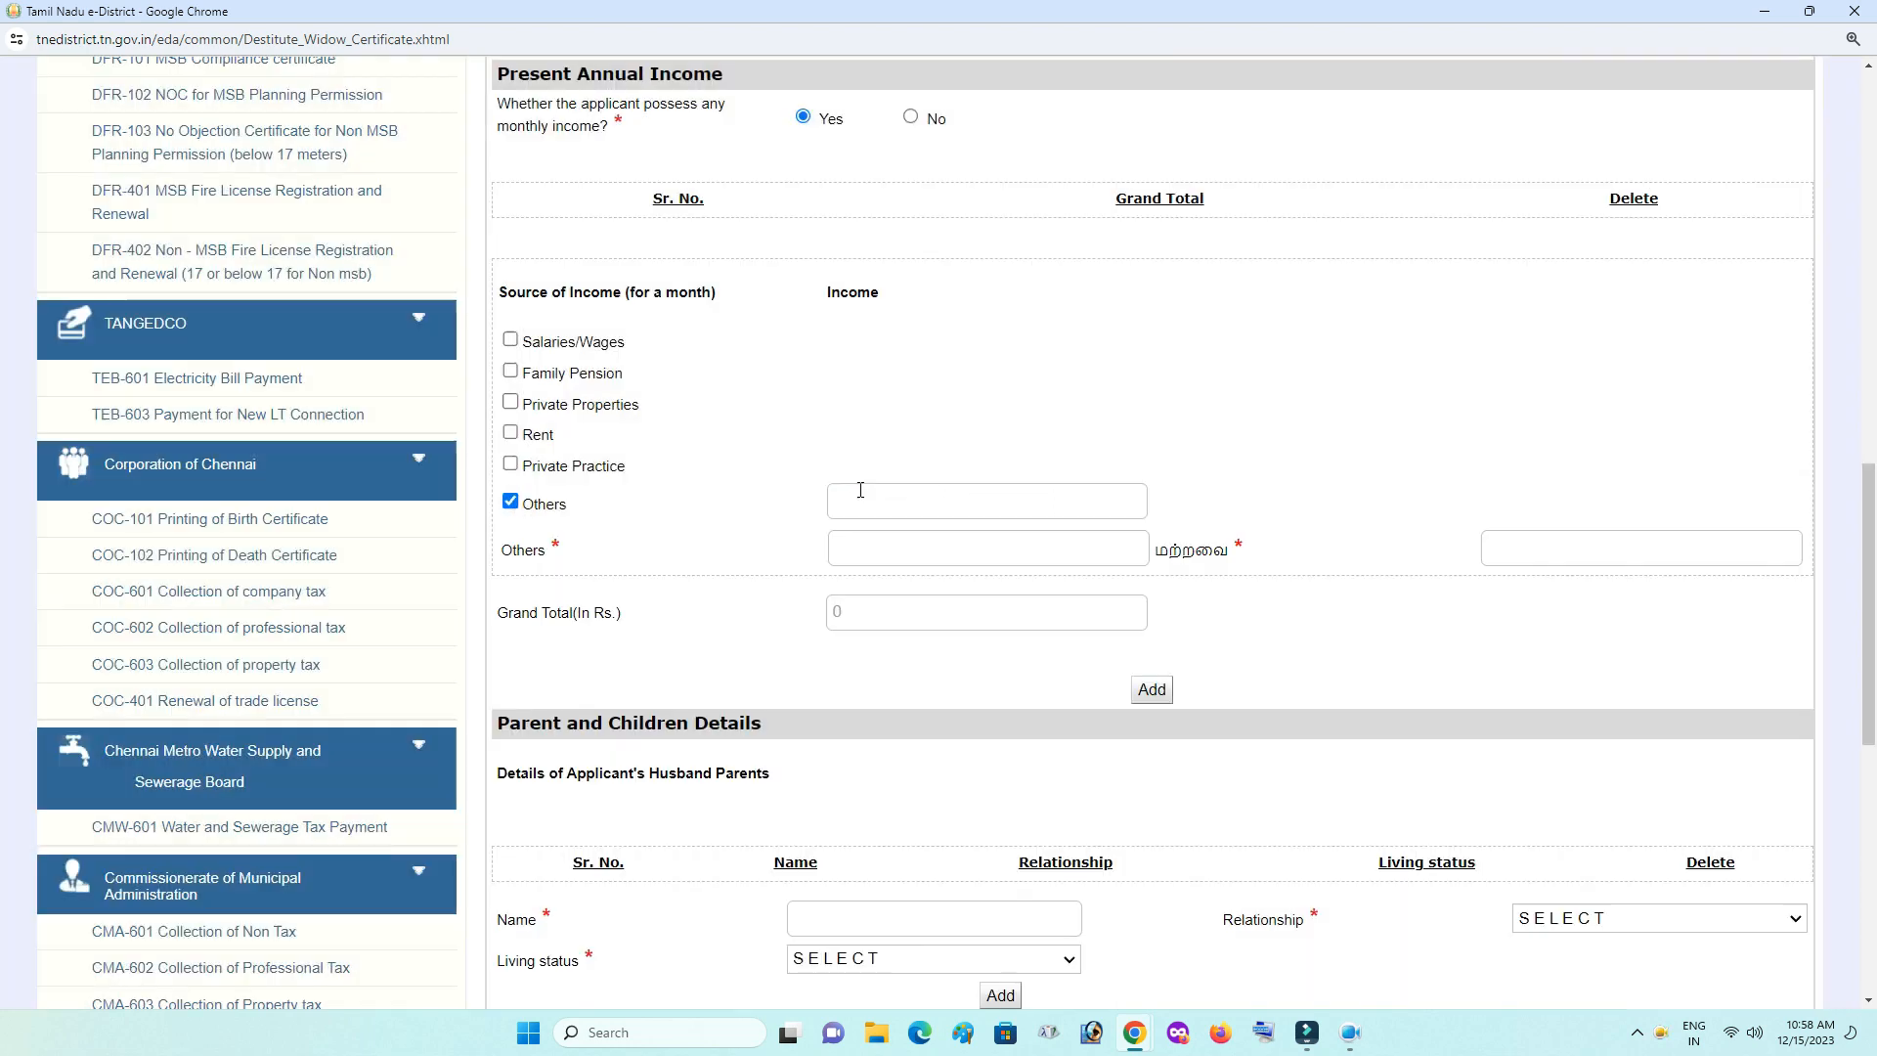
click(862, 490)
text(3000)
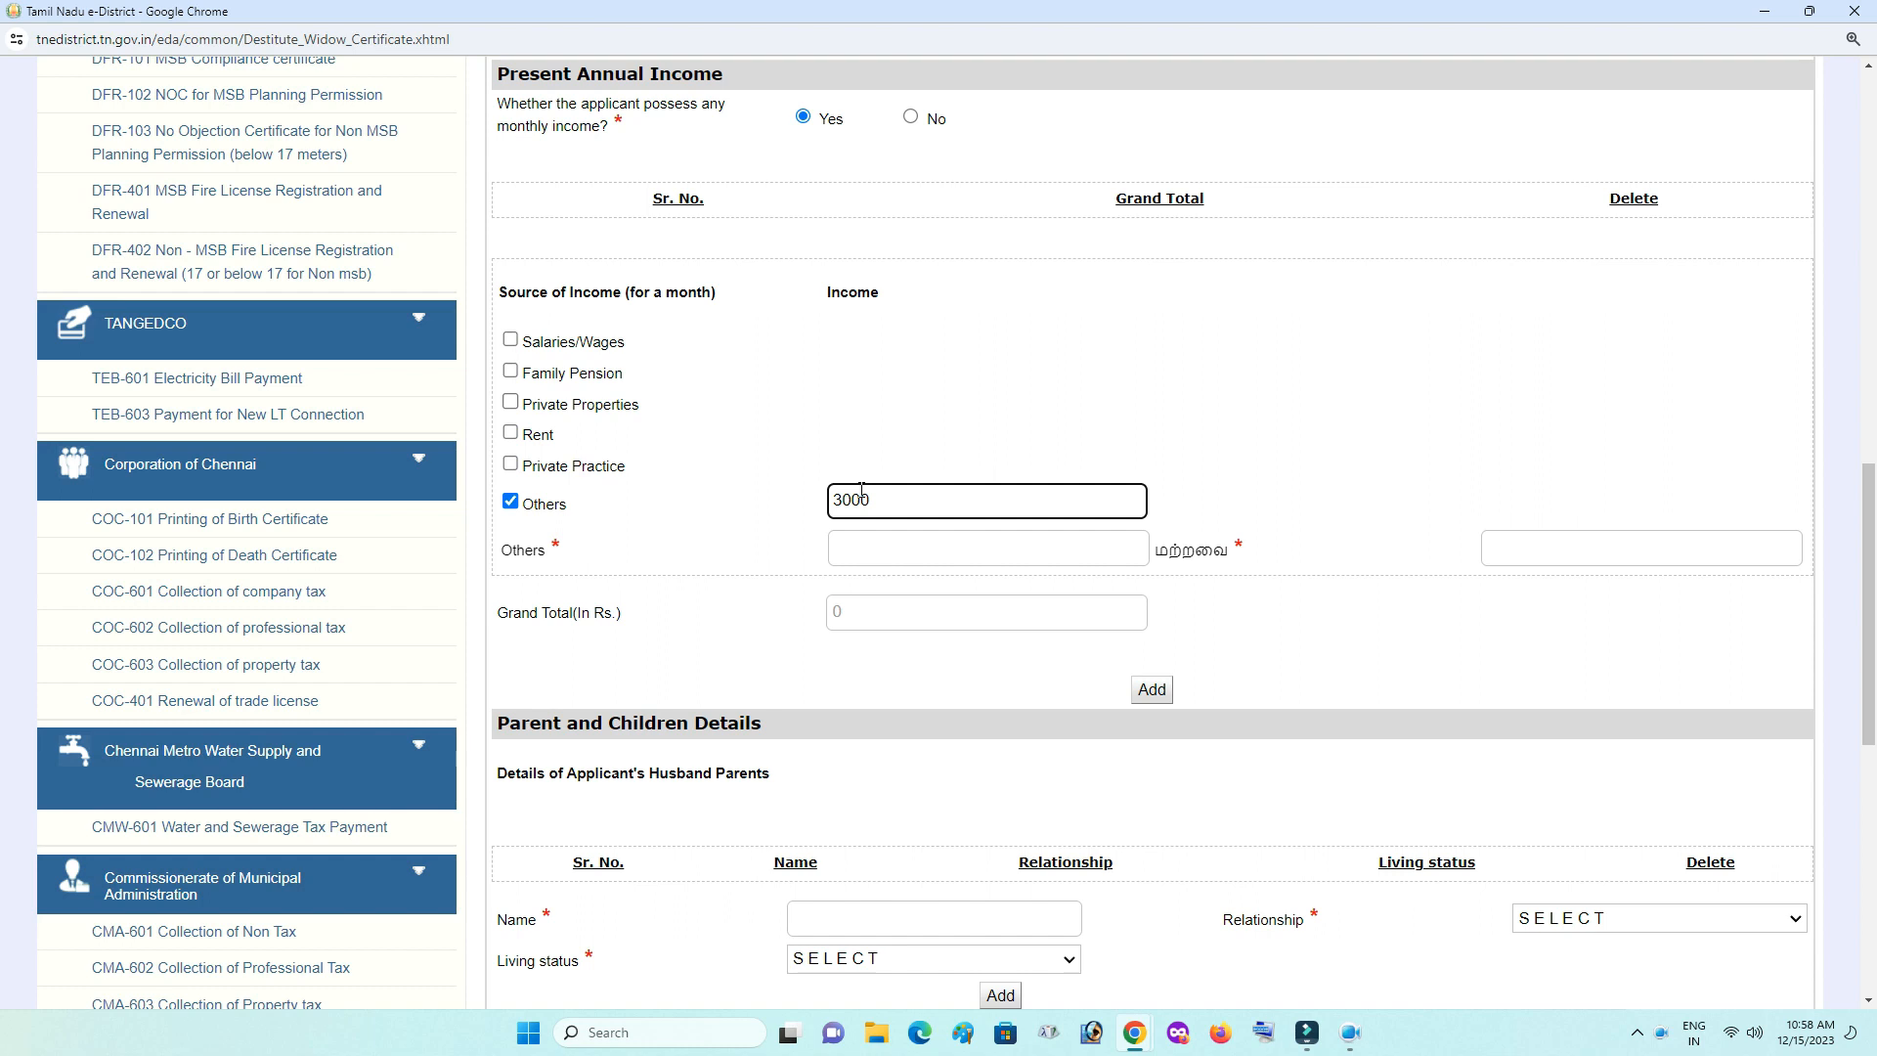
- Add the income record described as Labour (kooivelai), then delete it and answer No
click(890, 560)
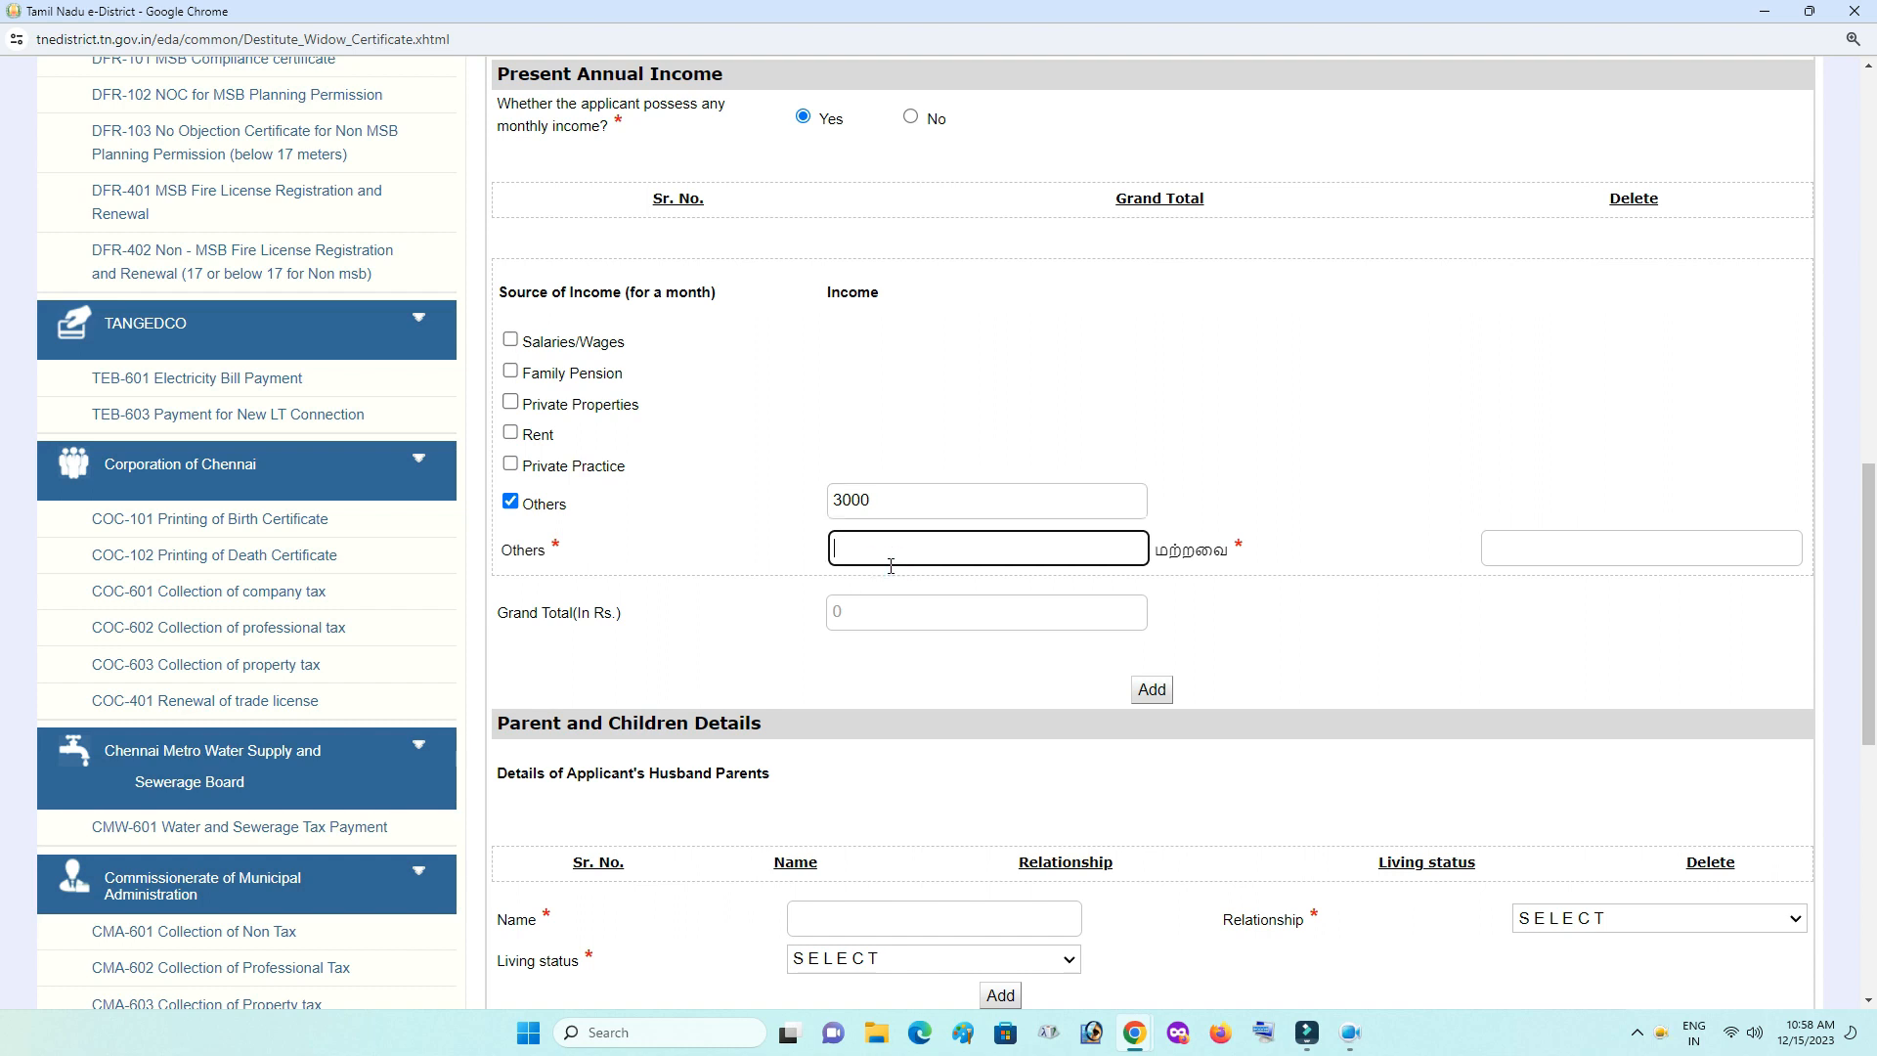
text(Labour)
click(1655, 546)
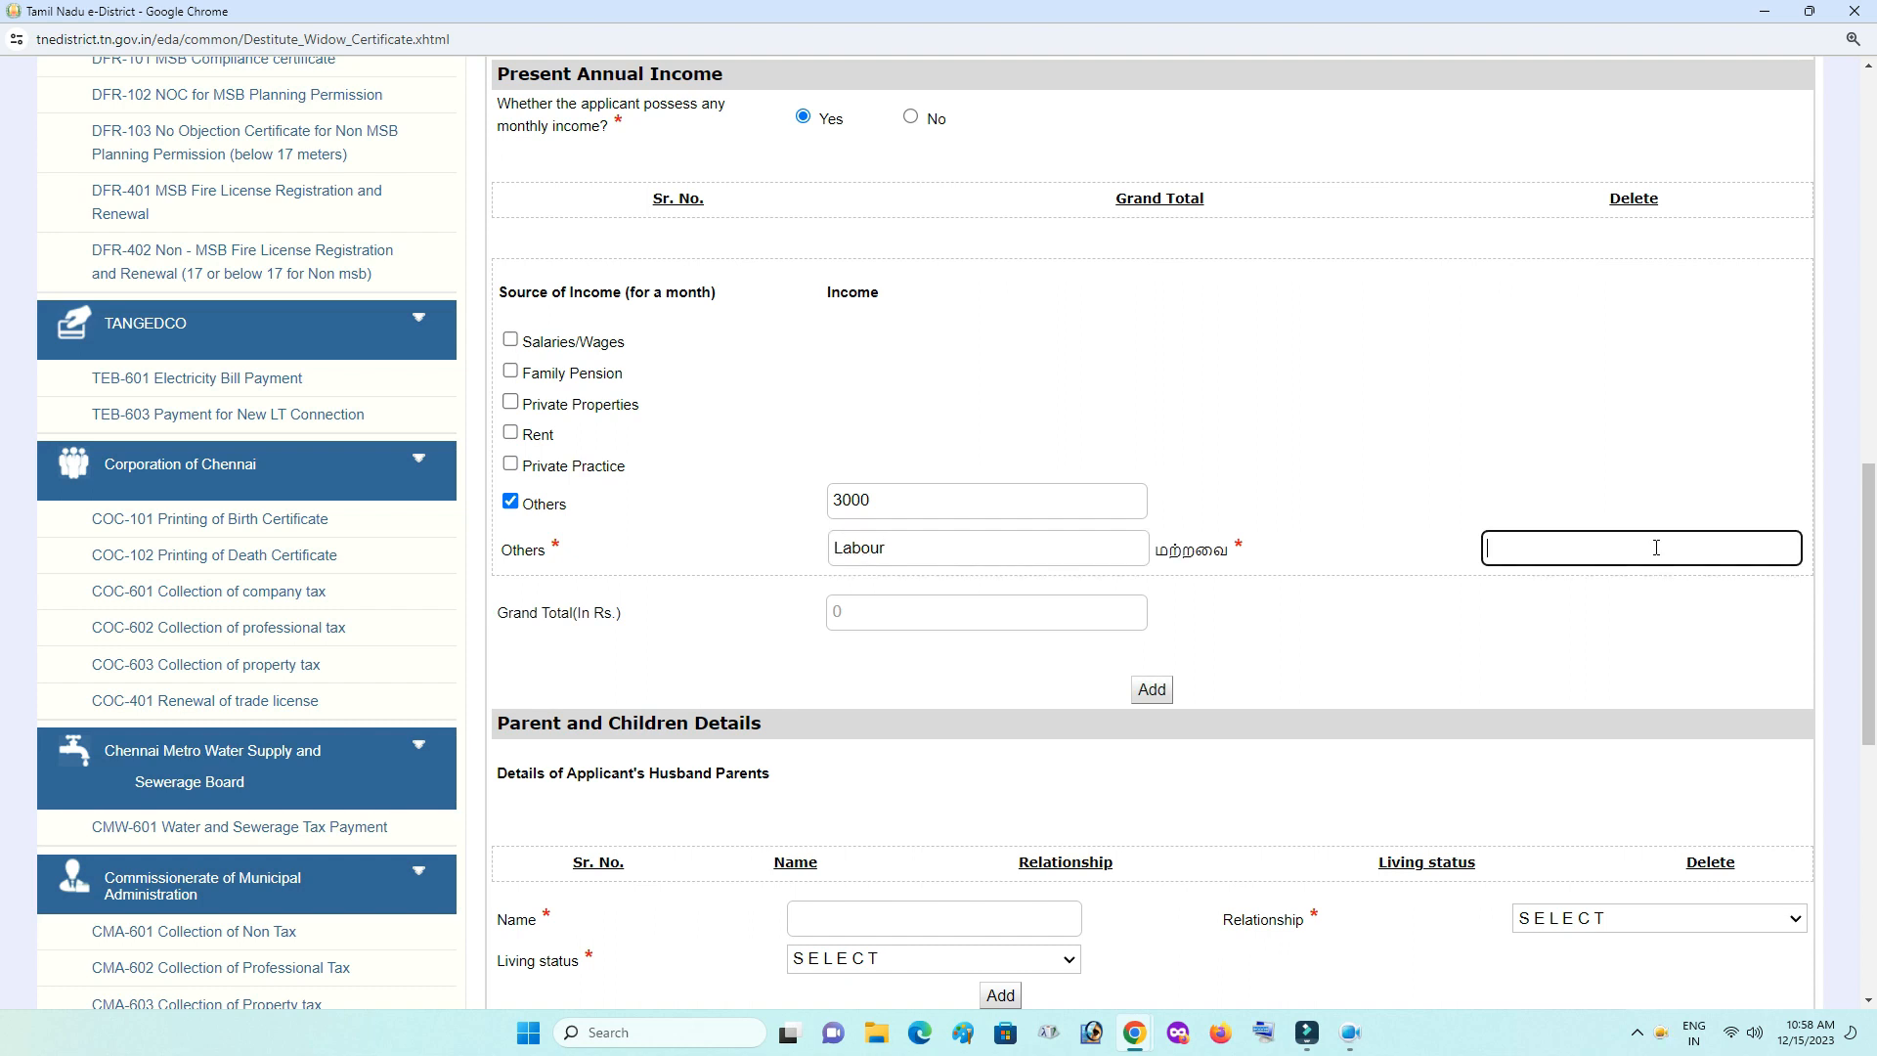
text(kooivelai)
click(1417, 623)
click(1158, 689)
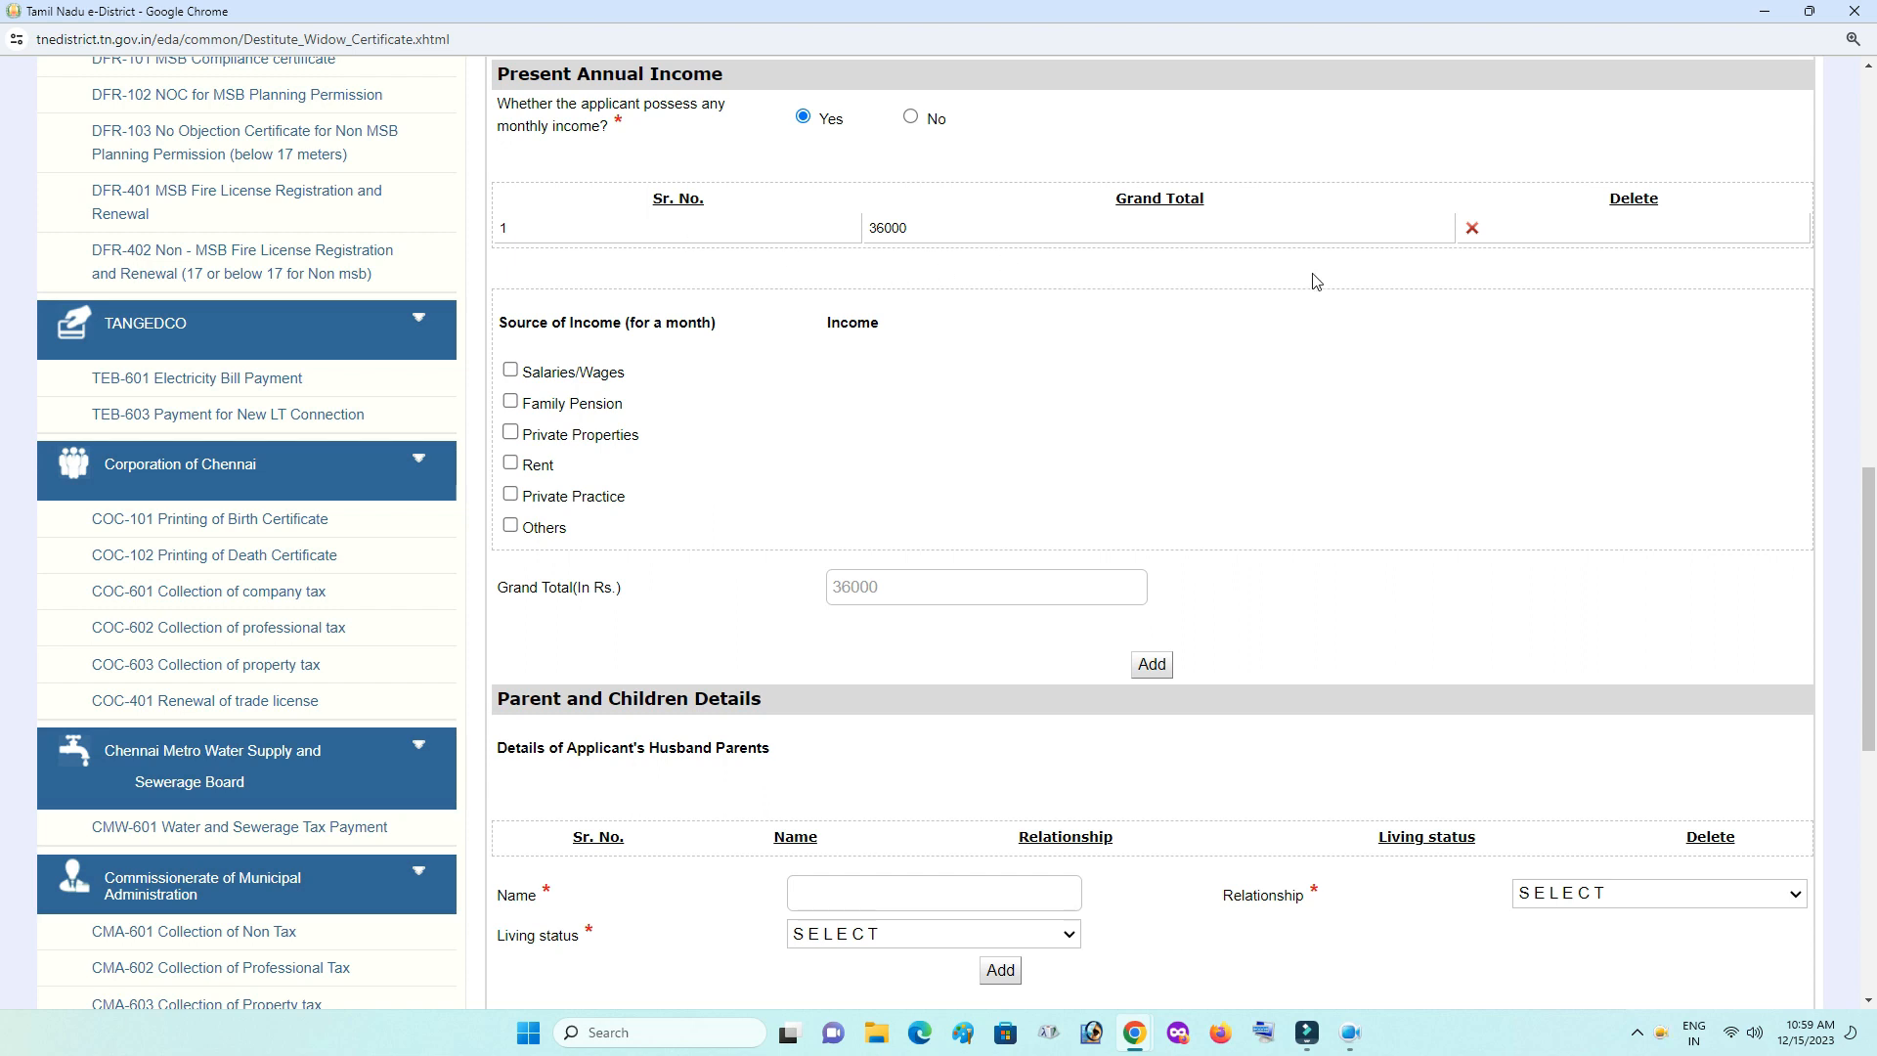
click(1473, 231)
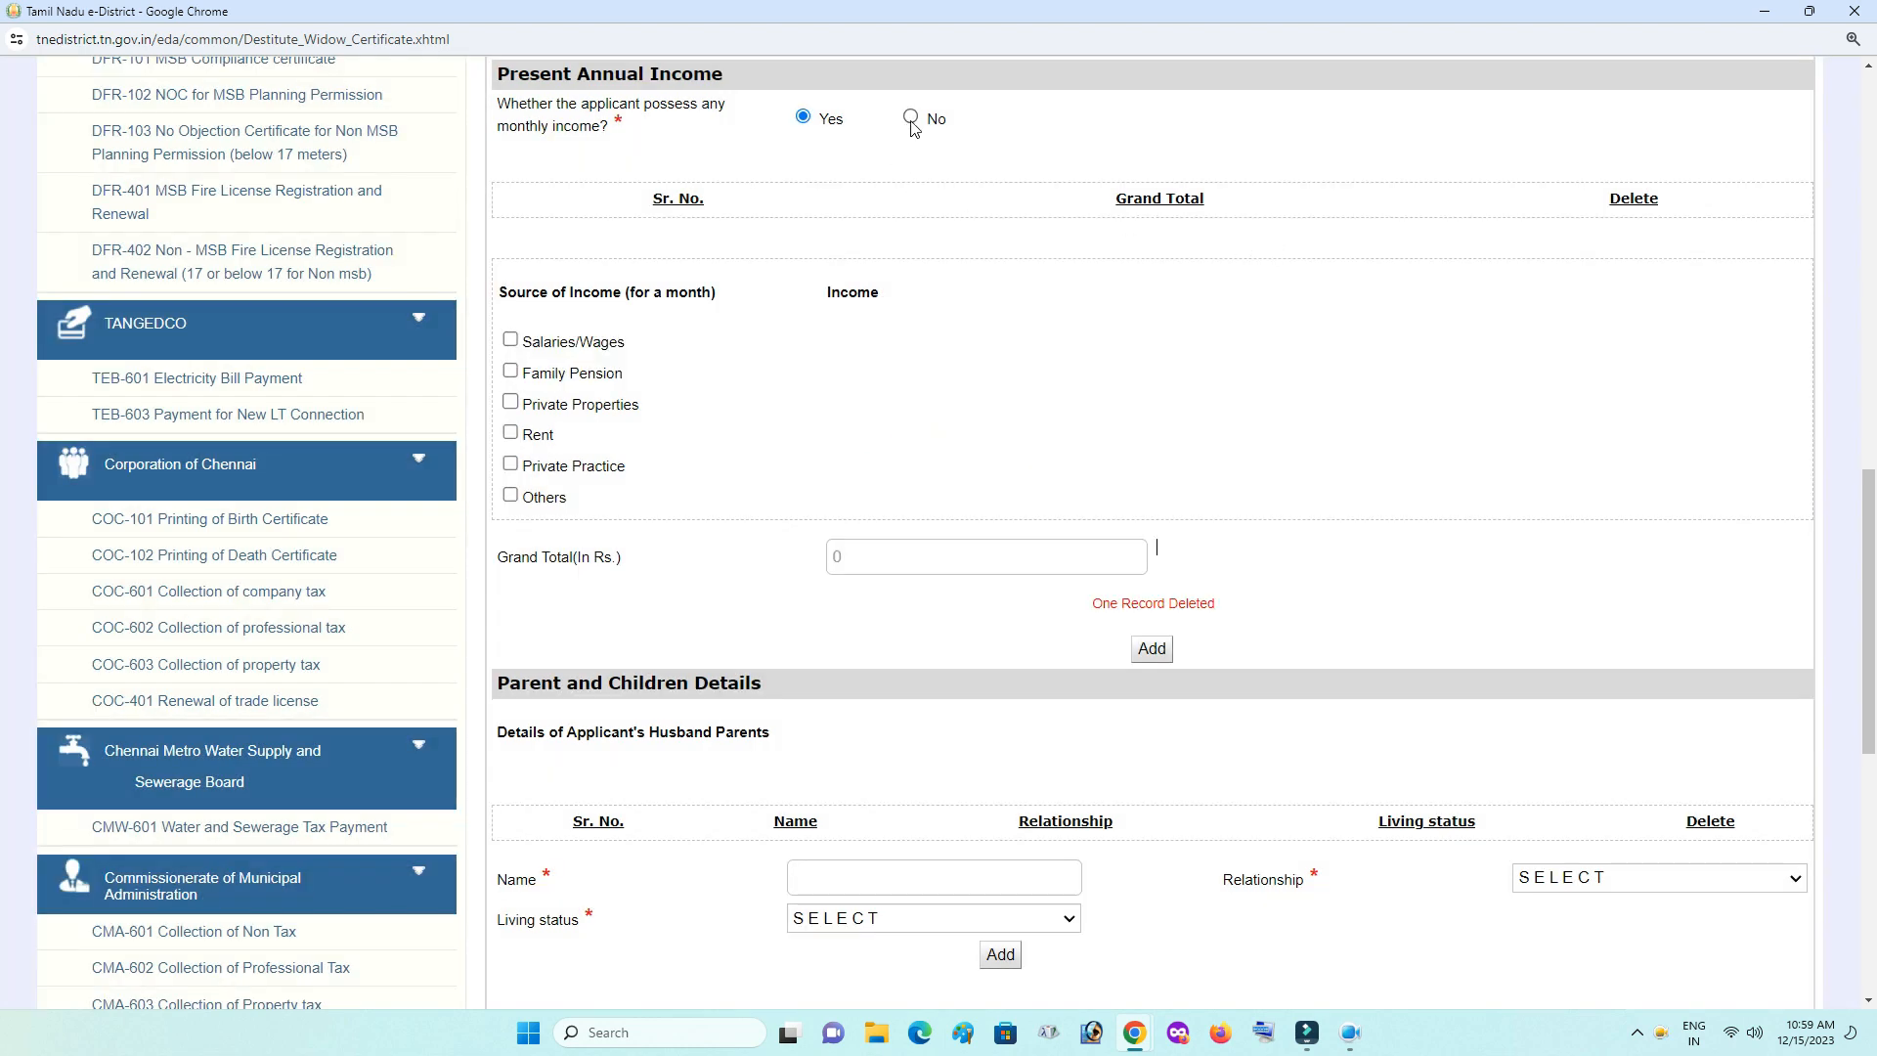
click(912, 118)
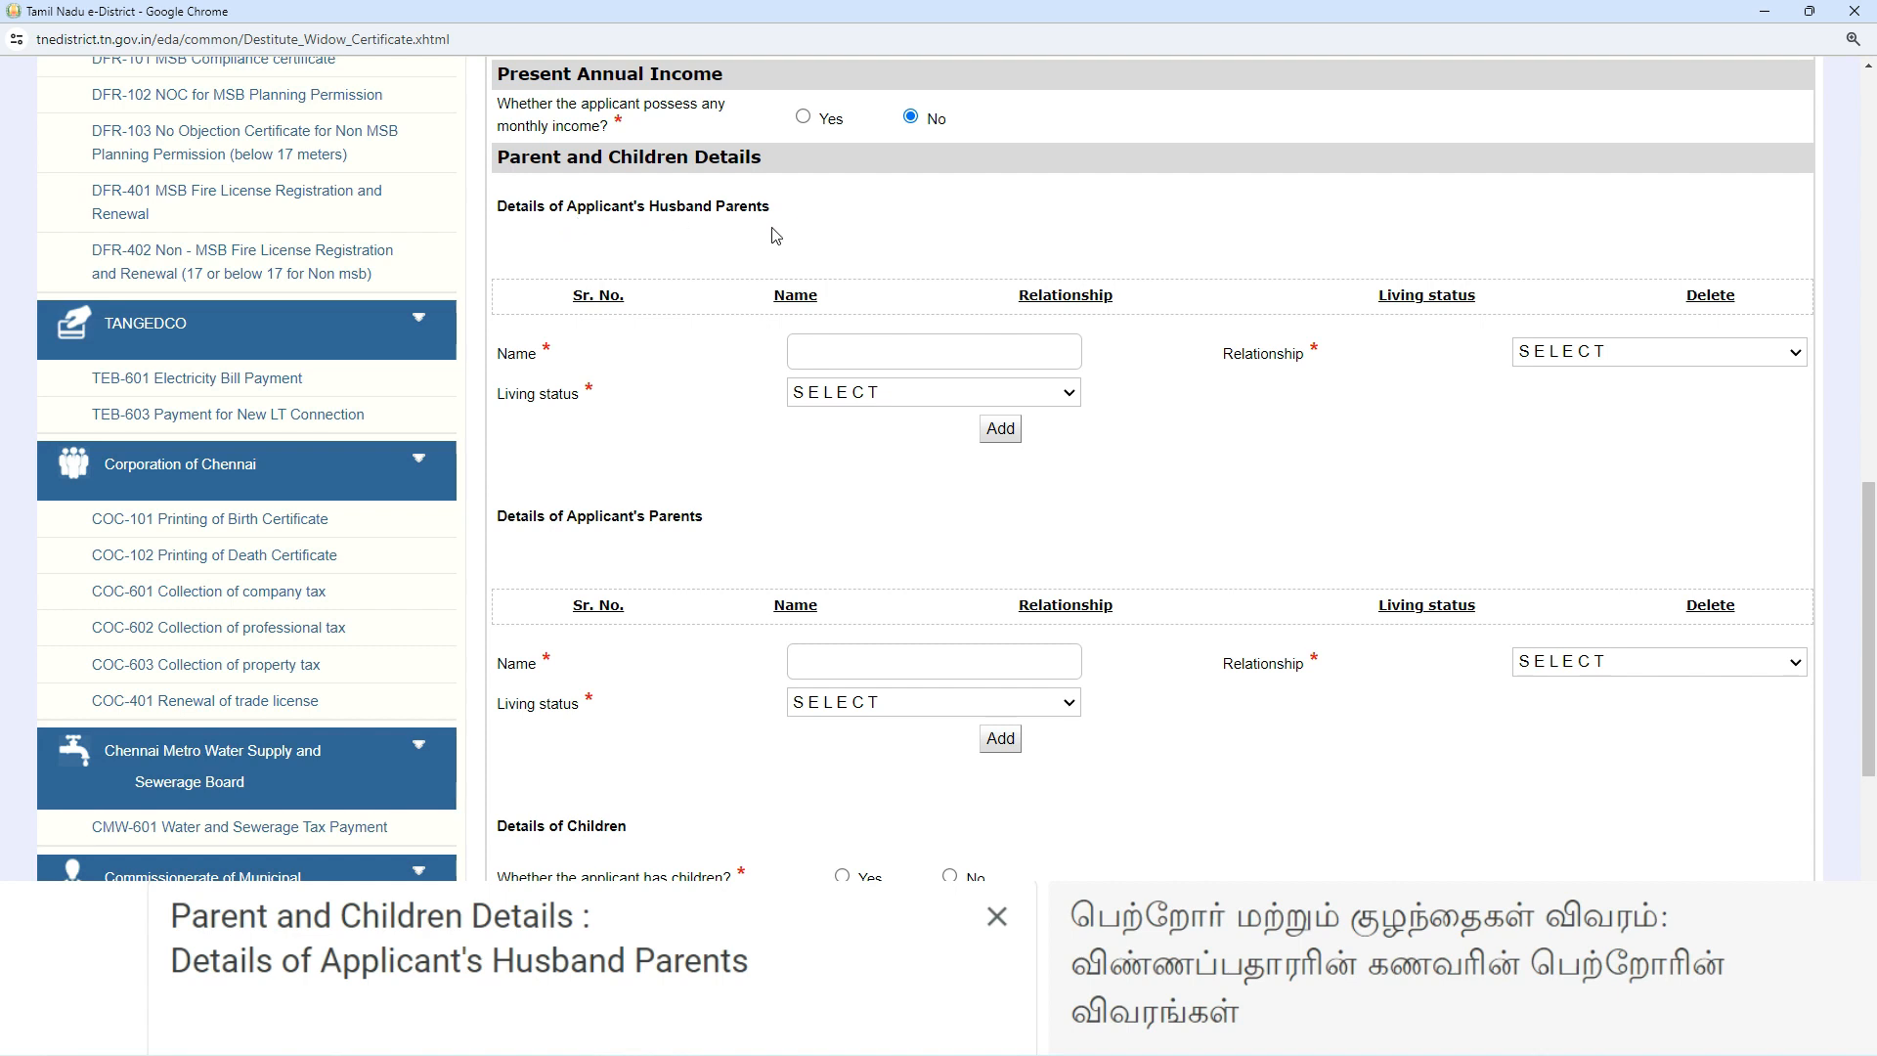
- Enter the husband's father's name with relationship Father and living status Dead
click(850, 359)
text(Raja)
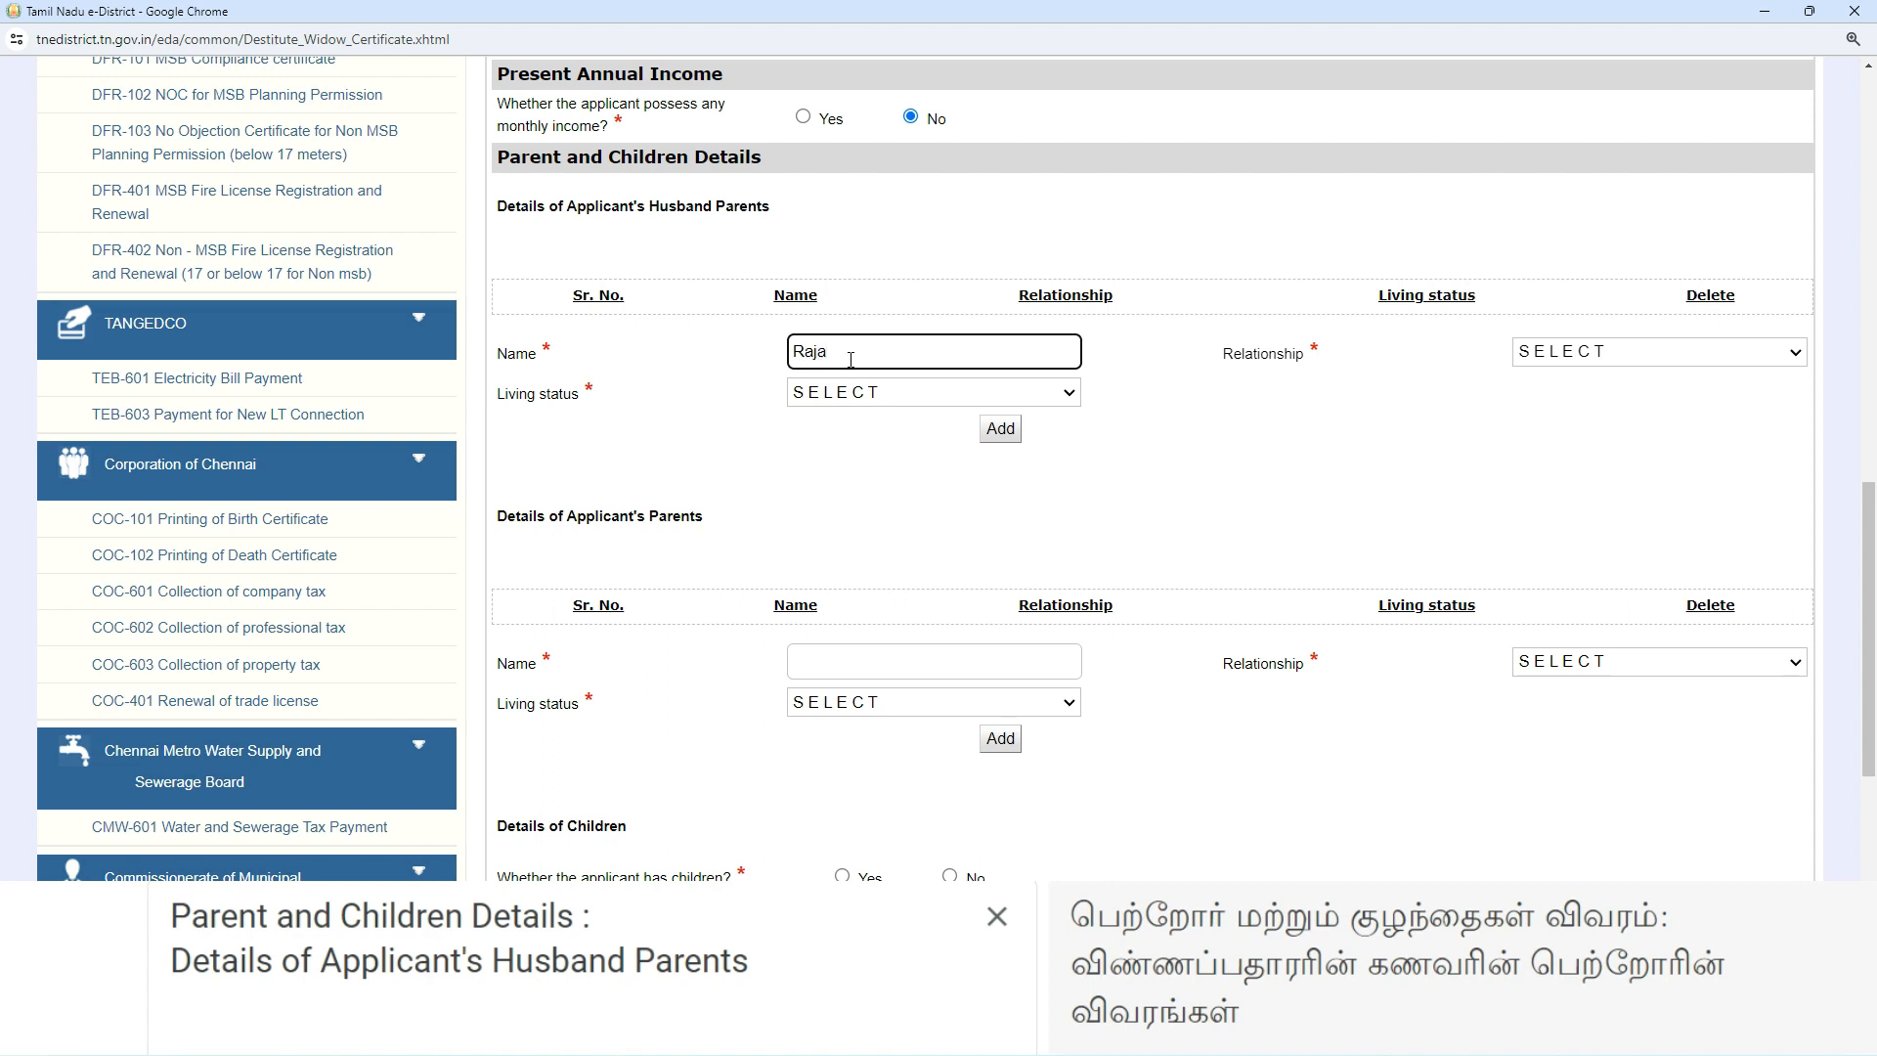
click(1573, 351)
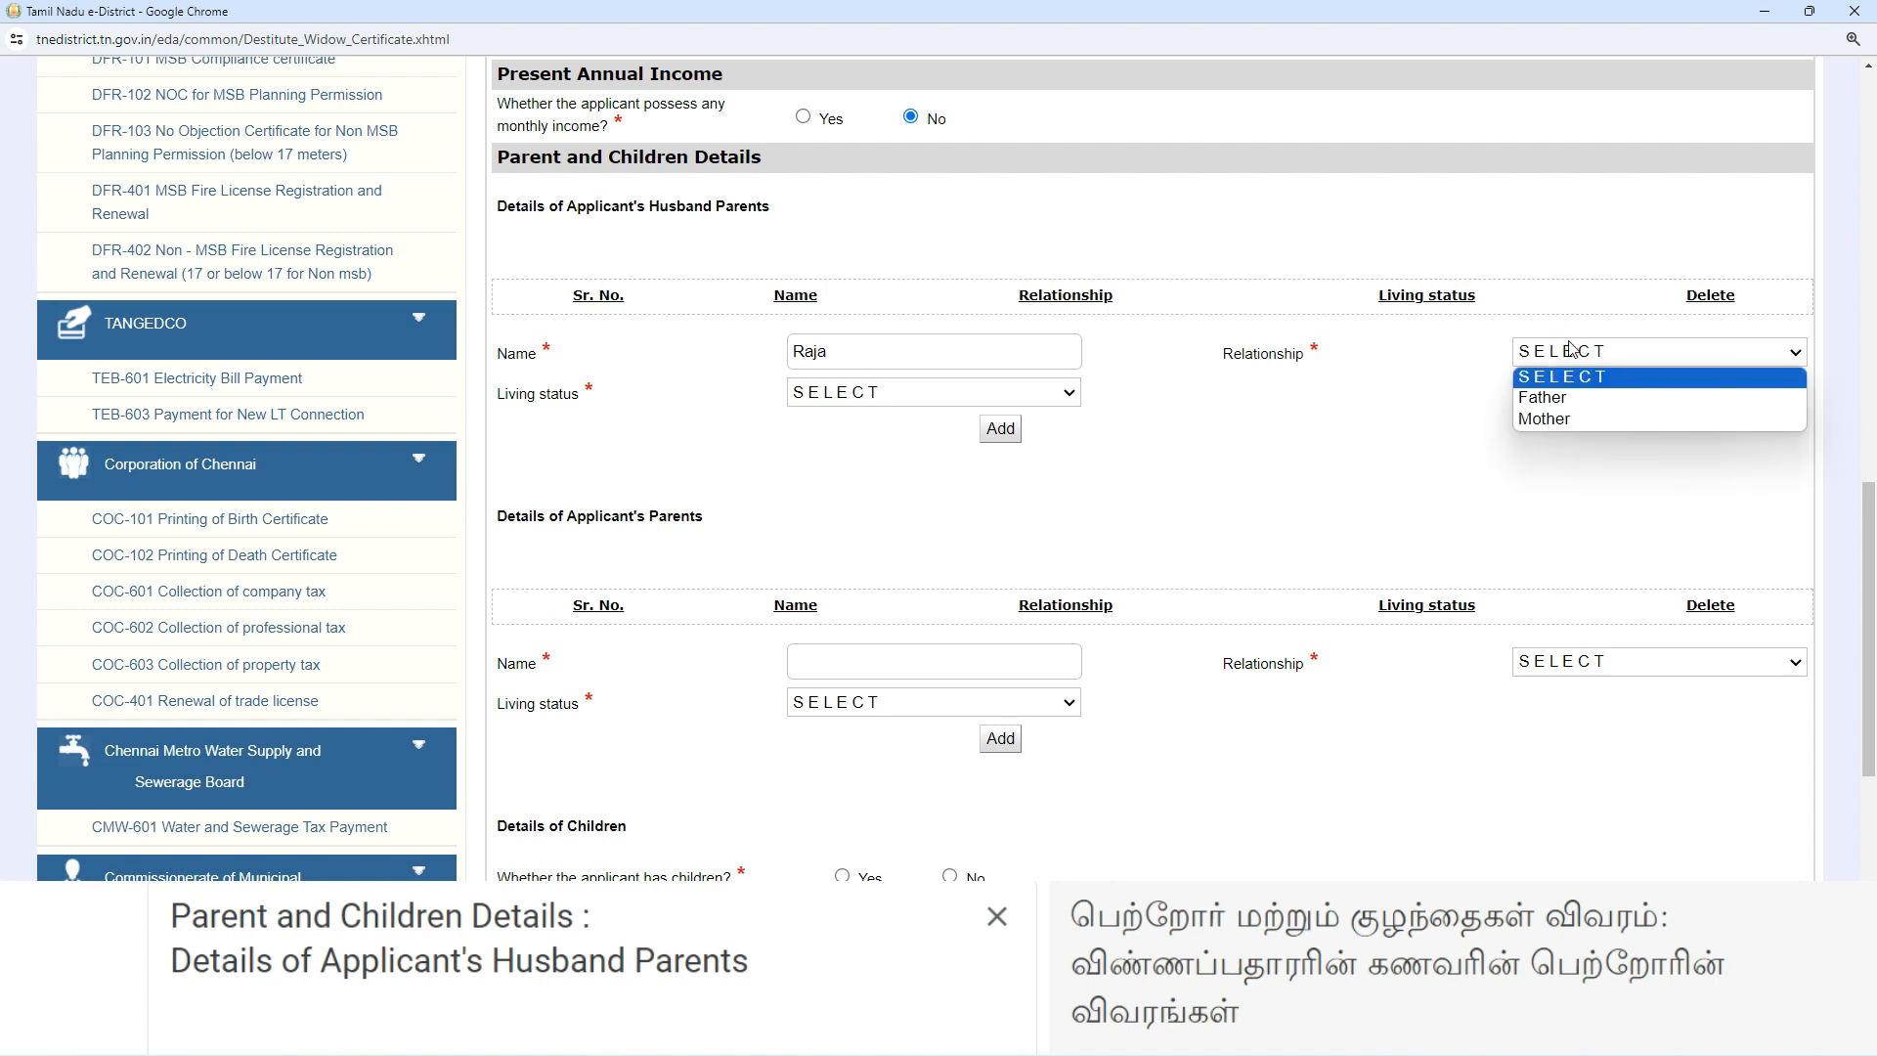
click(1558, 398)
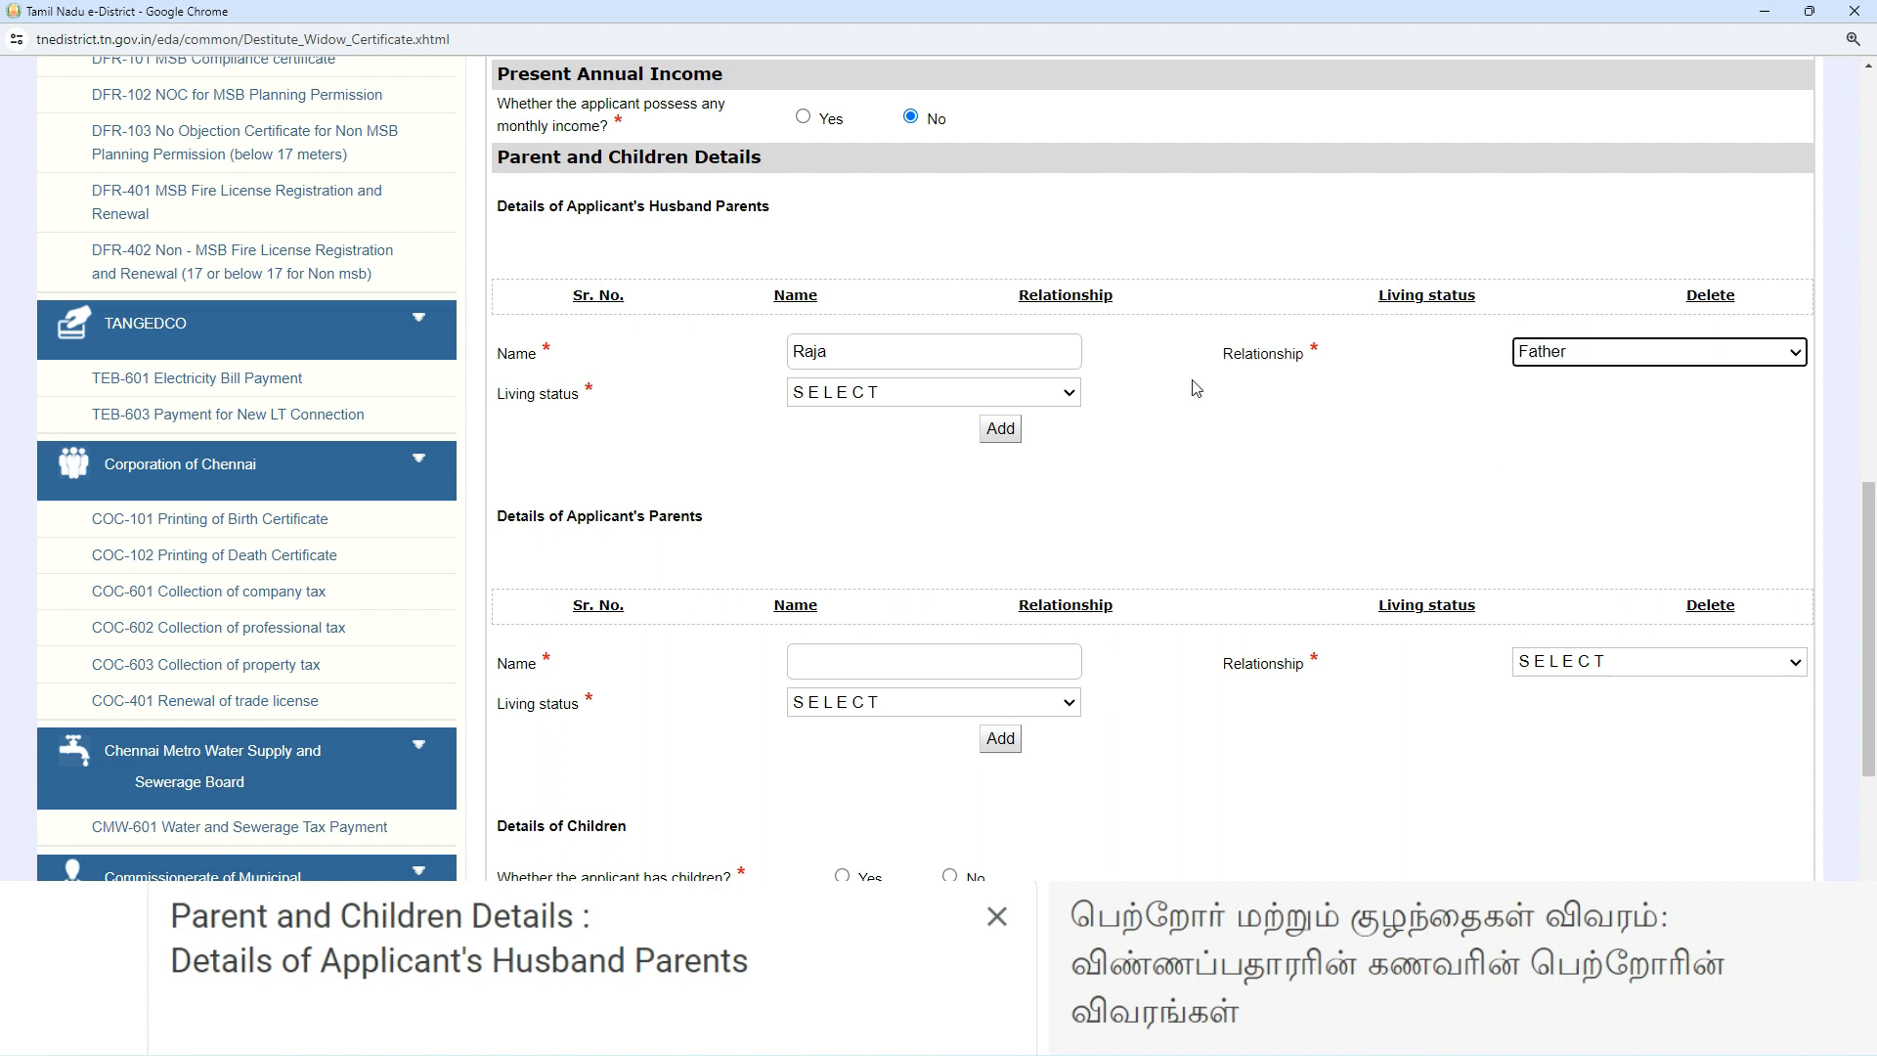
click(999, 395)
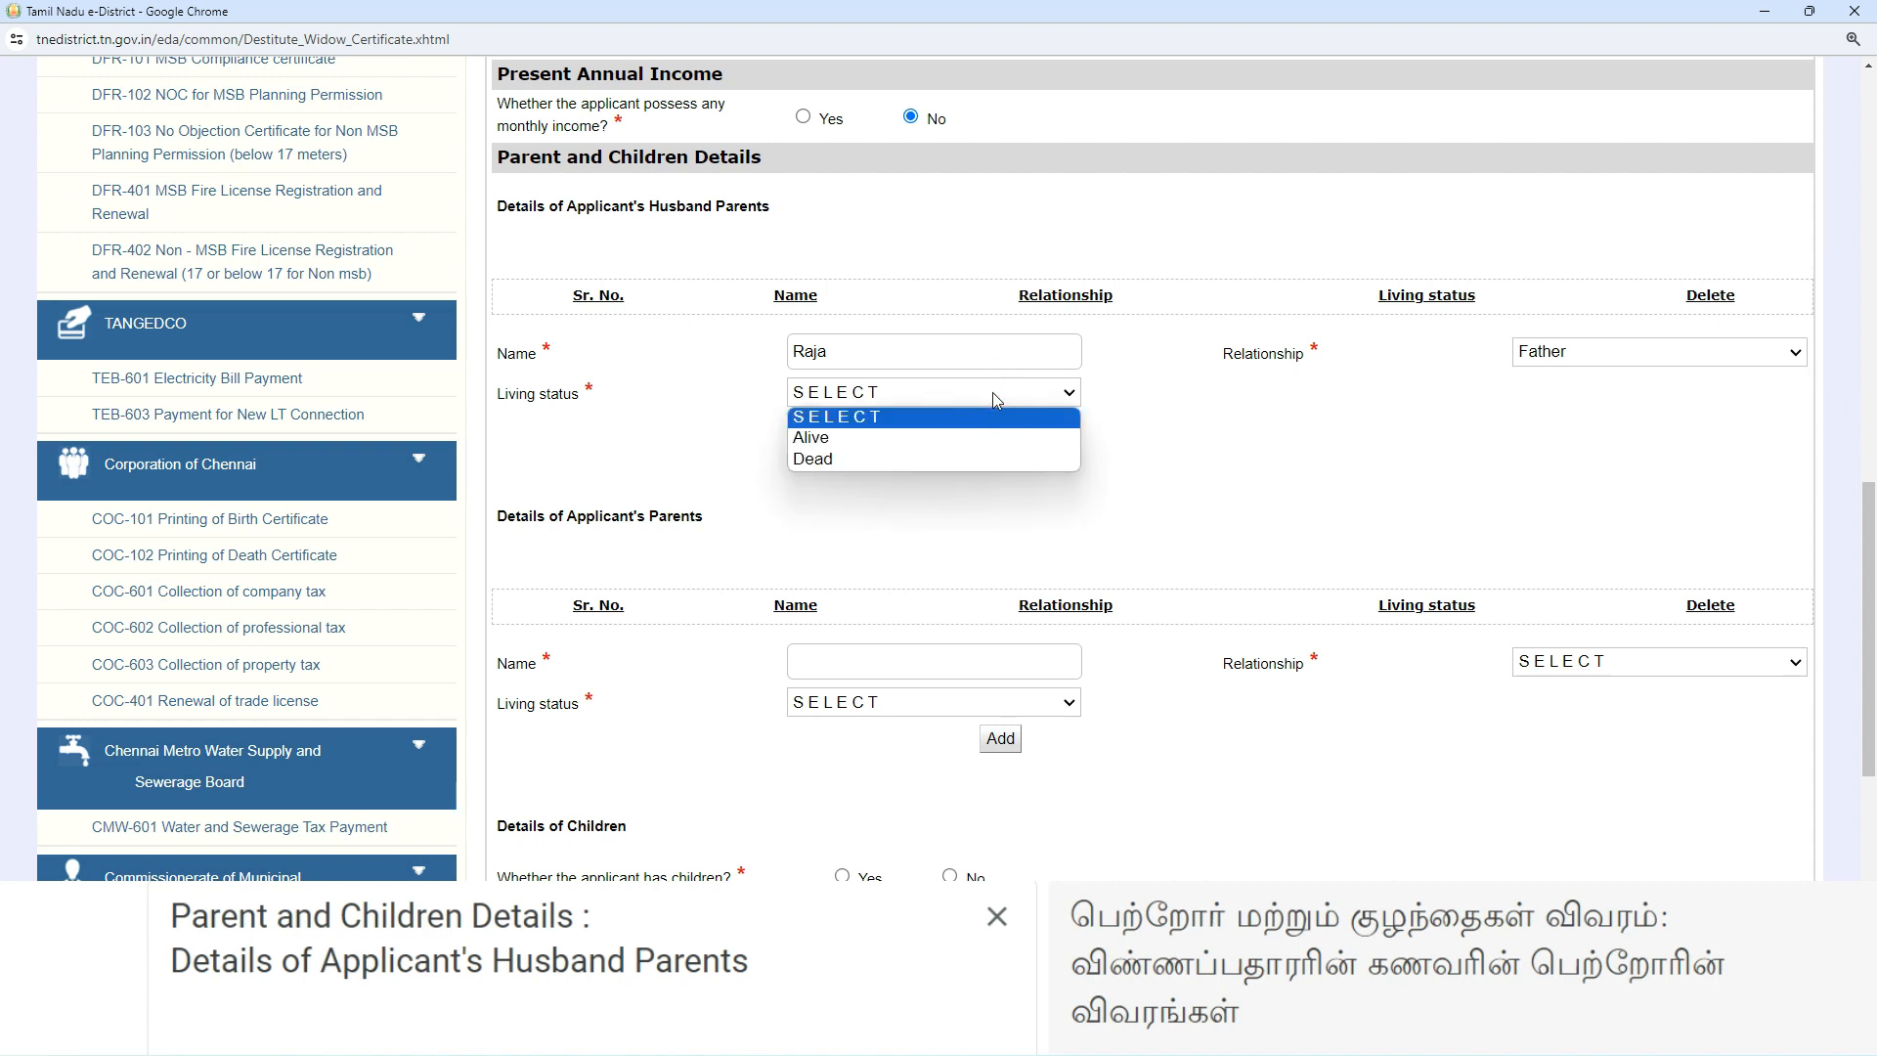
click(877, 460)
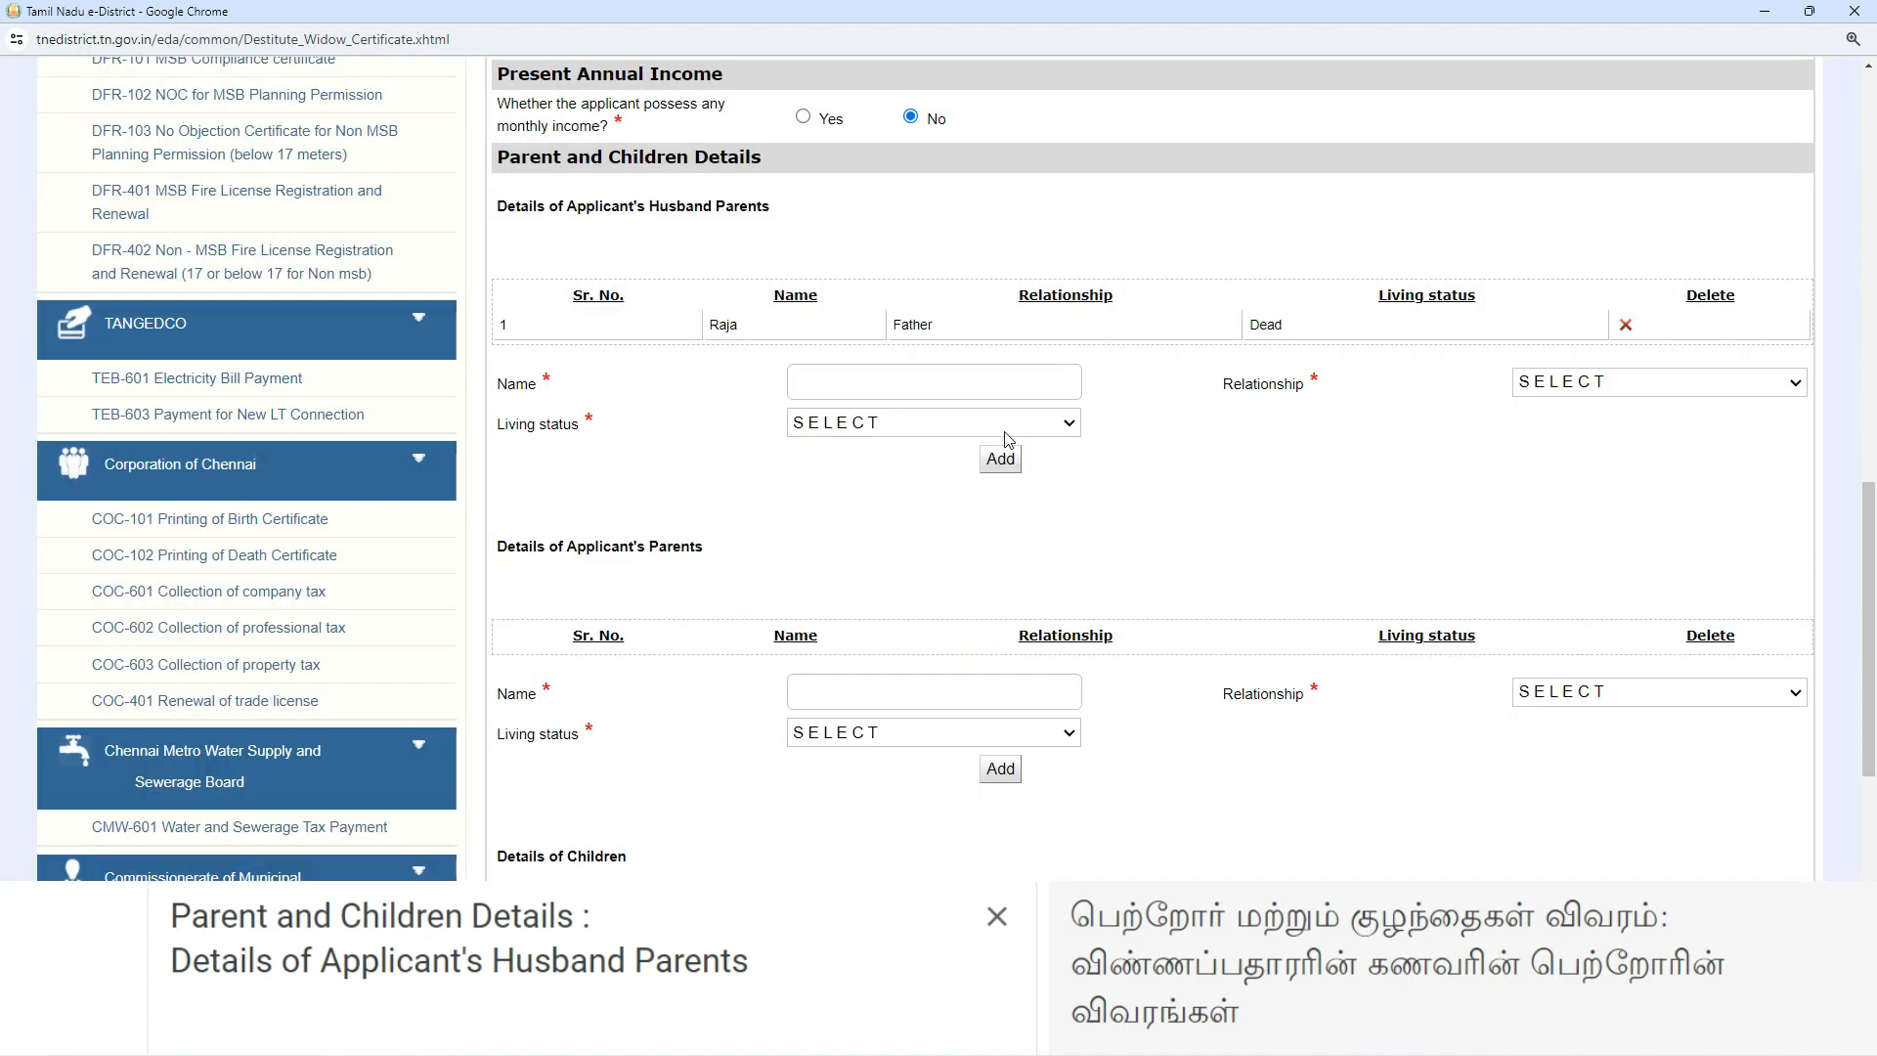
- Add the husband's mother to the parents table with relationship Mother and status Alive
click(848, 385)
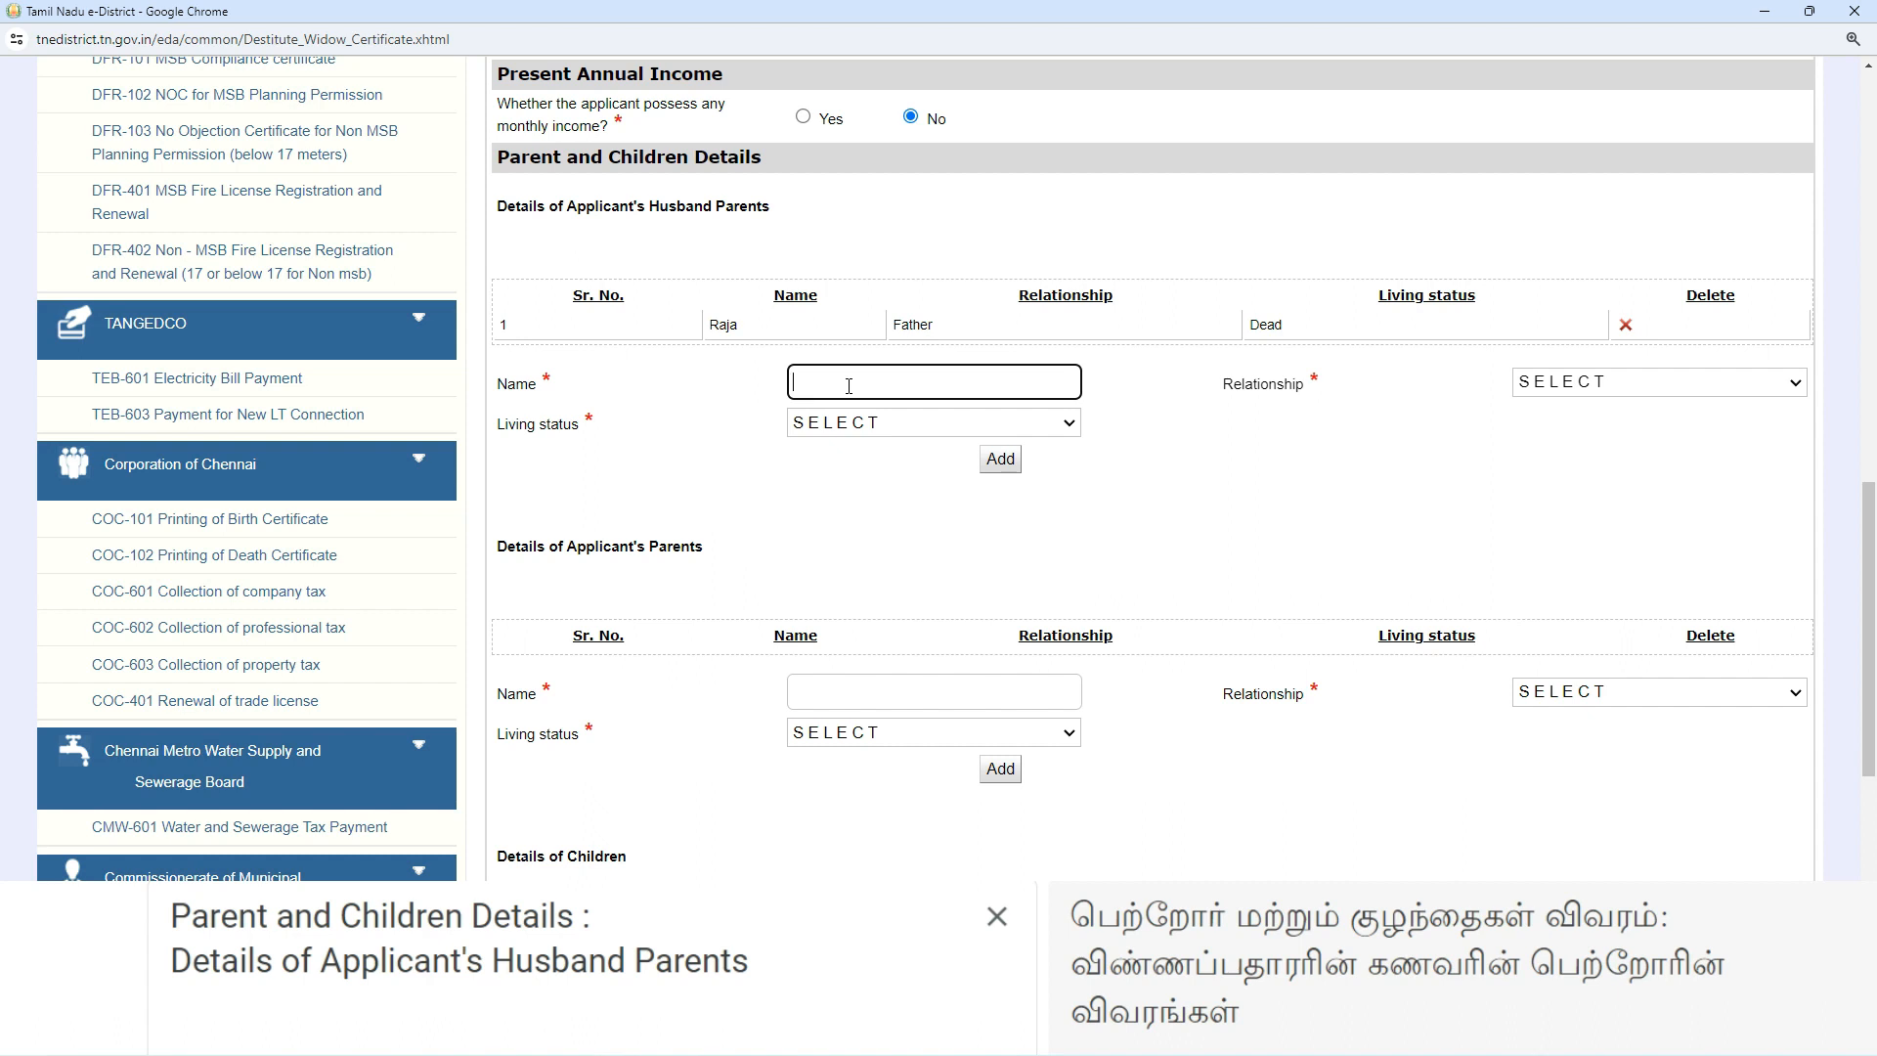
text(Saroja)
click(1594, 388)
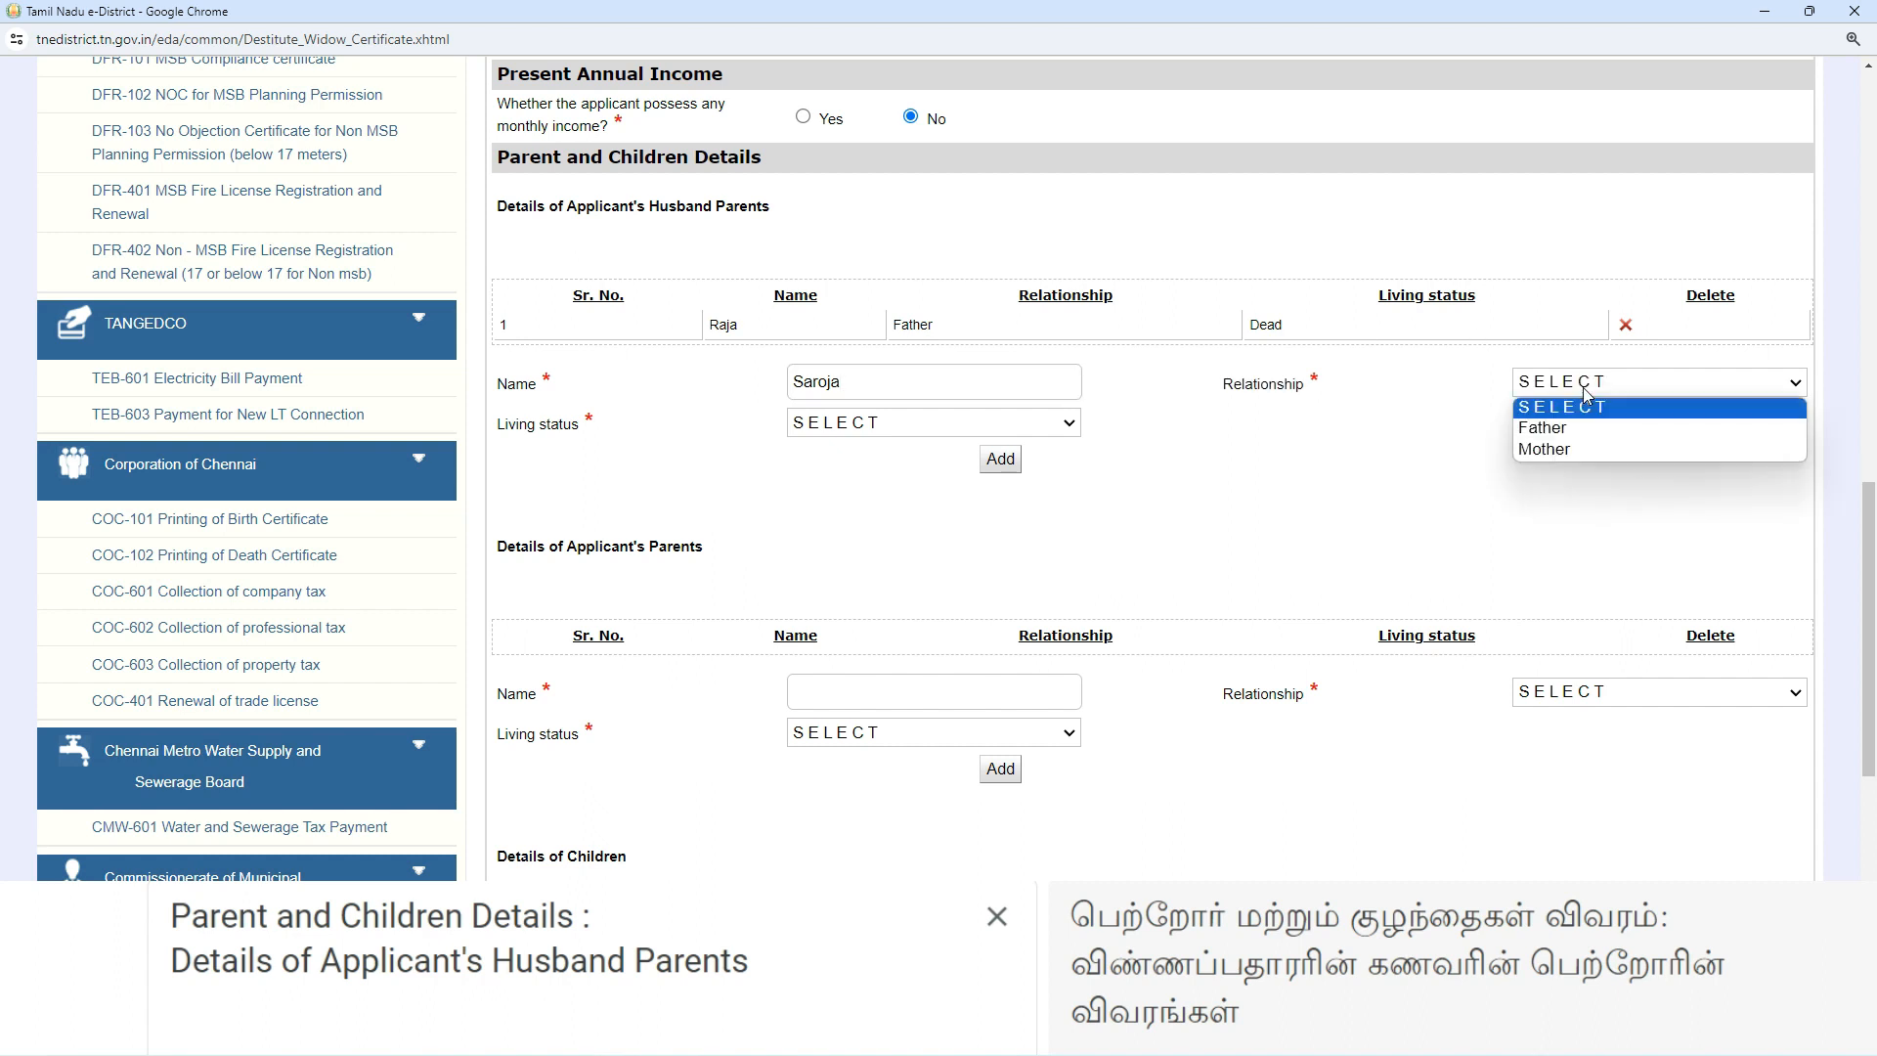
click(1573, 451)
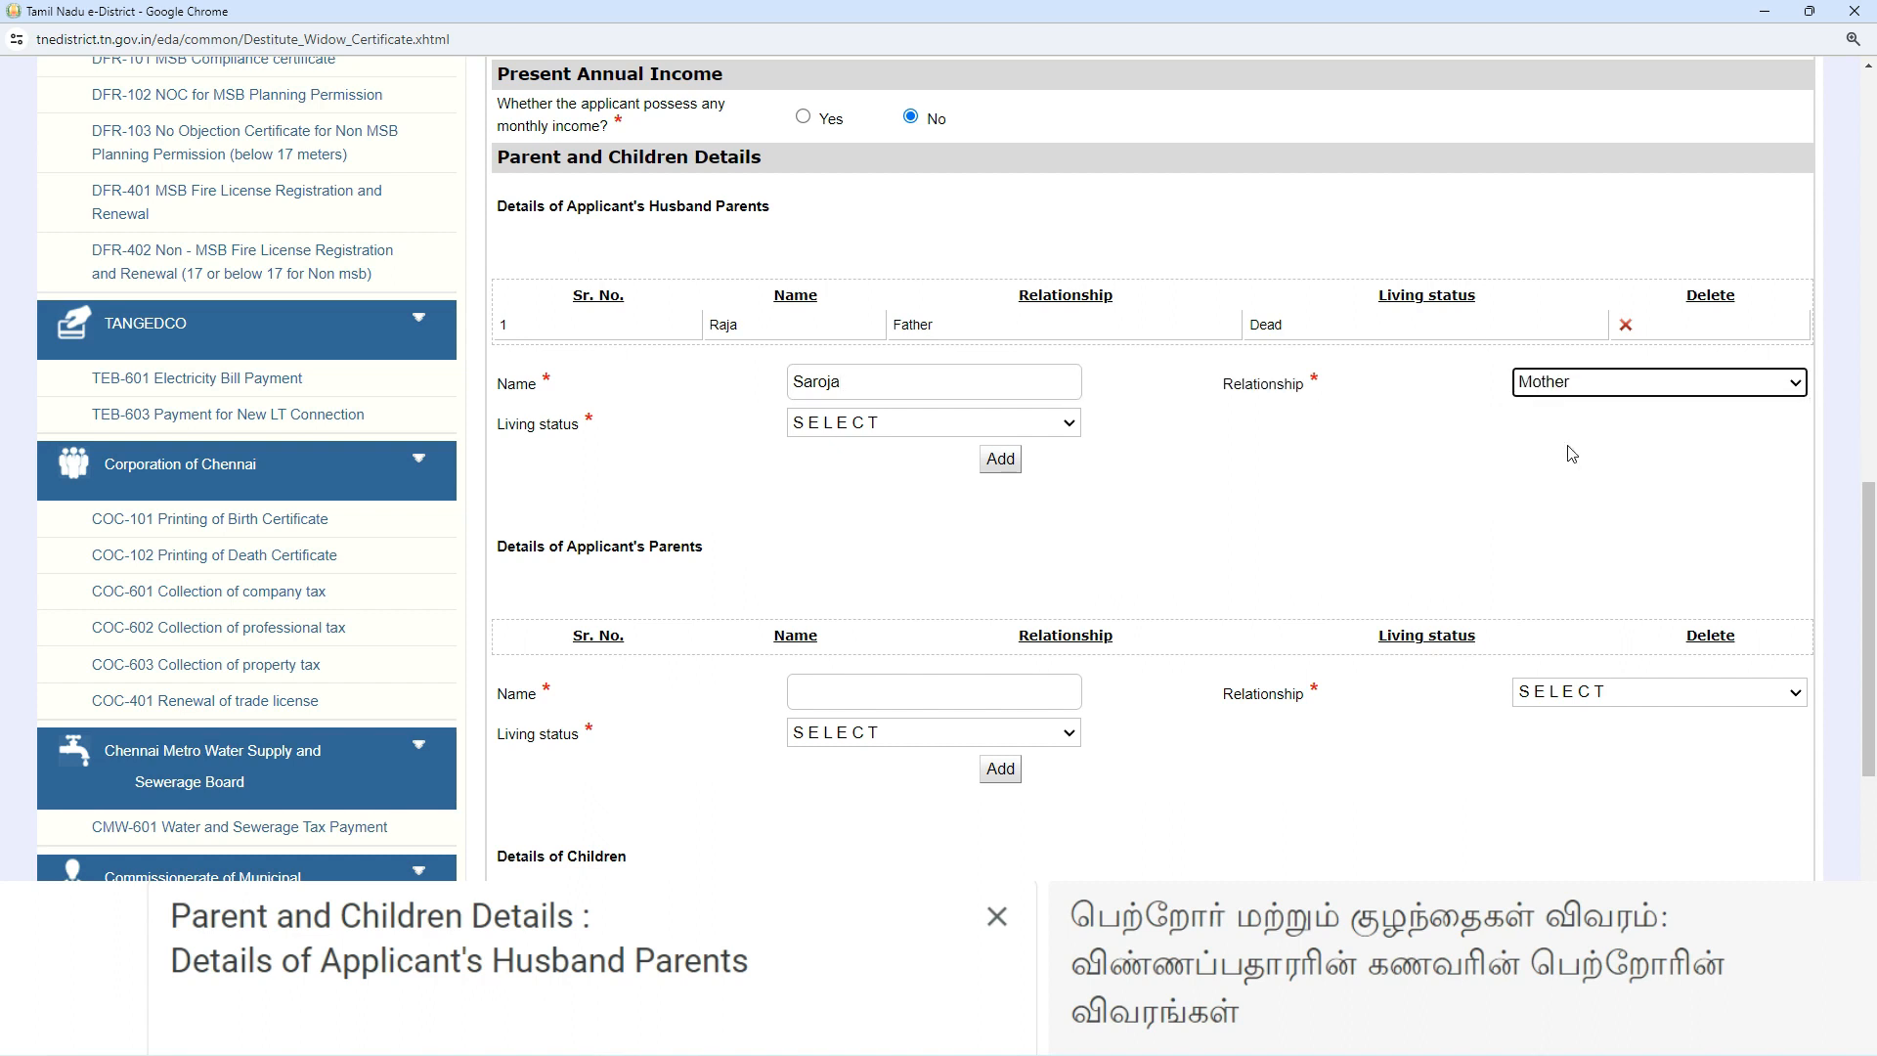
click(875, 426)
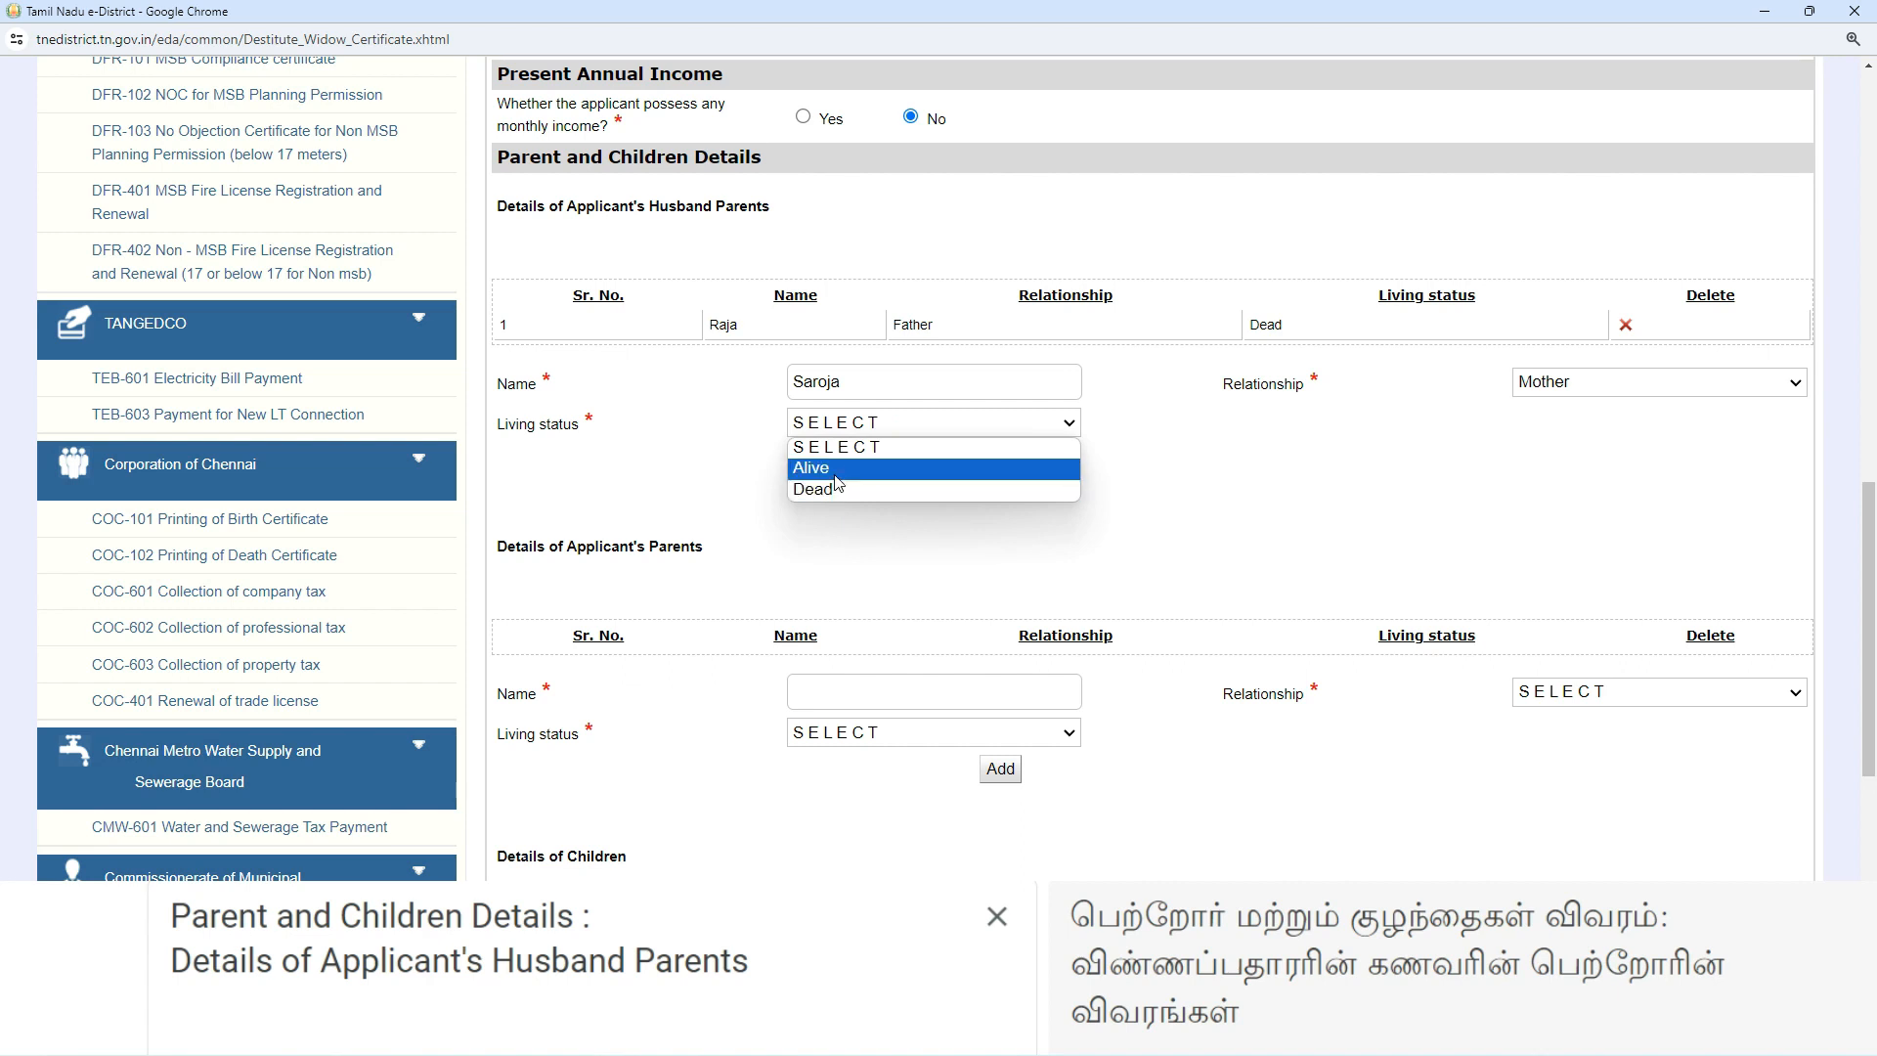
click(839, 468)
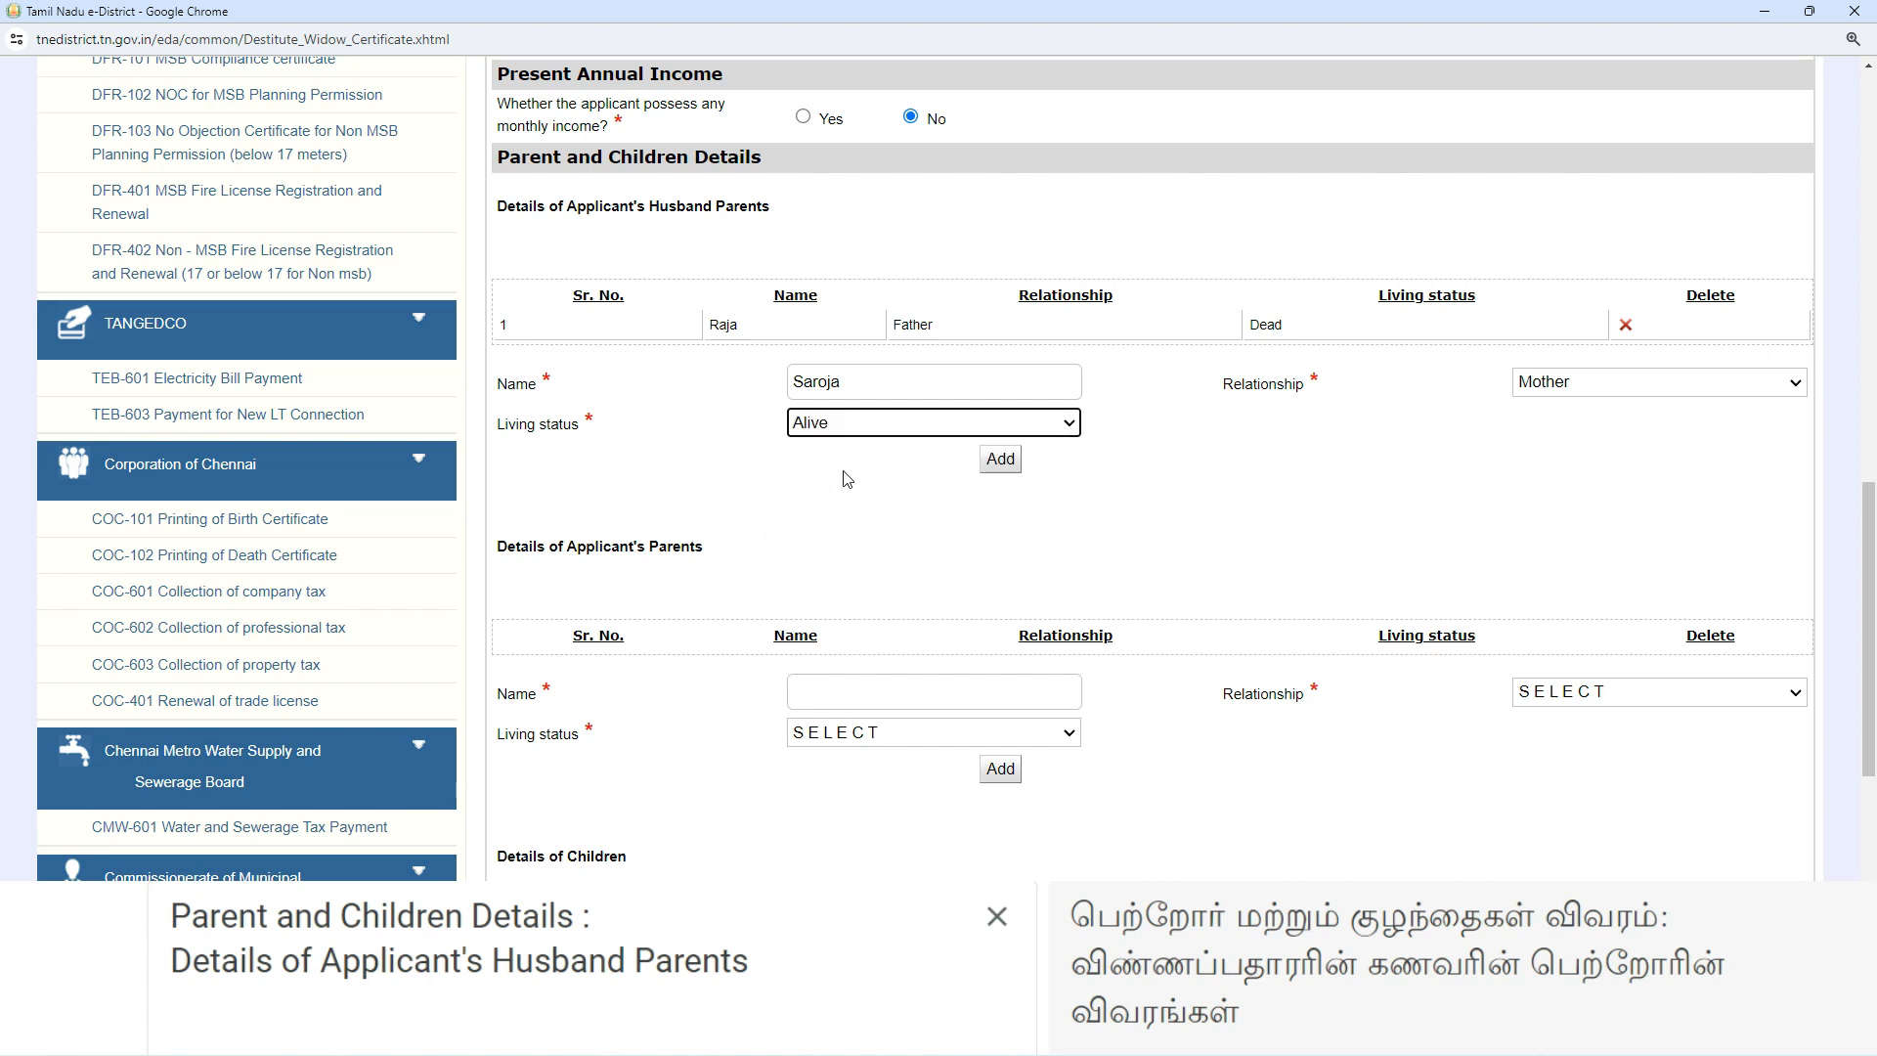
click(998, 461)
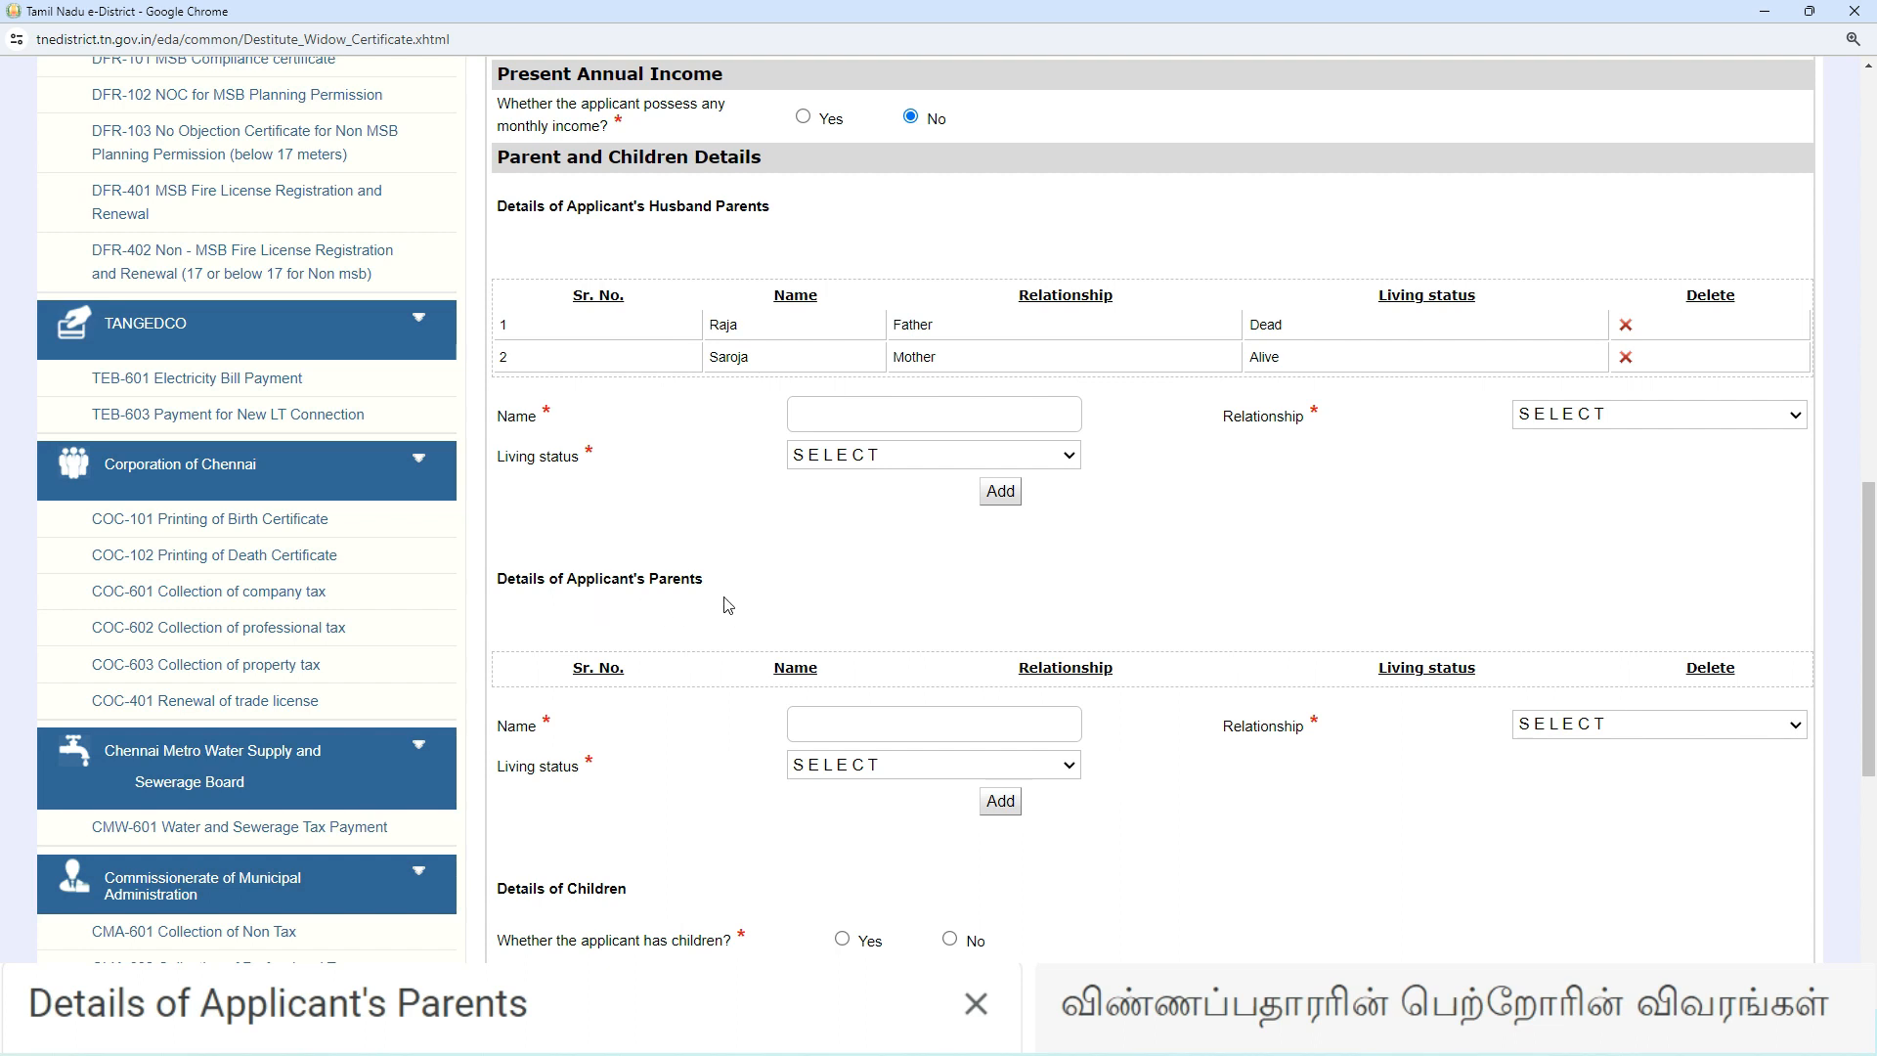
click(822, 720)
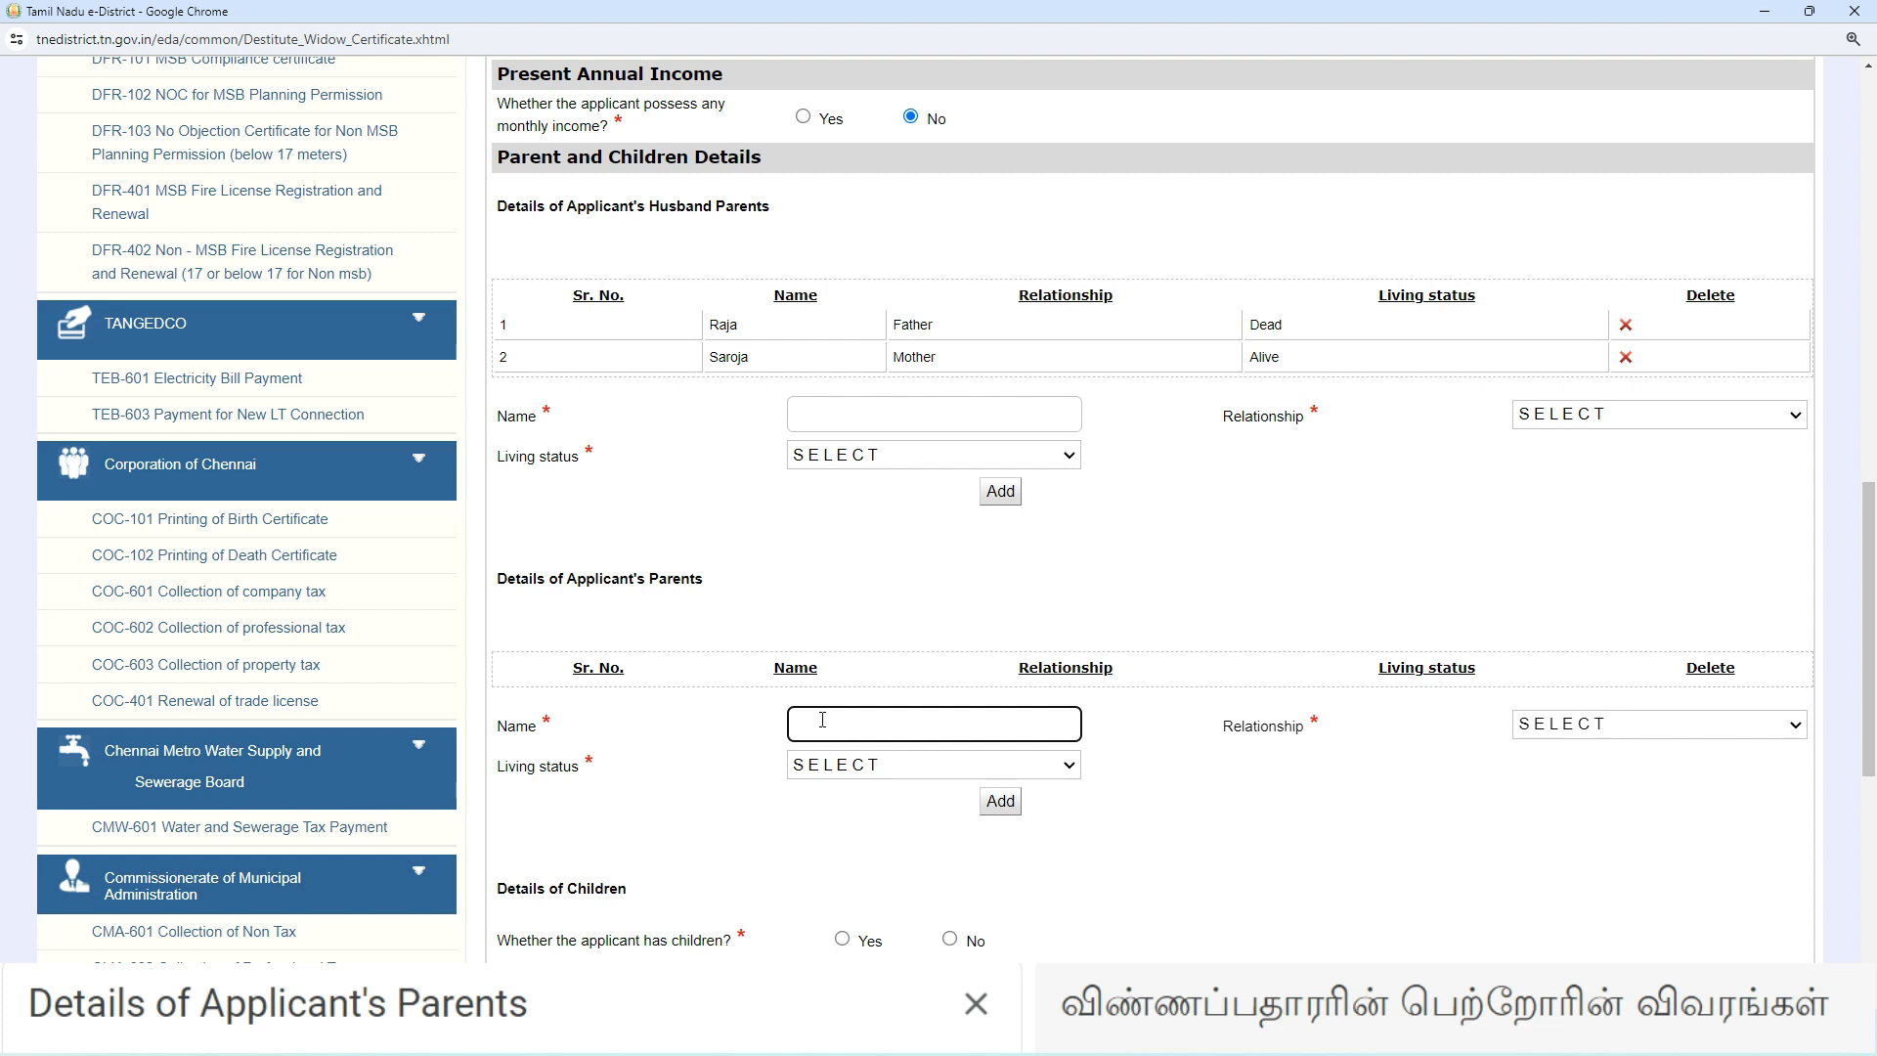
- Add the applicant's father to the parents table with relationship Father and status Alive
text(Ramu)
click(1562, 728)
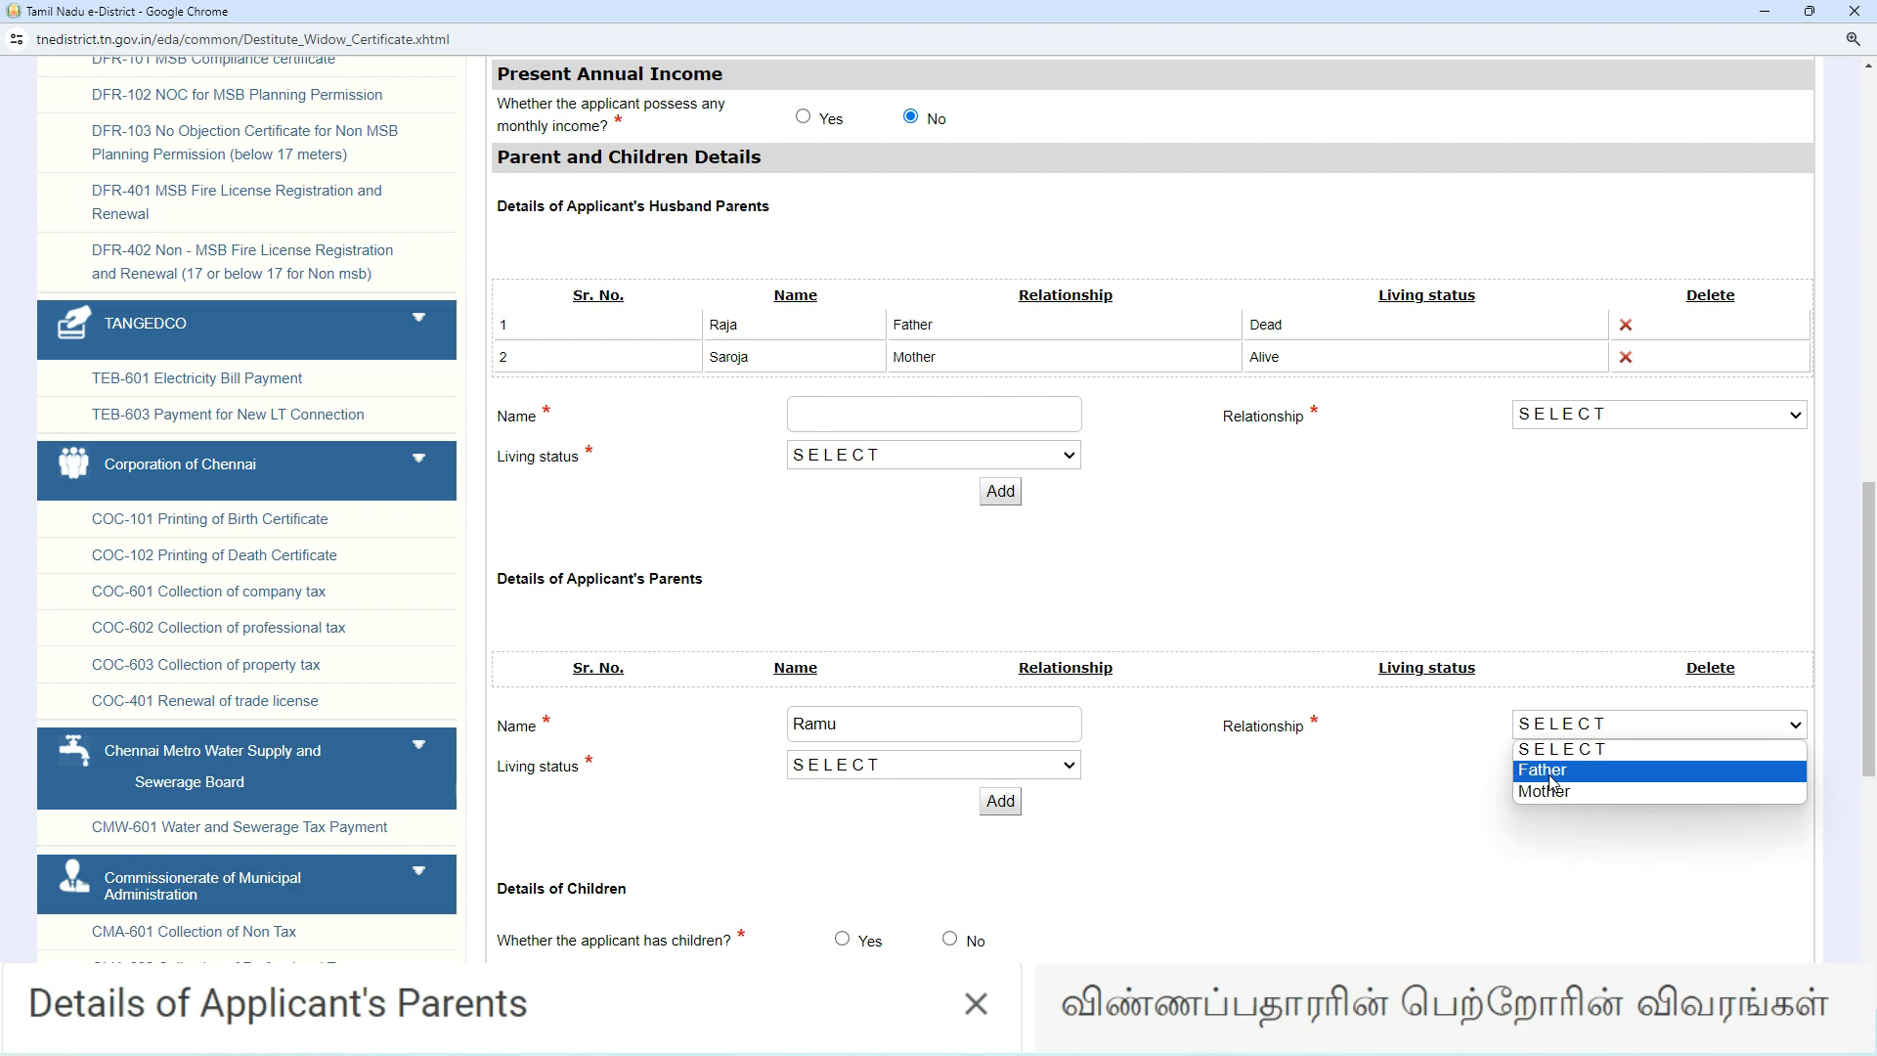
click(1553, 773)
click(971, 765)
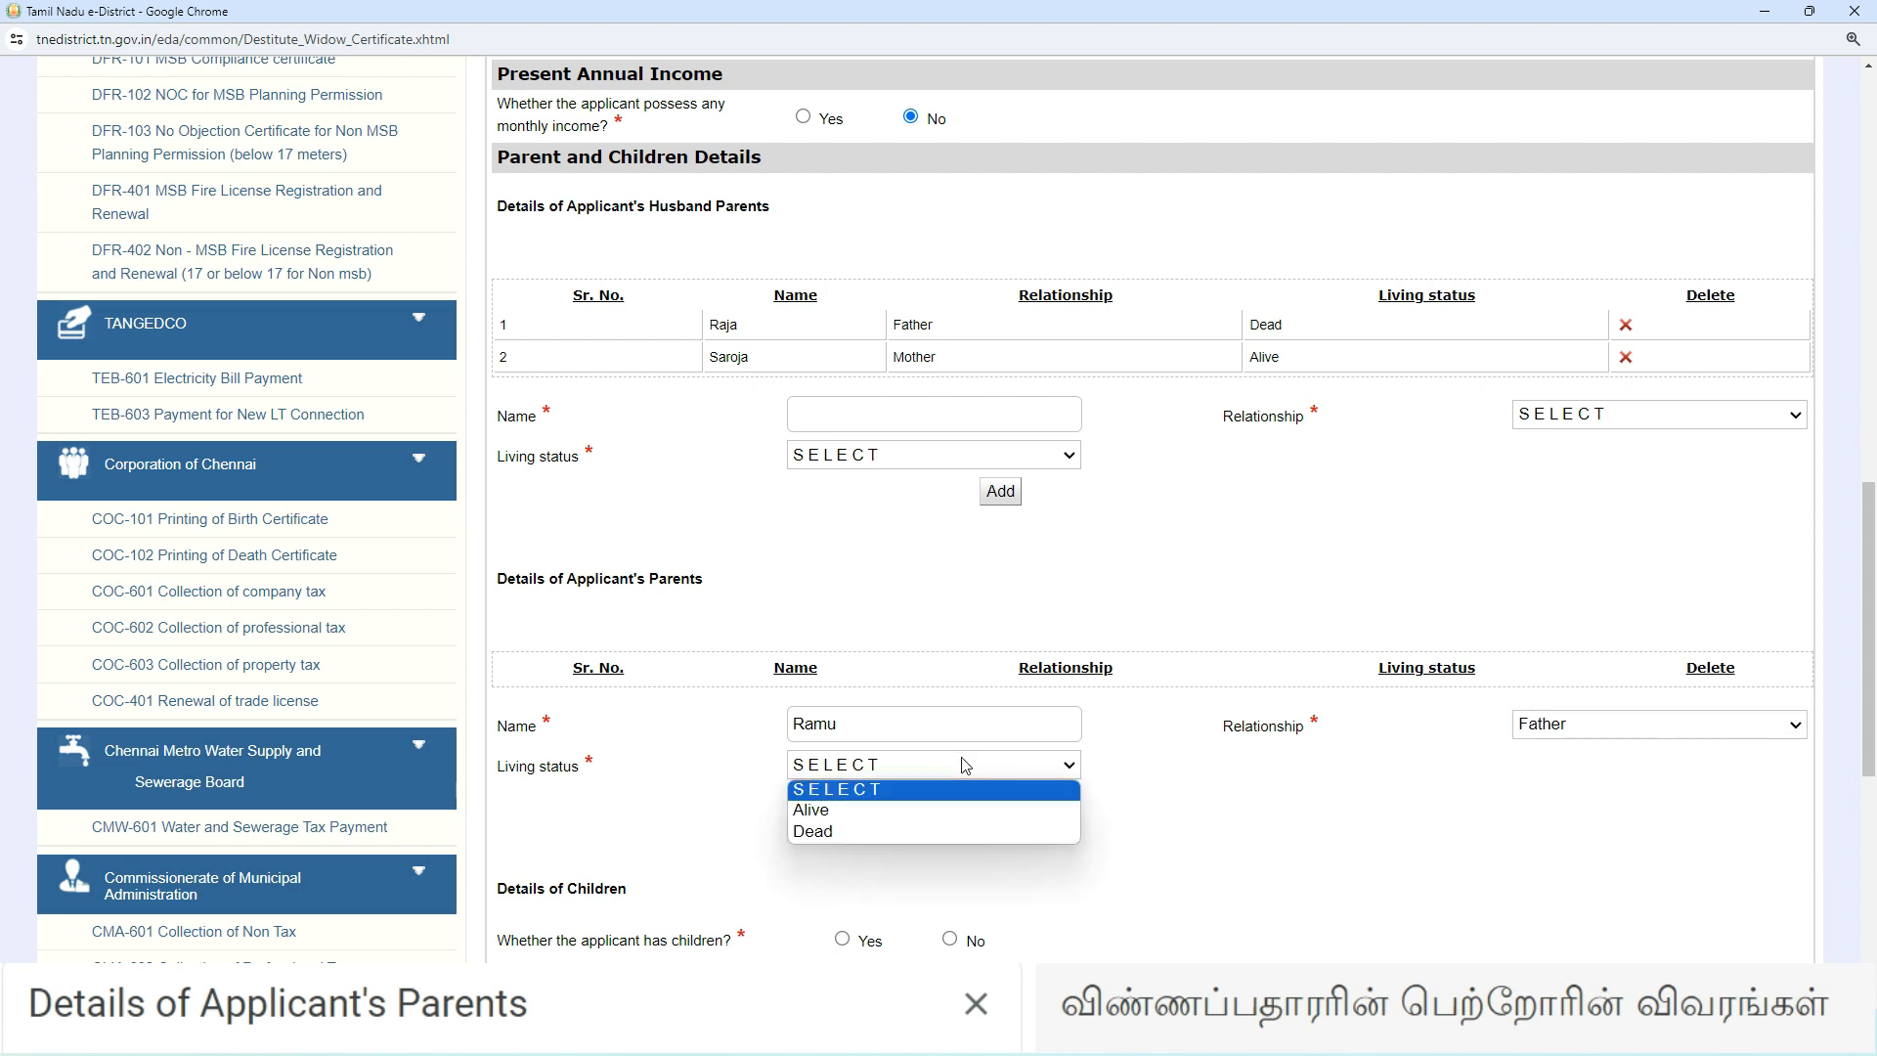
click(865, 812)
click(1013, 806)
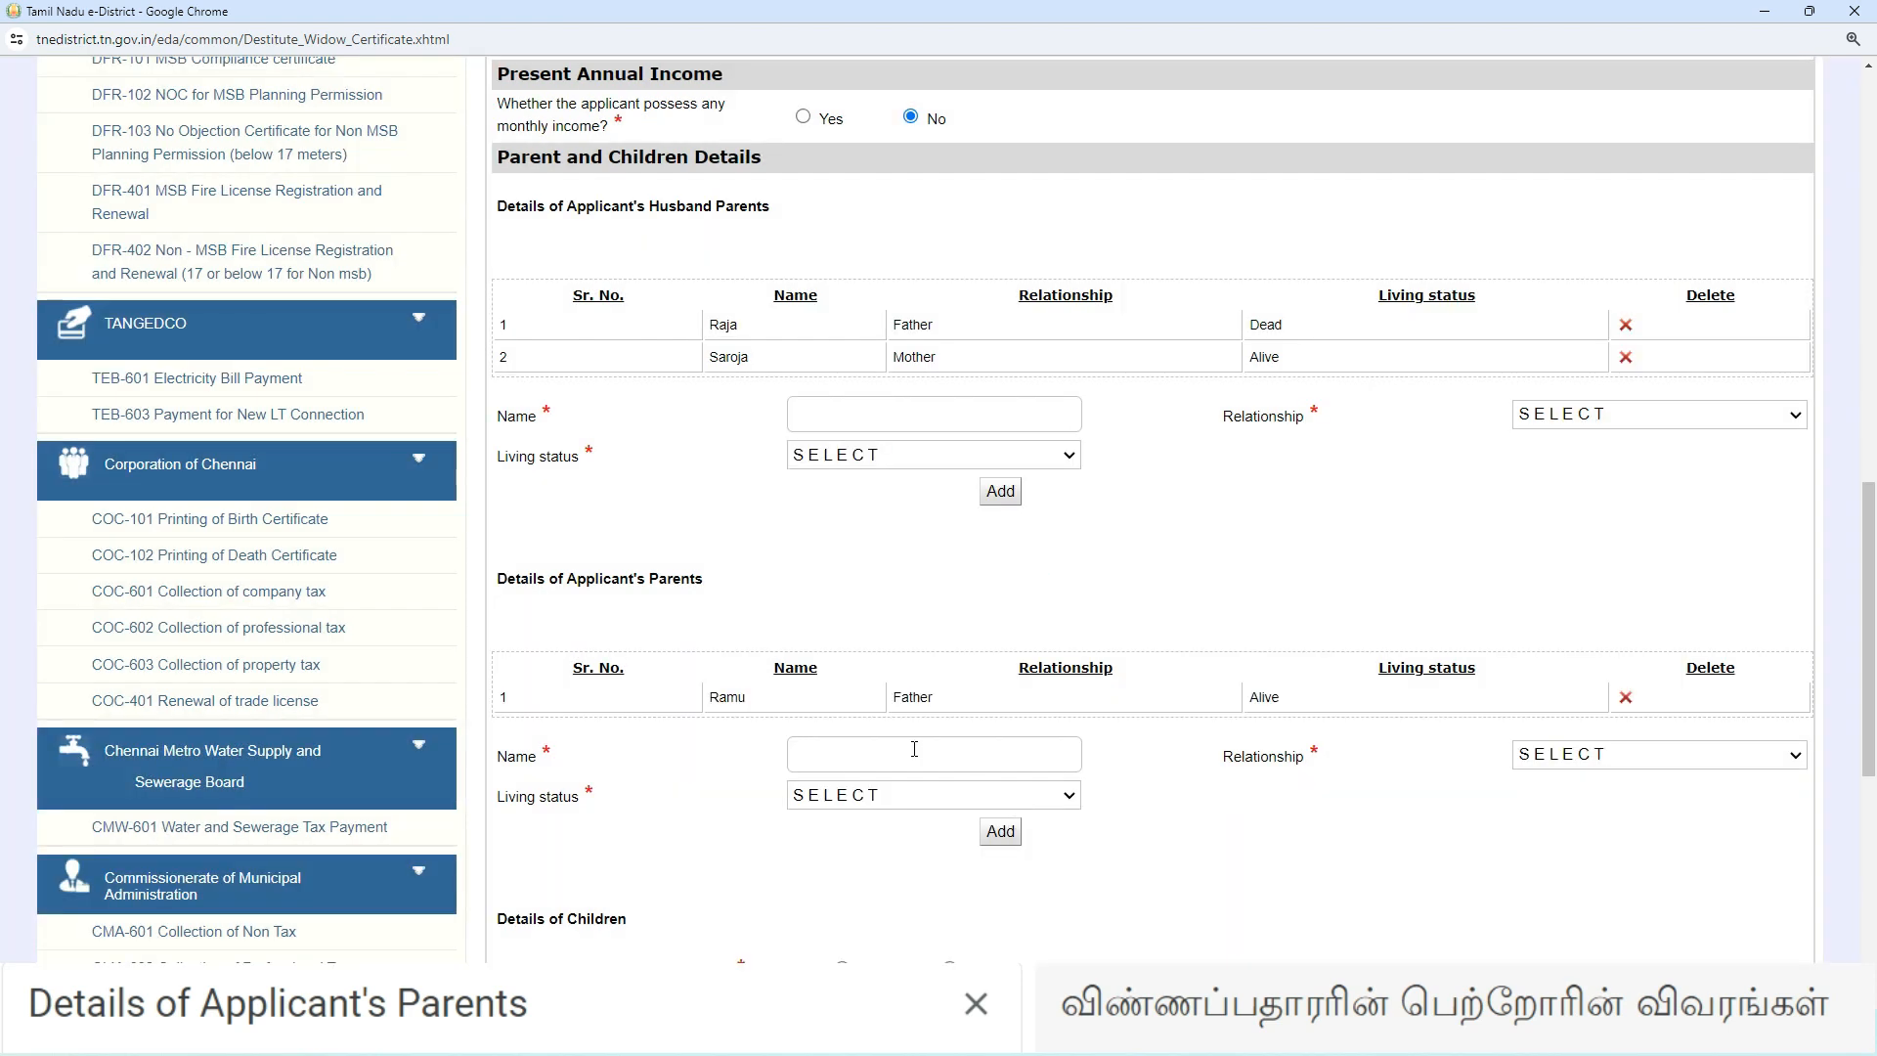
- Add the applicant's mother to the parents table with relationship Mother and status Alive
click(849, 751)
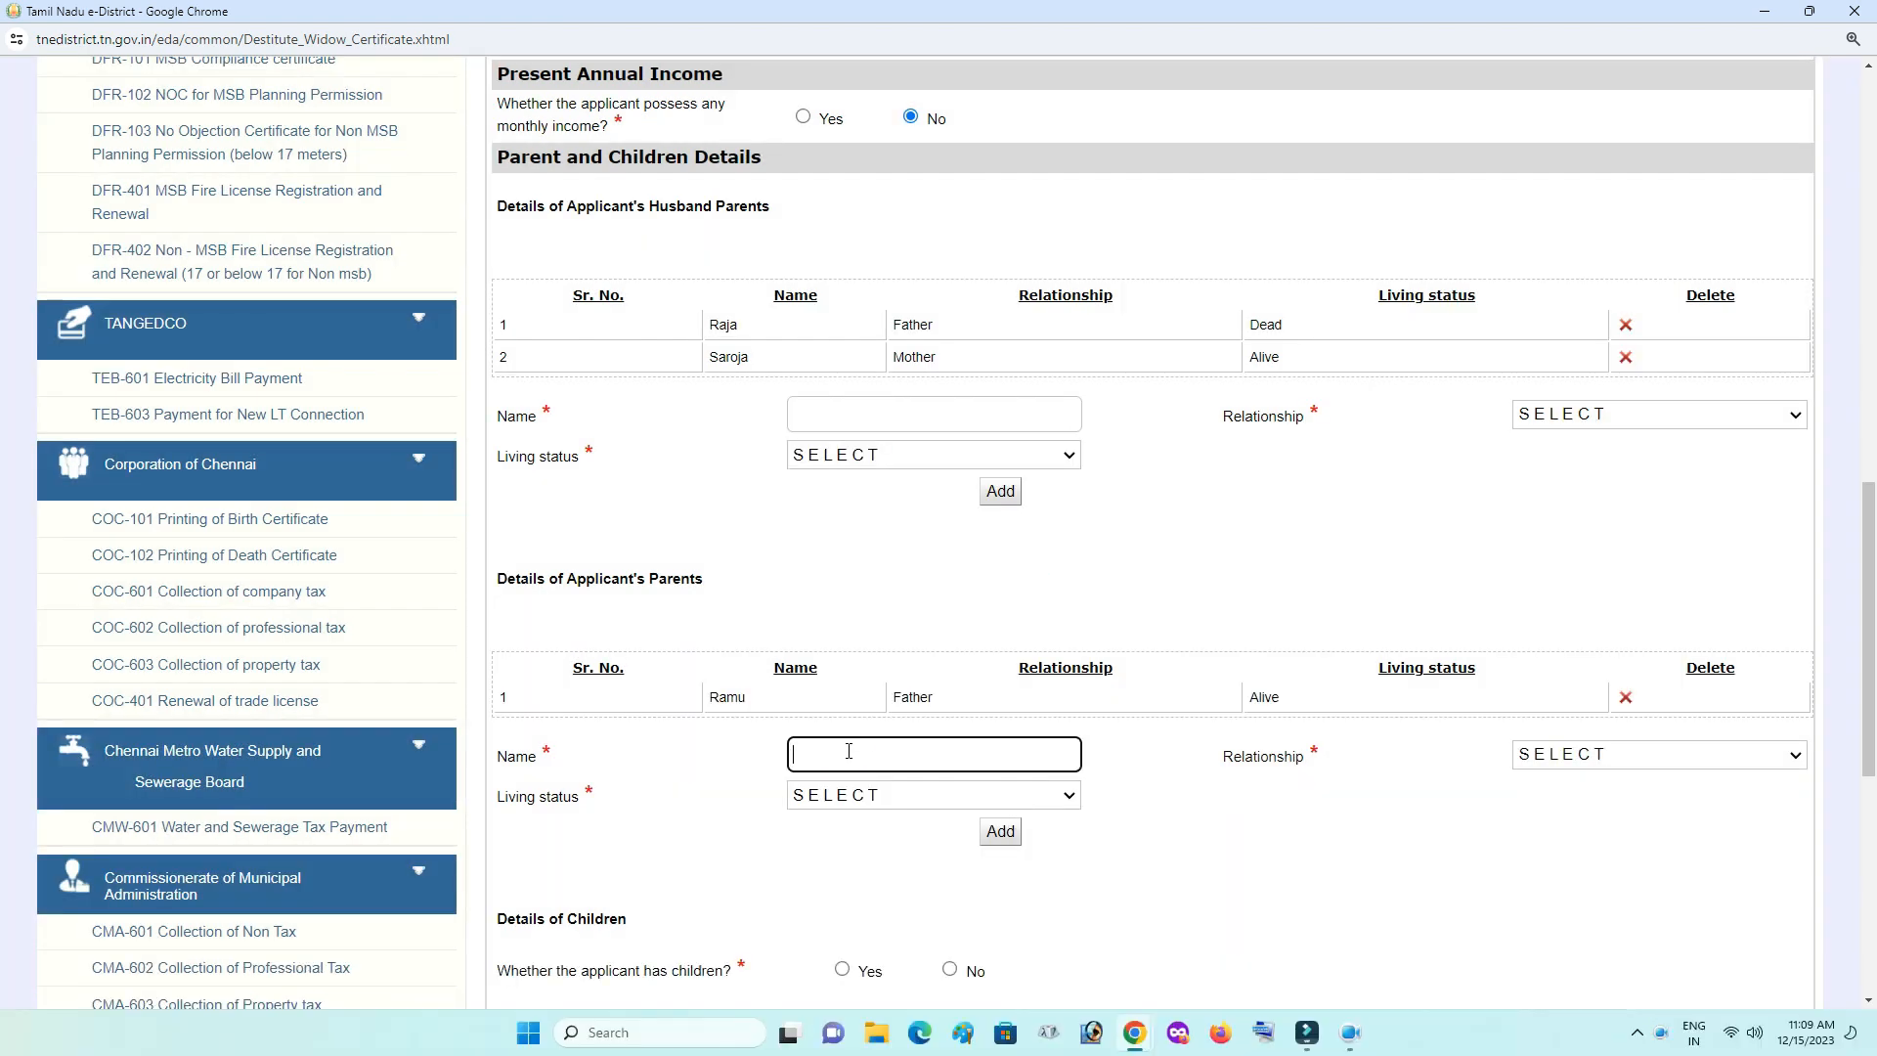
text(Valli)
click(1550, 764)
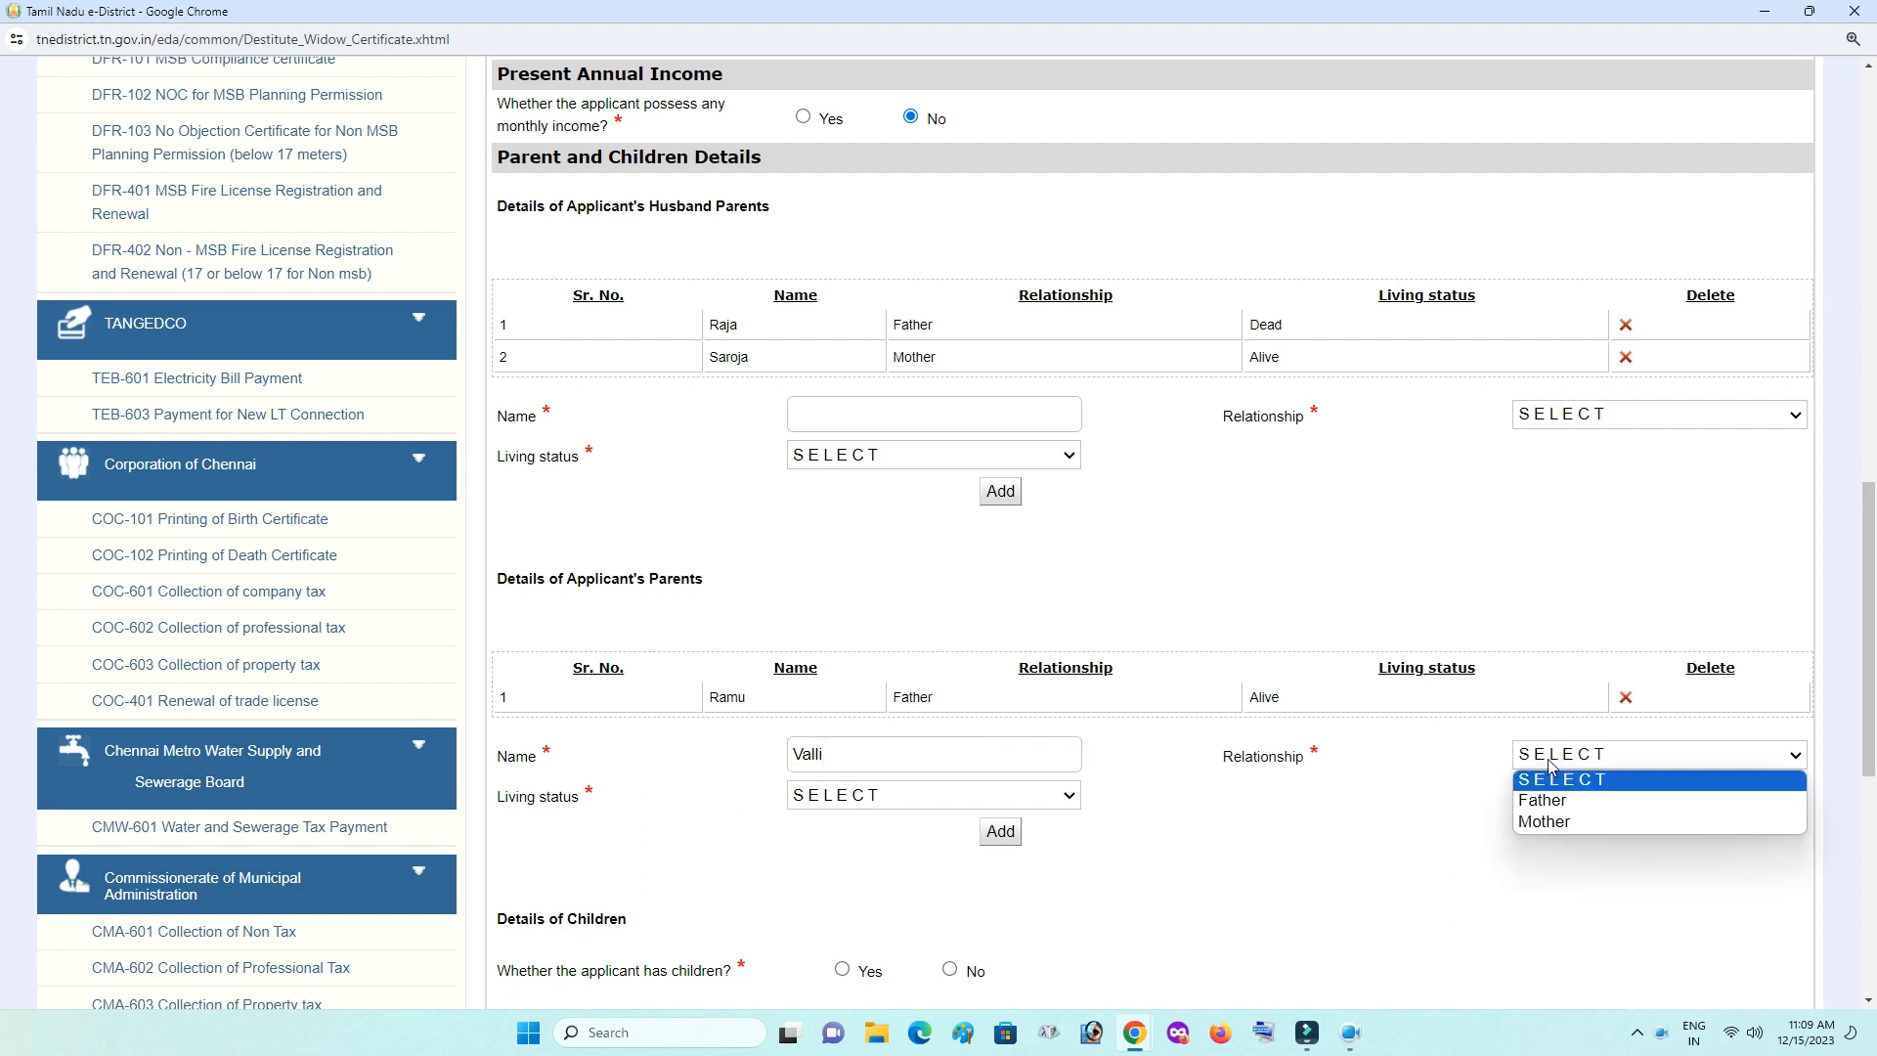
click(1565, 821)
click(853, 796)
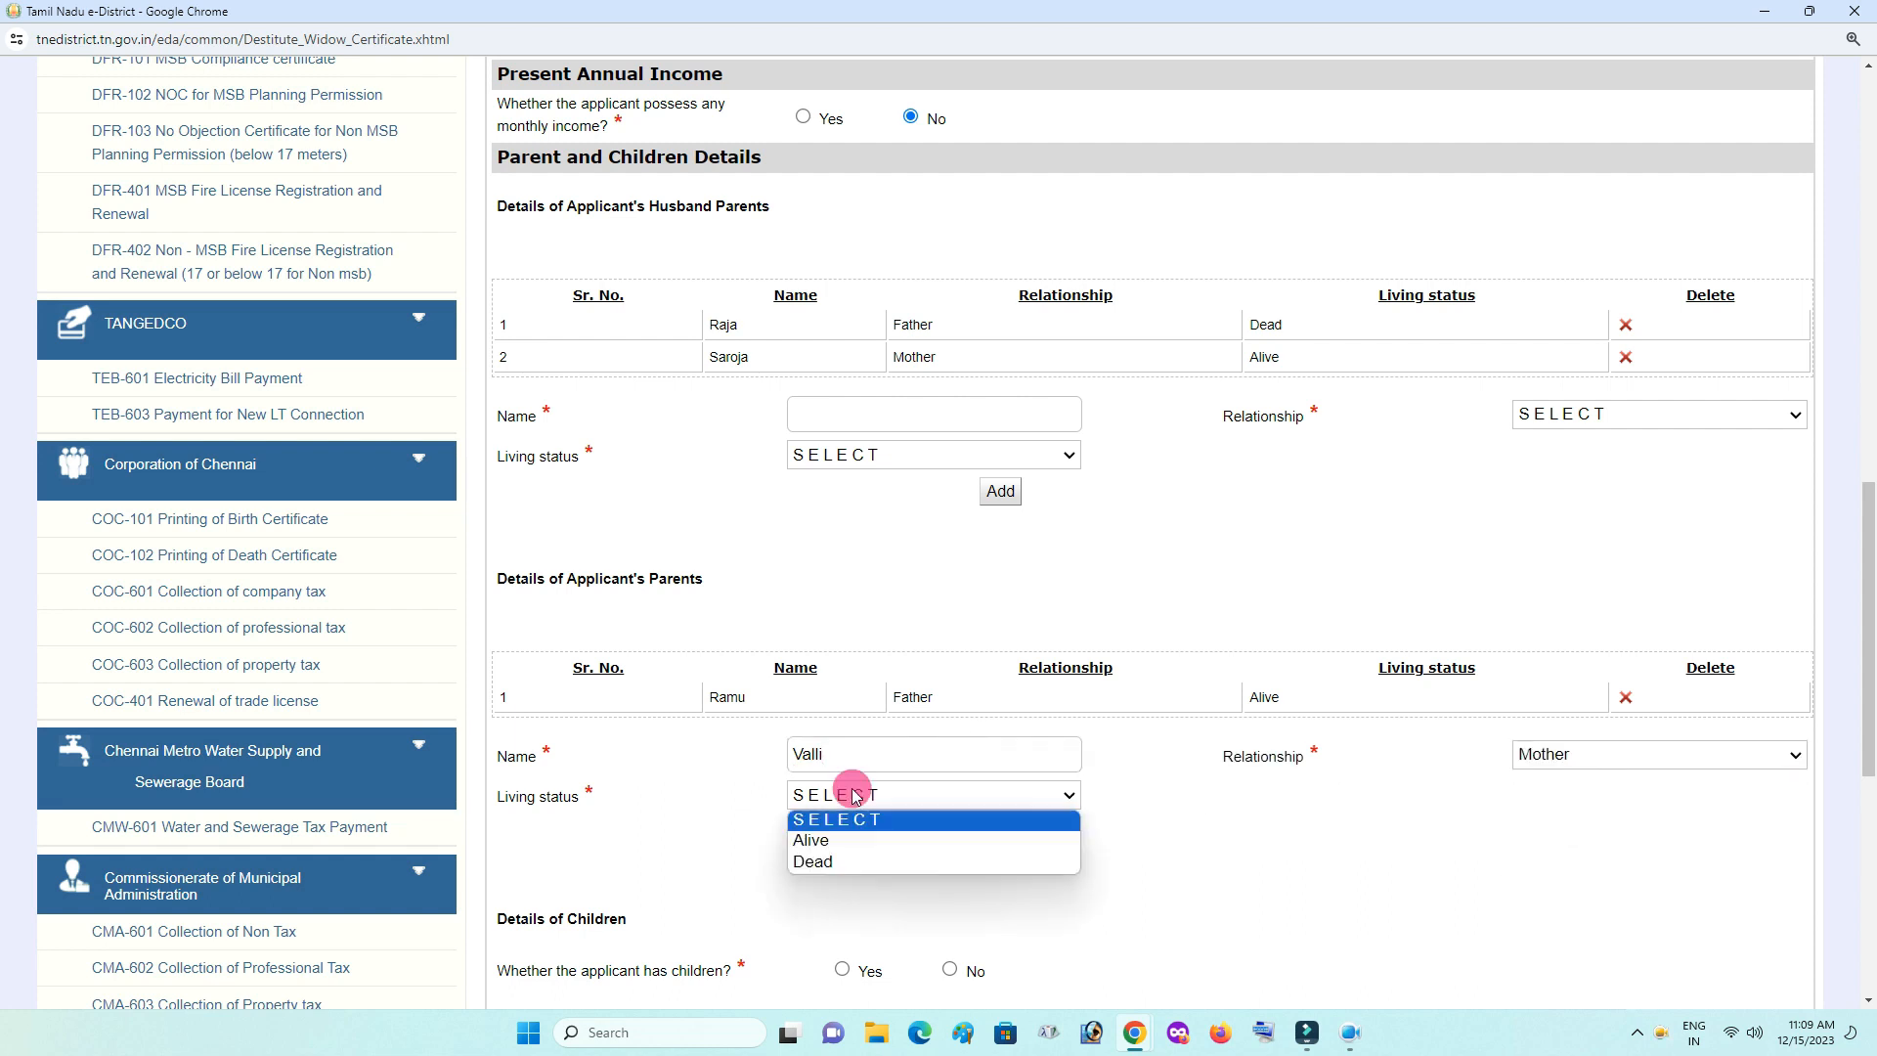
click(857, 840)
click(1002, 832)
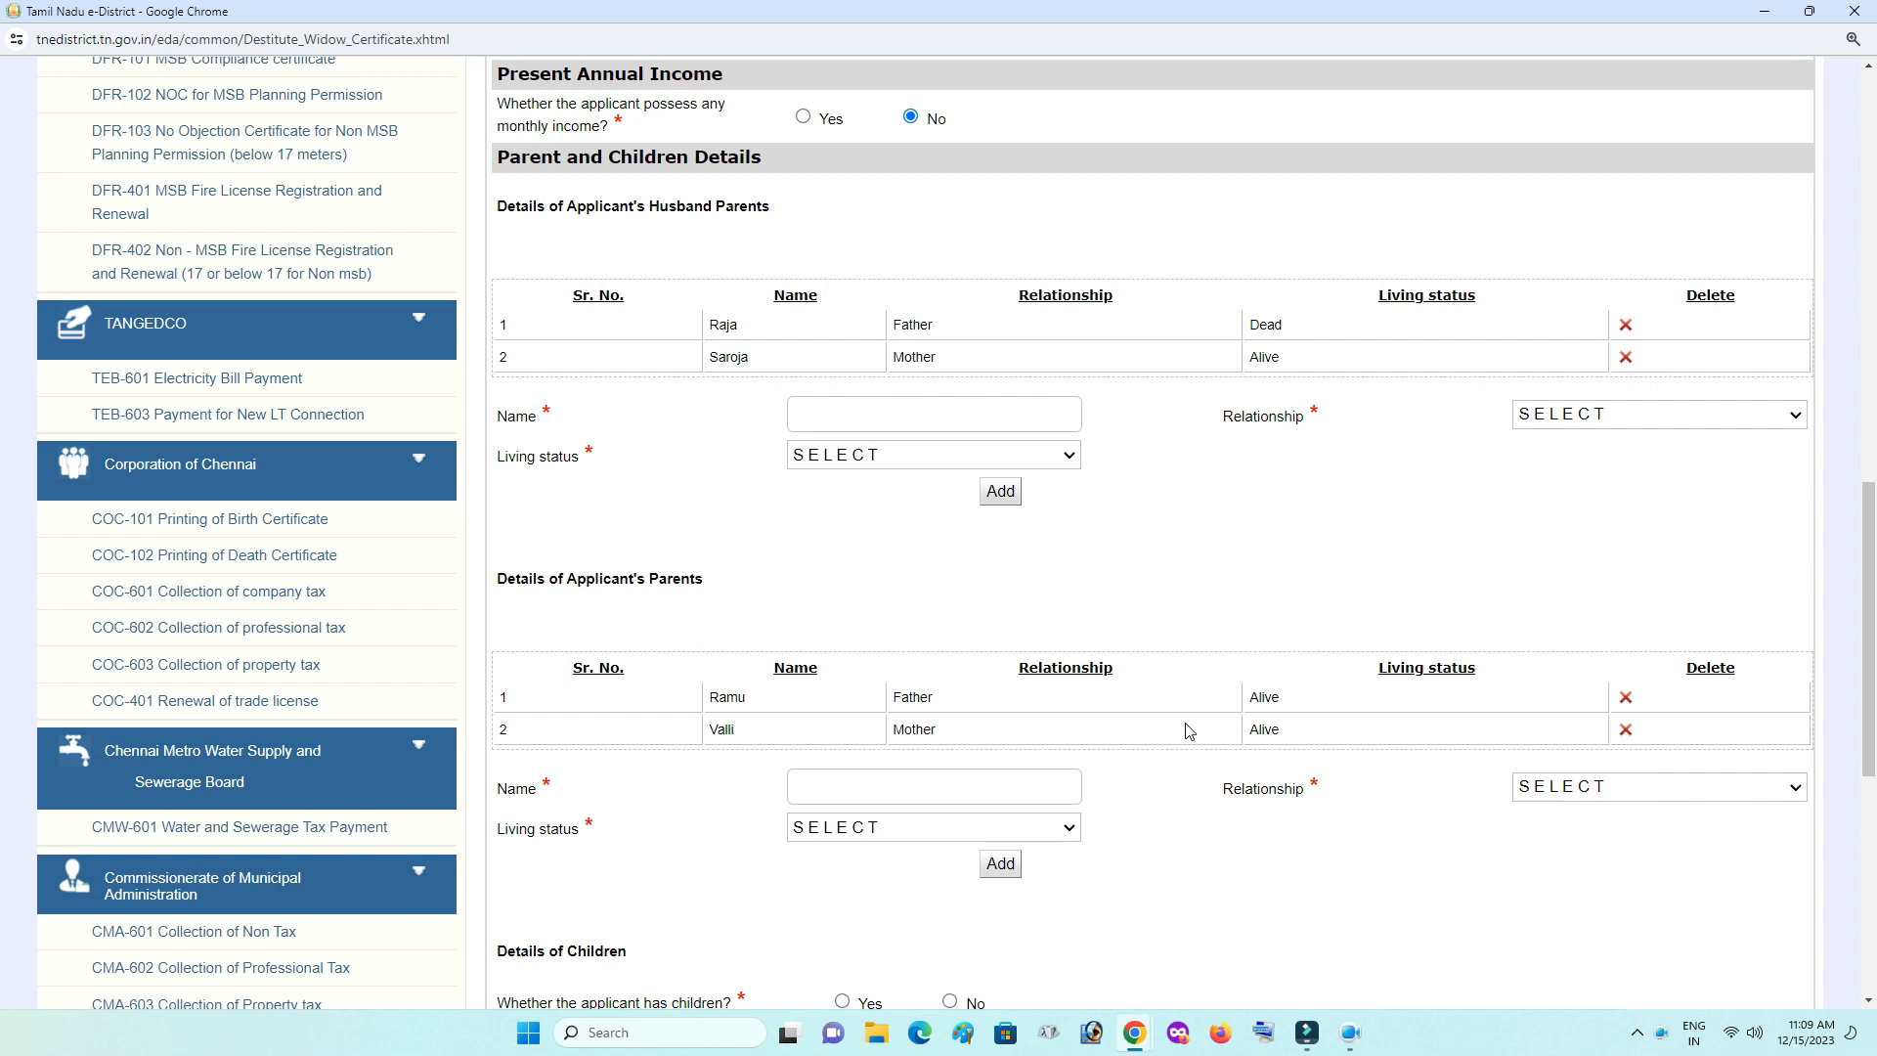
drag(1872, 554, 1868, 809)
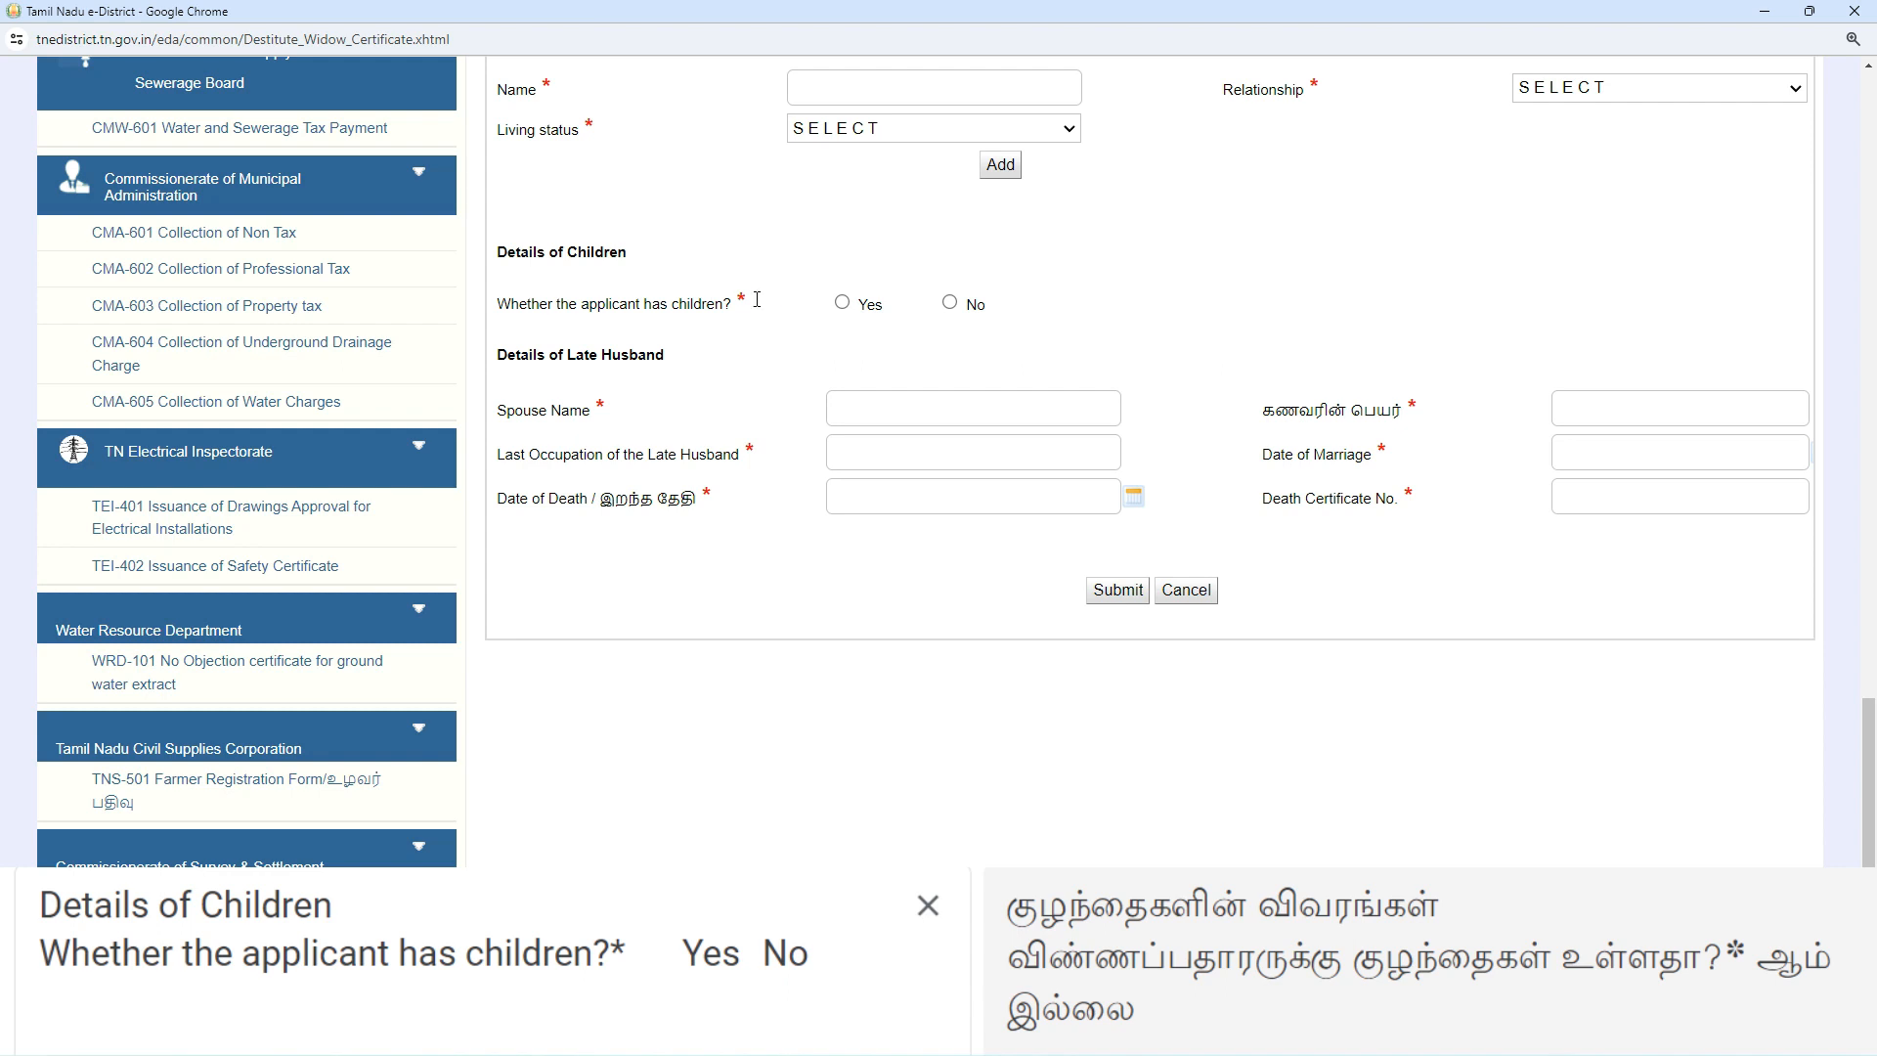
- Answer Yes for children and add the first child, age 15, as Son, Male
click(843, 304)
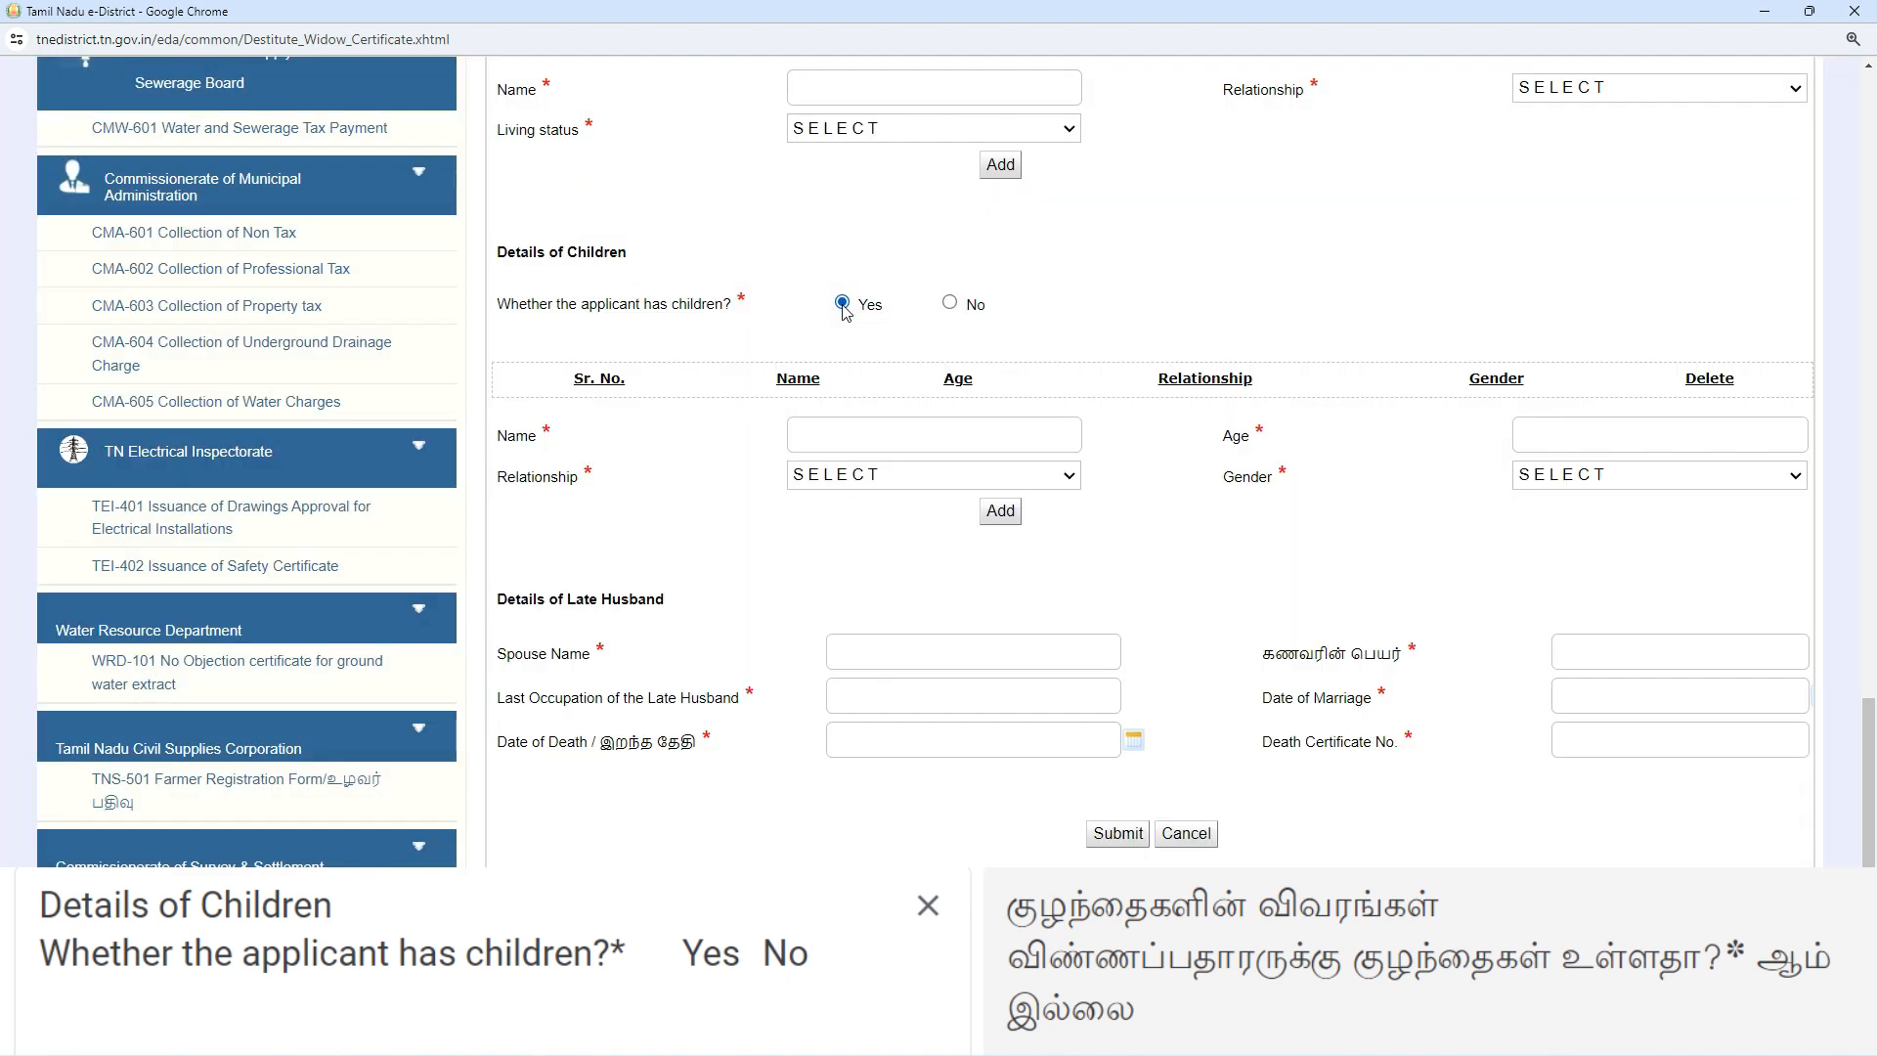
click(870, 436)
text(Siva)
click(1550, 428)
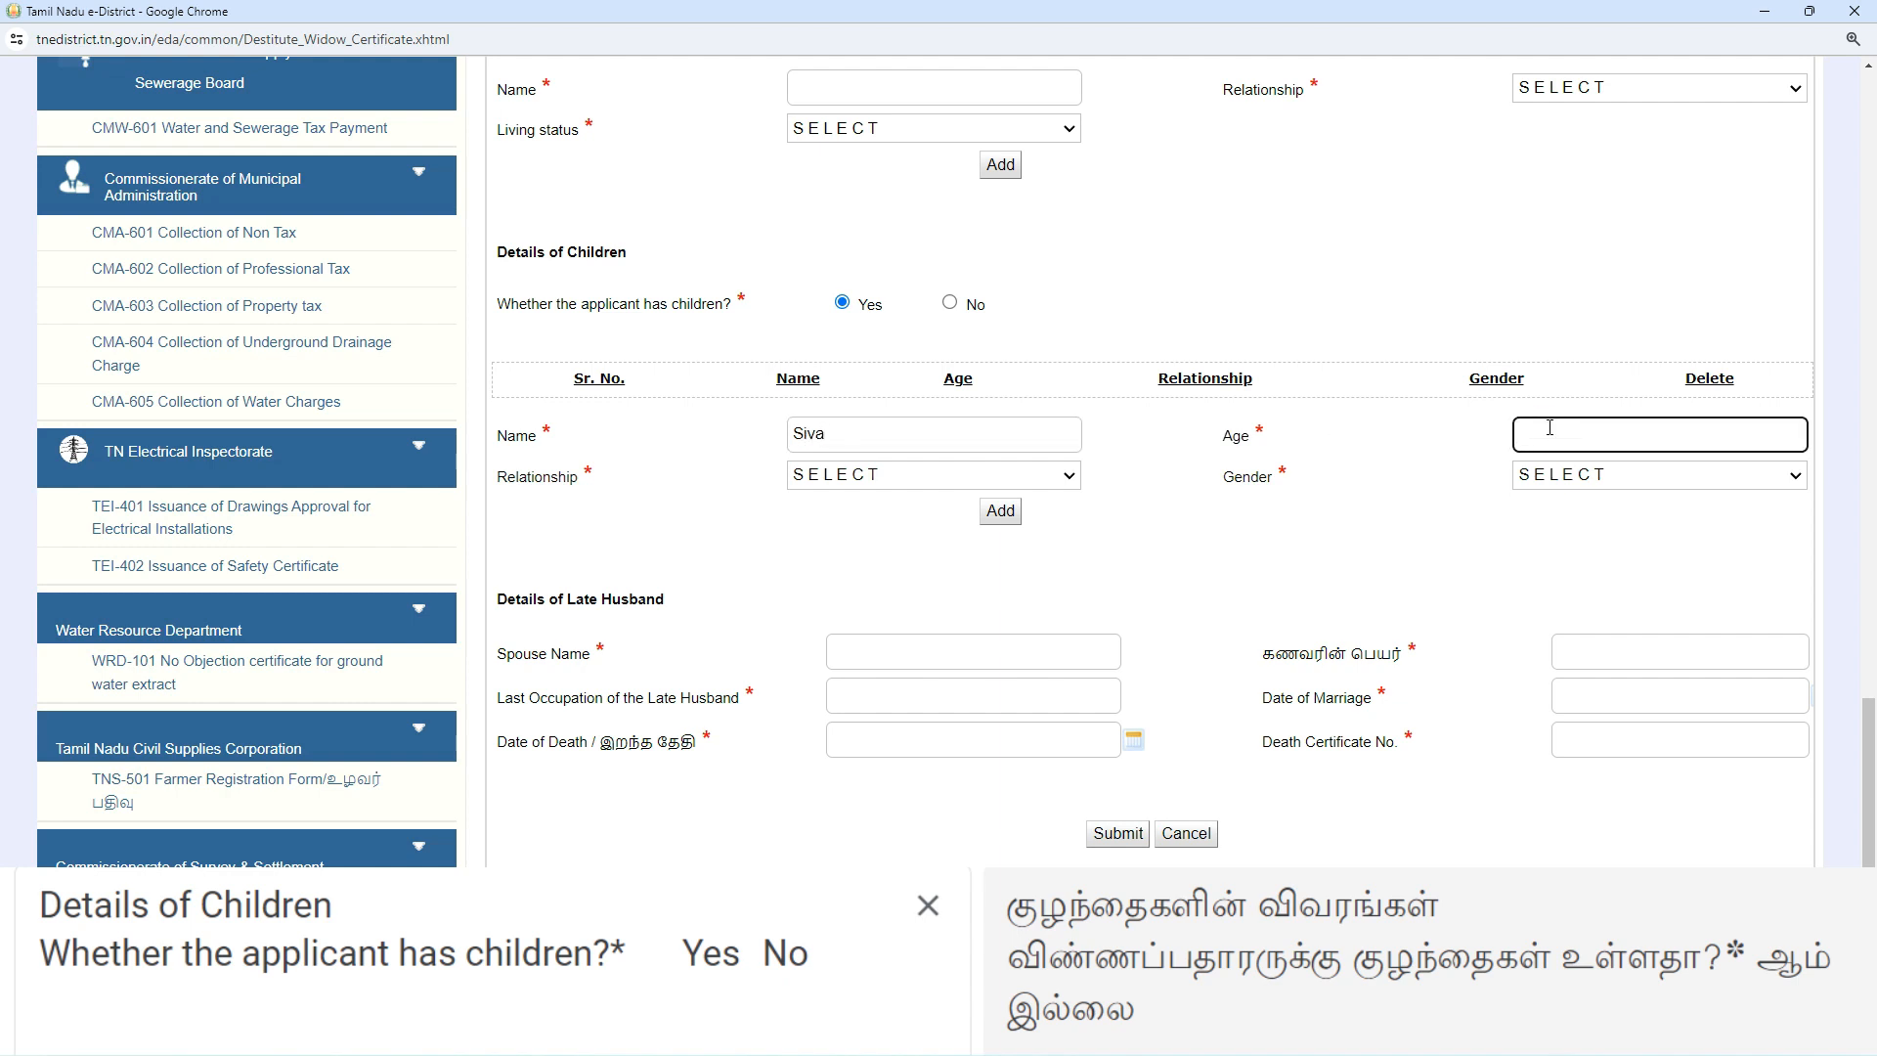
text(15)
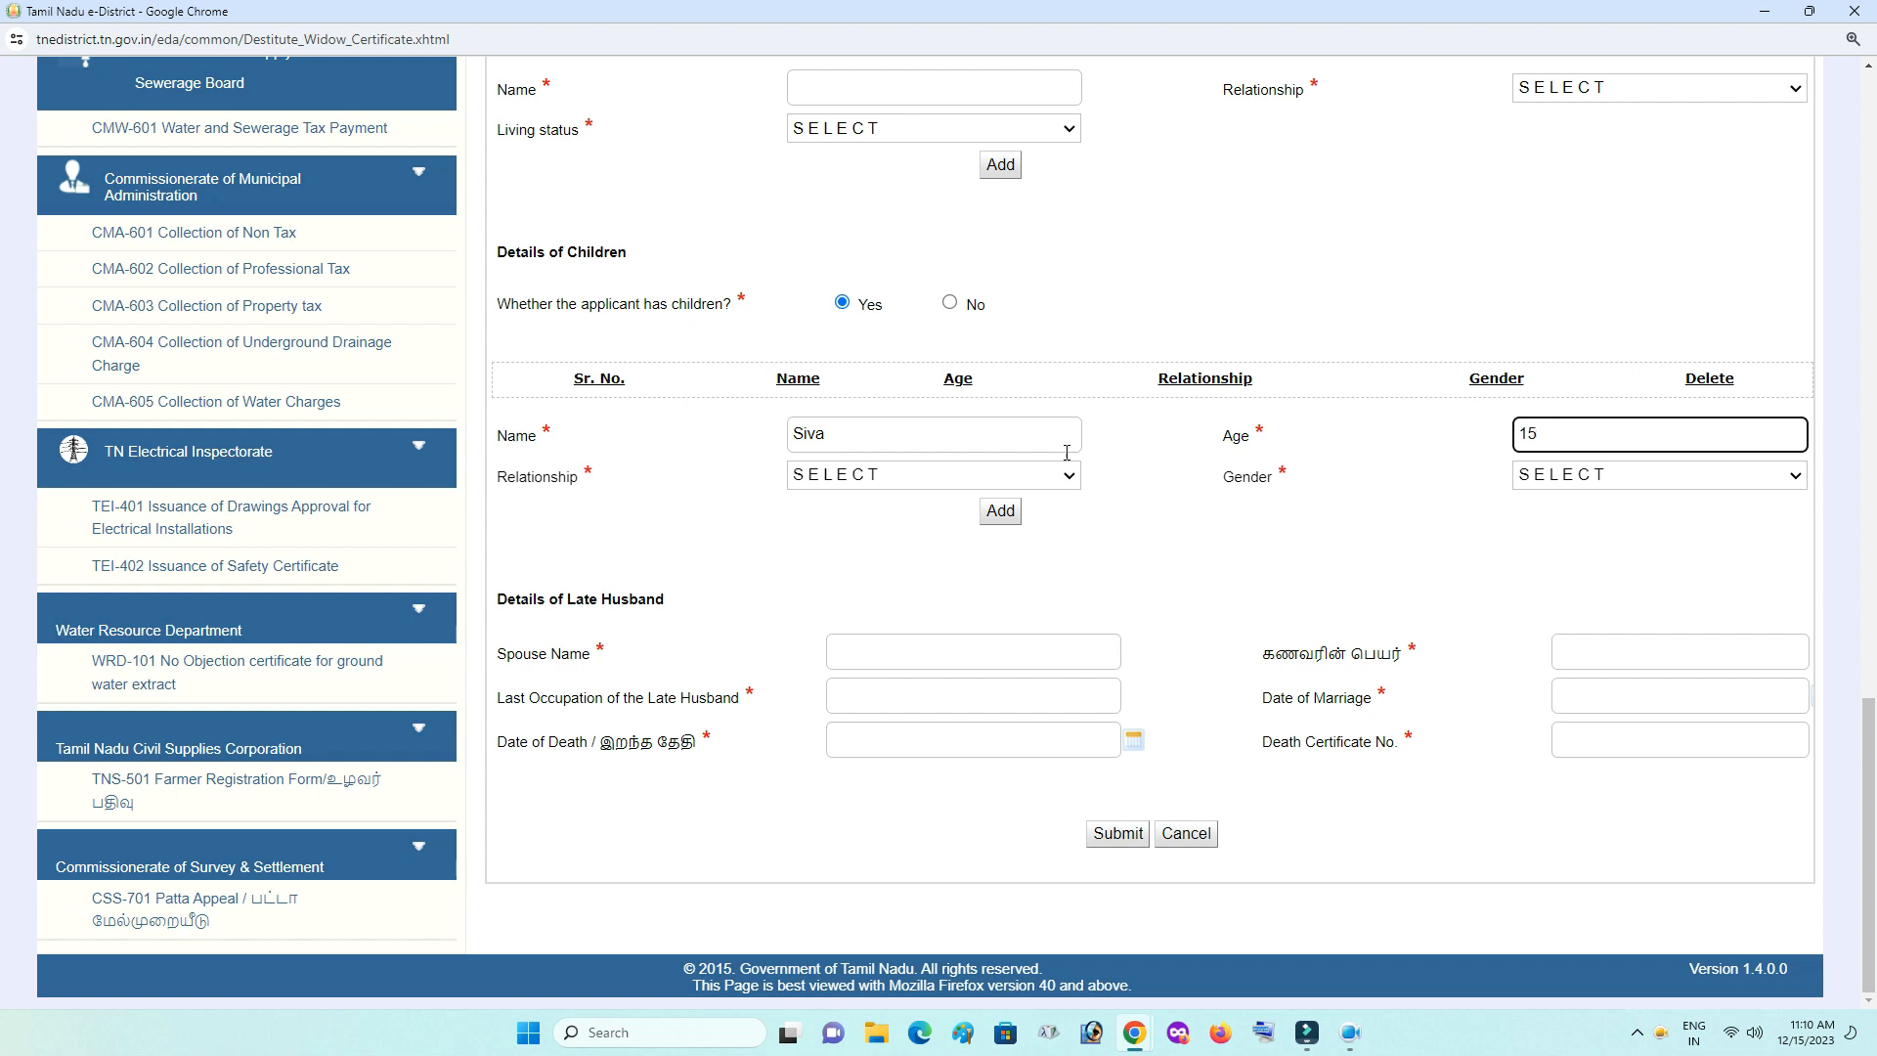
click(942, 476)
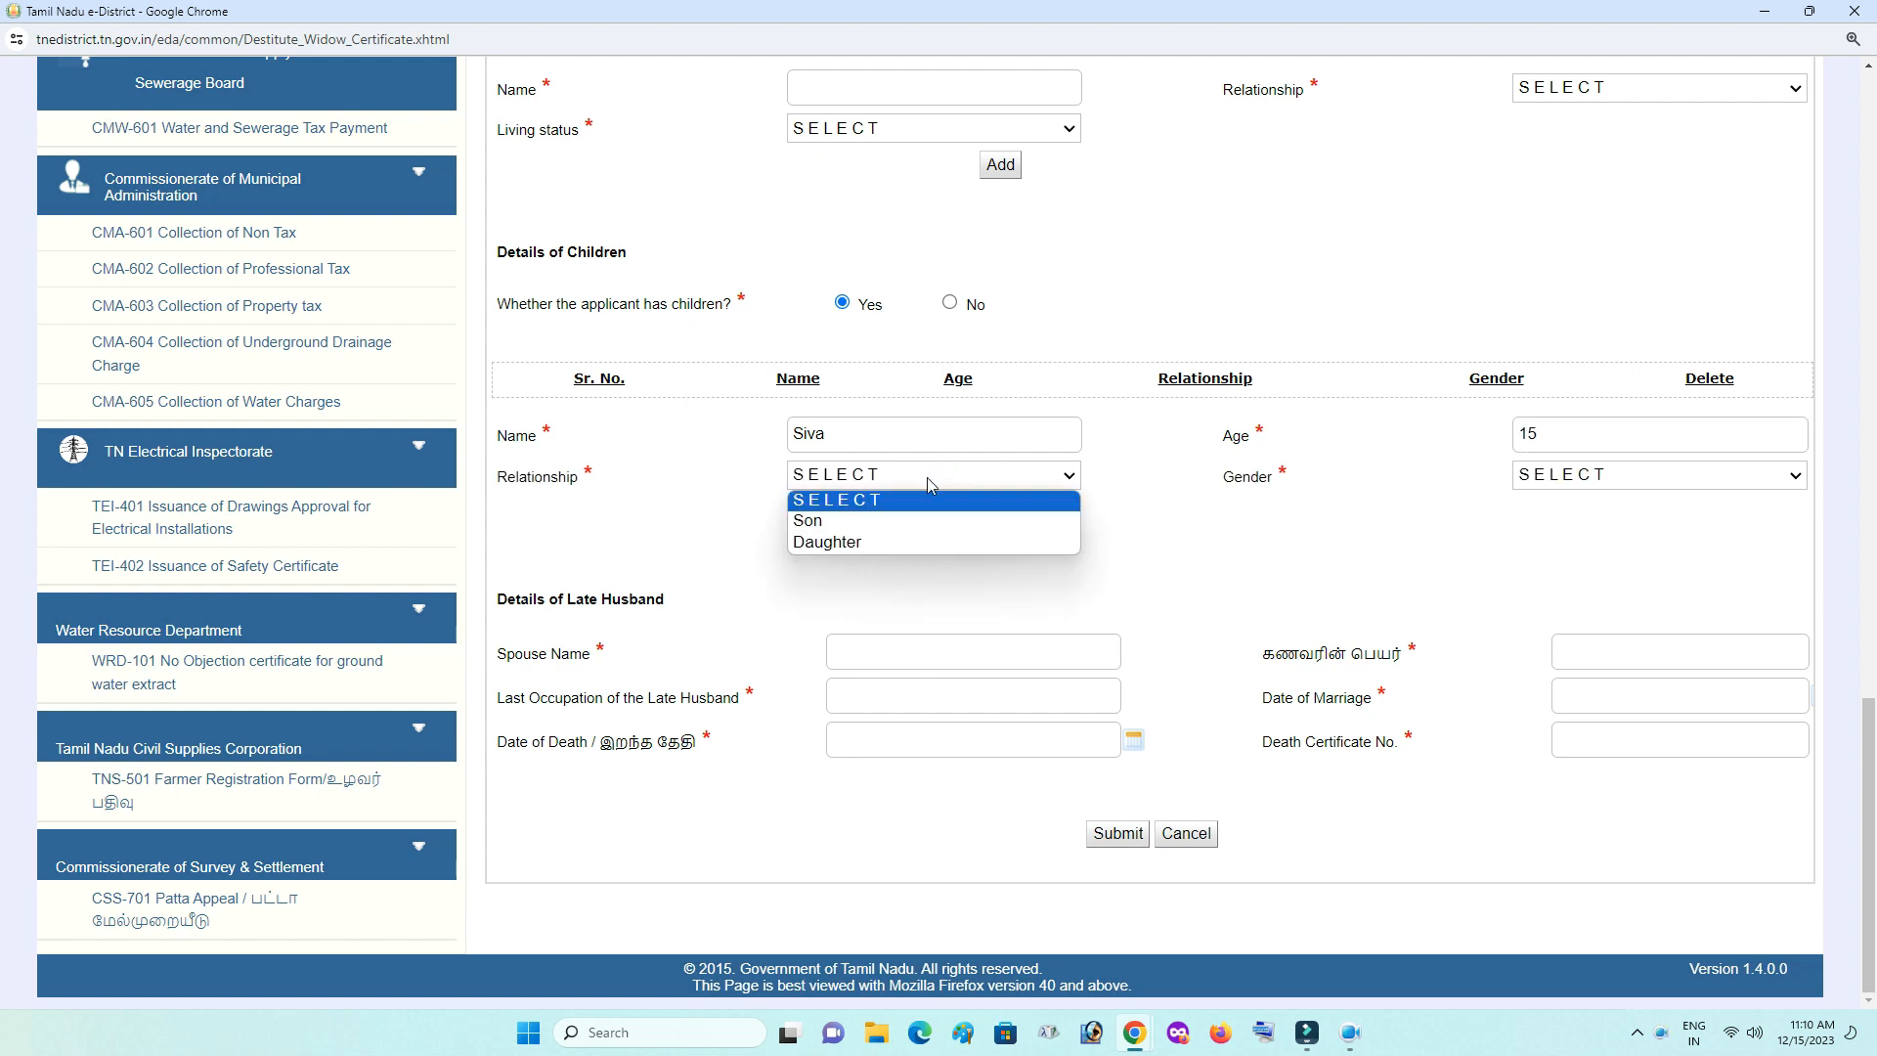
click(888, 525)
click(1648, 477)
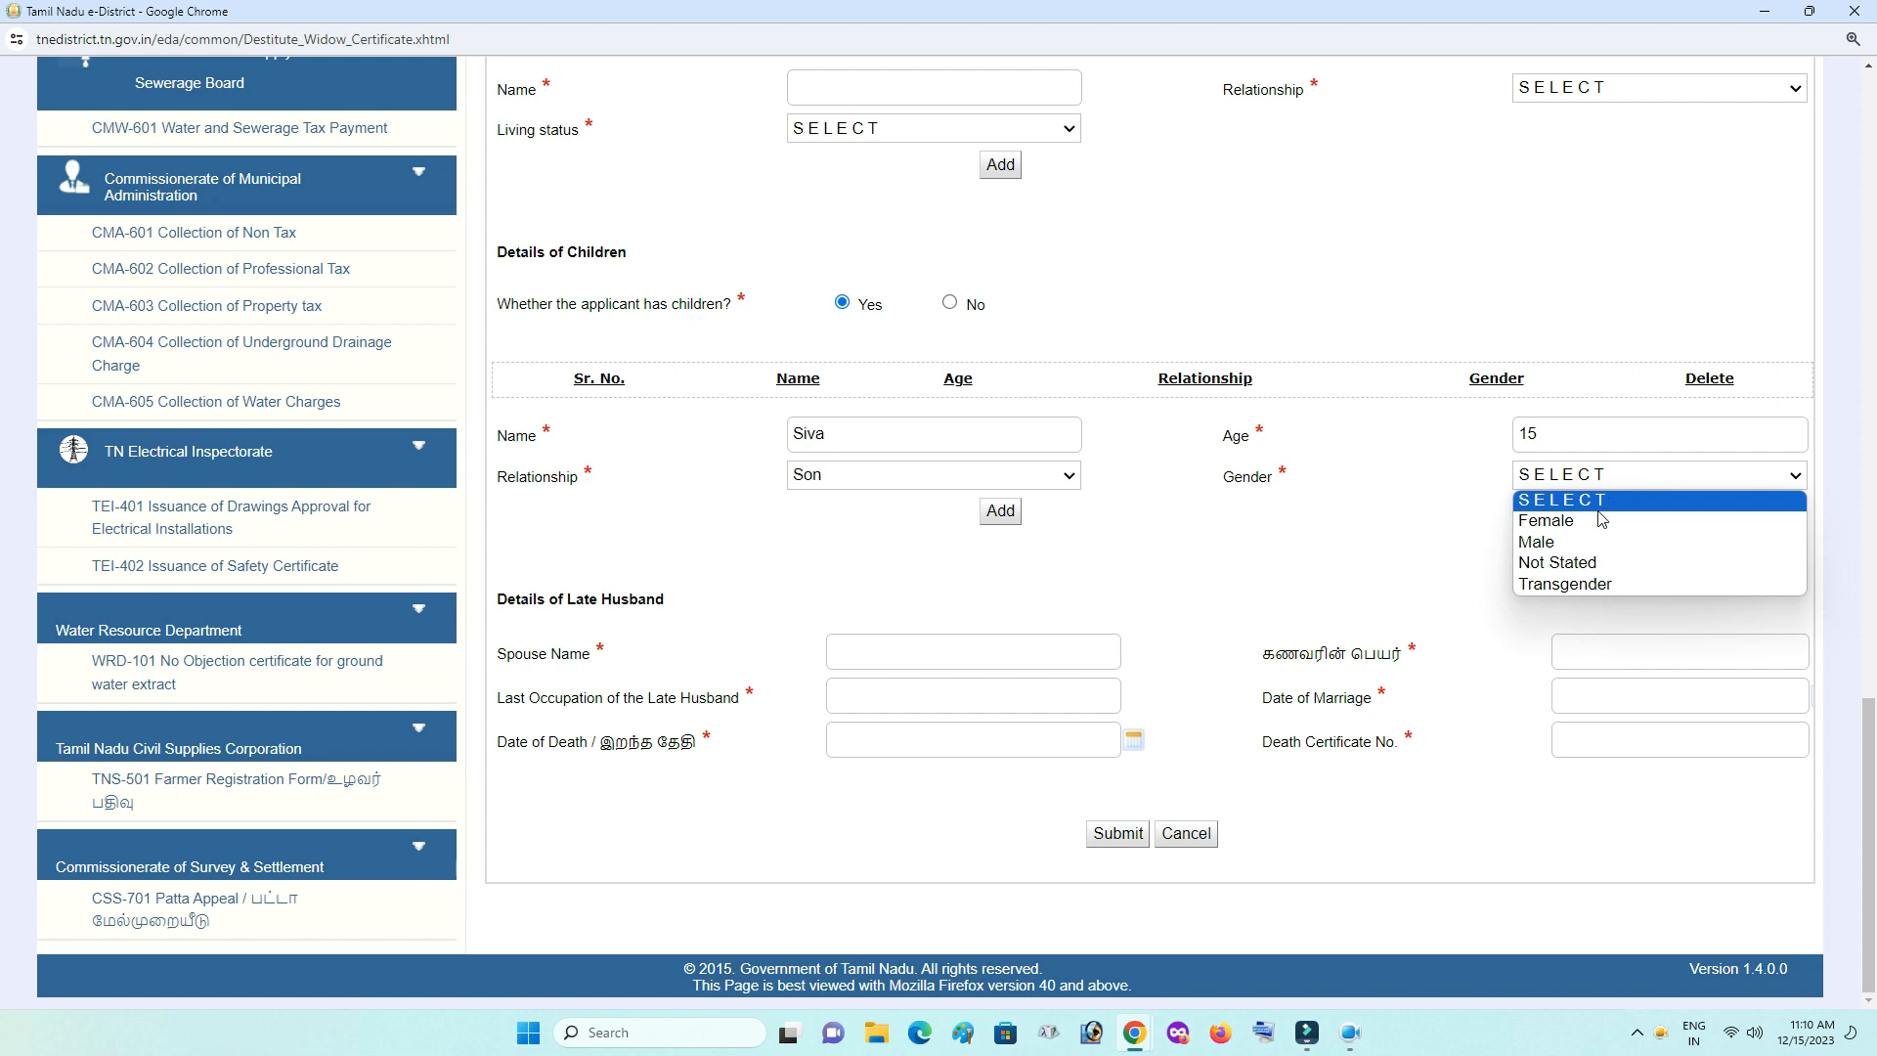
click(1583, 542)
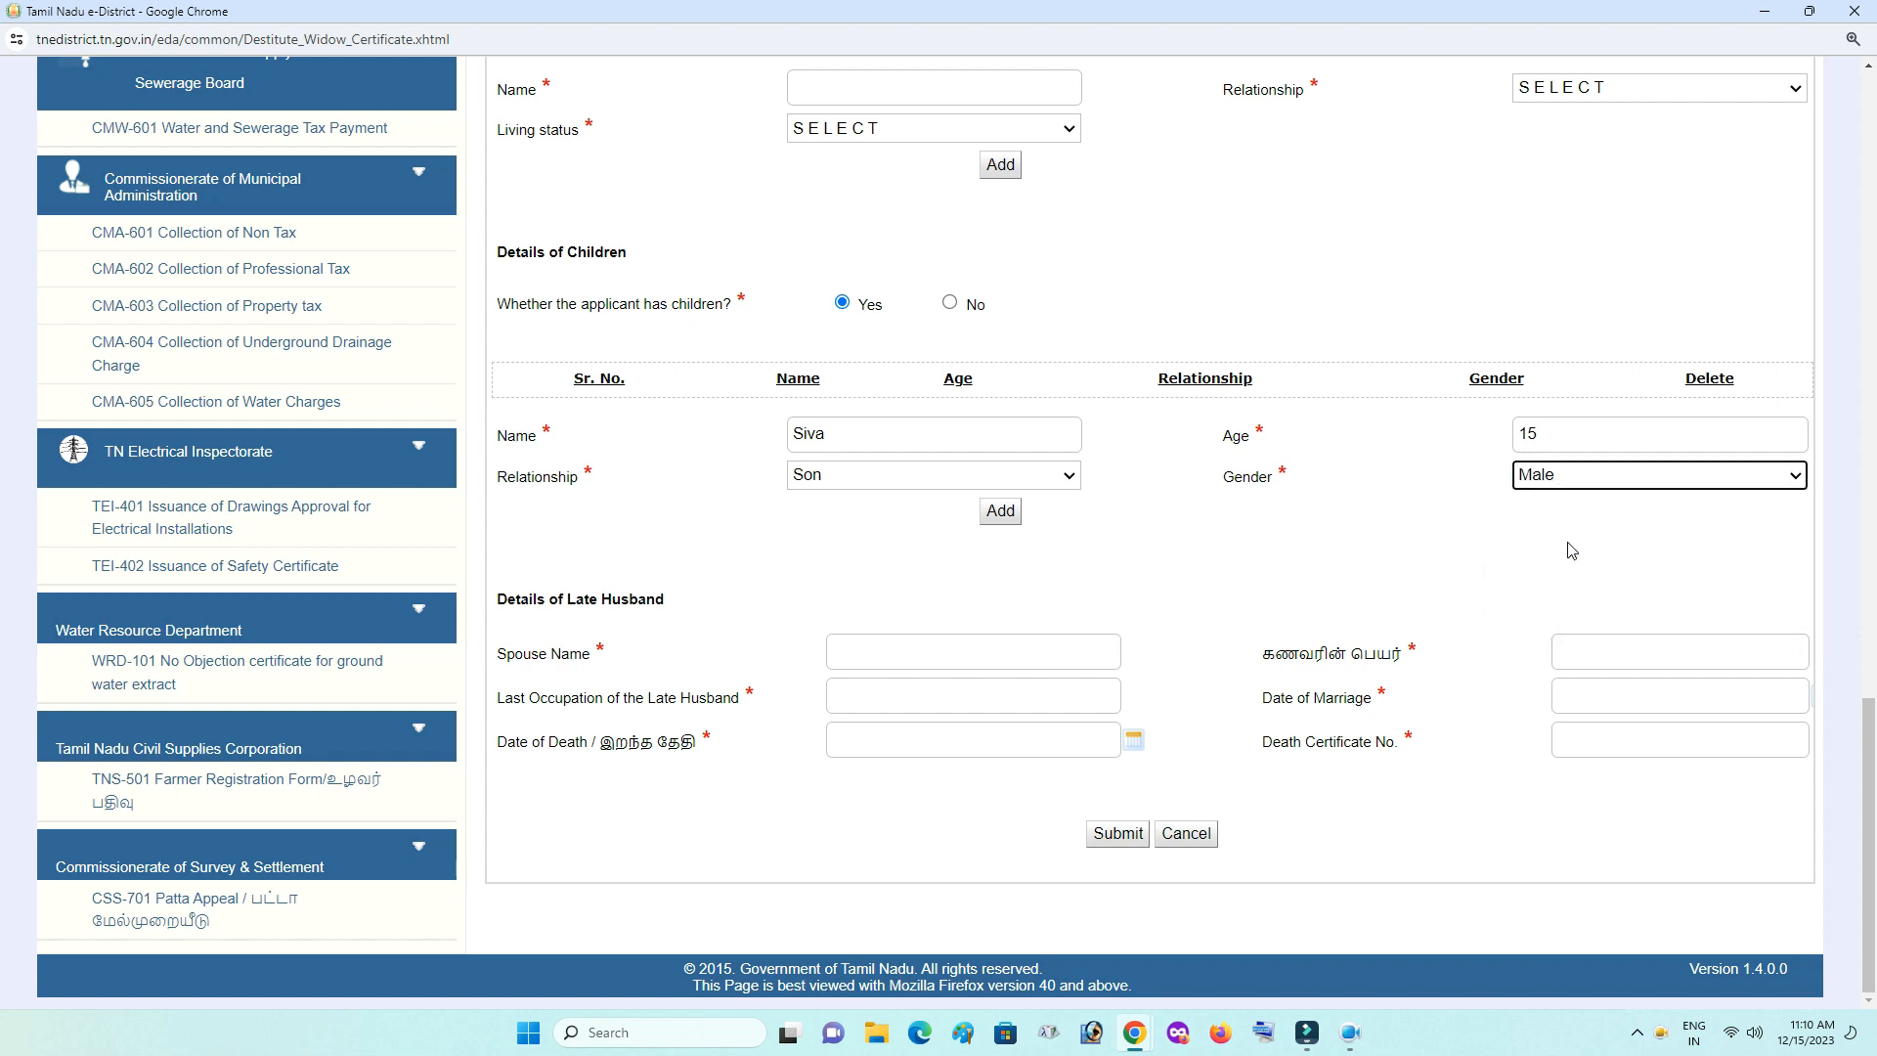
click(1000, 511)
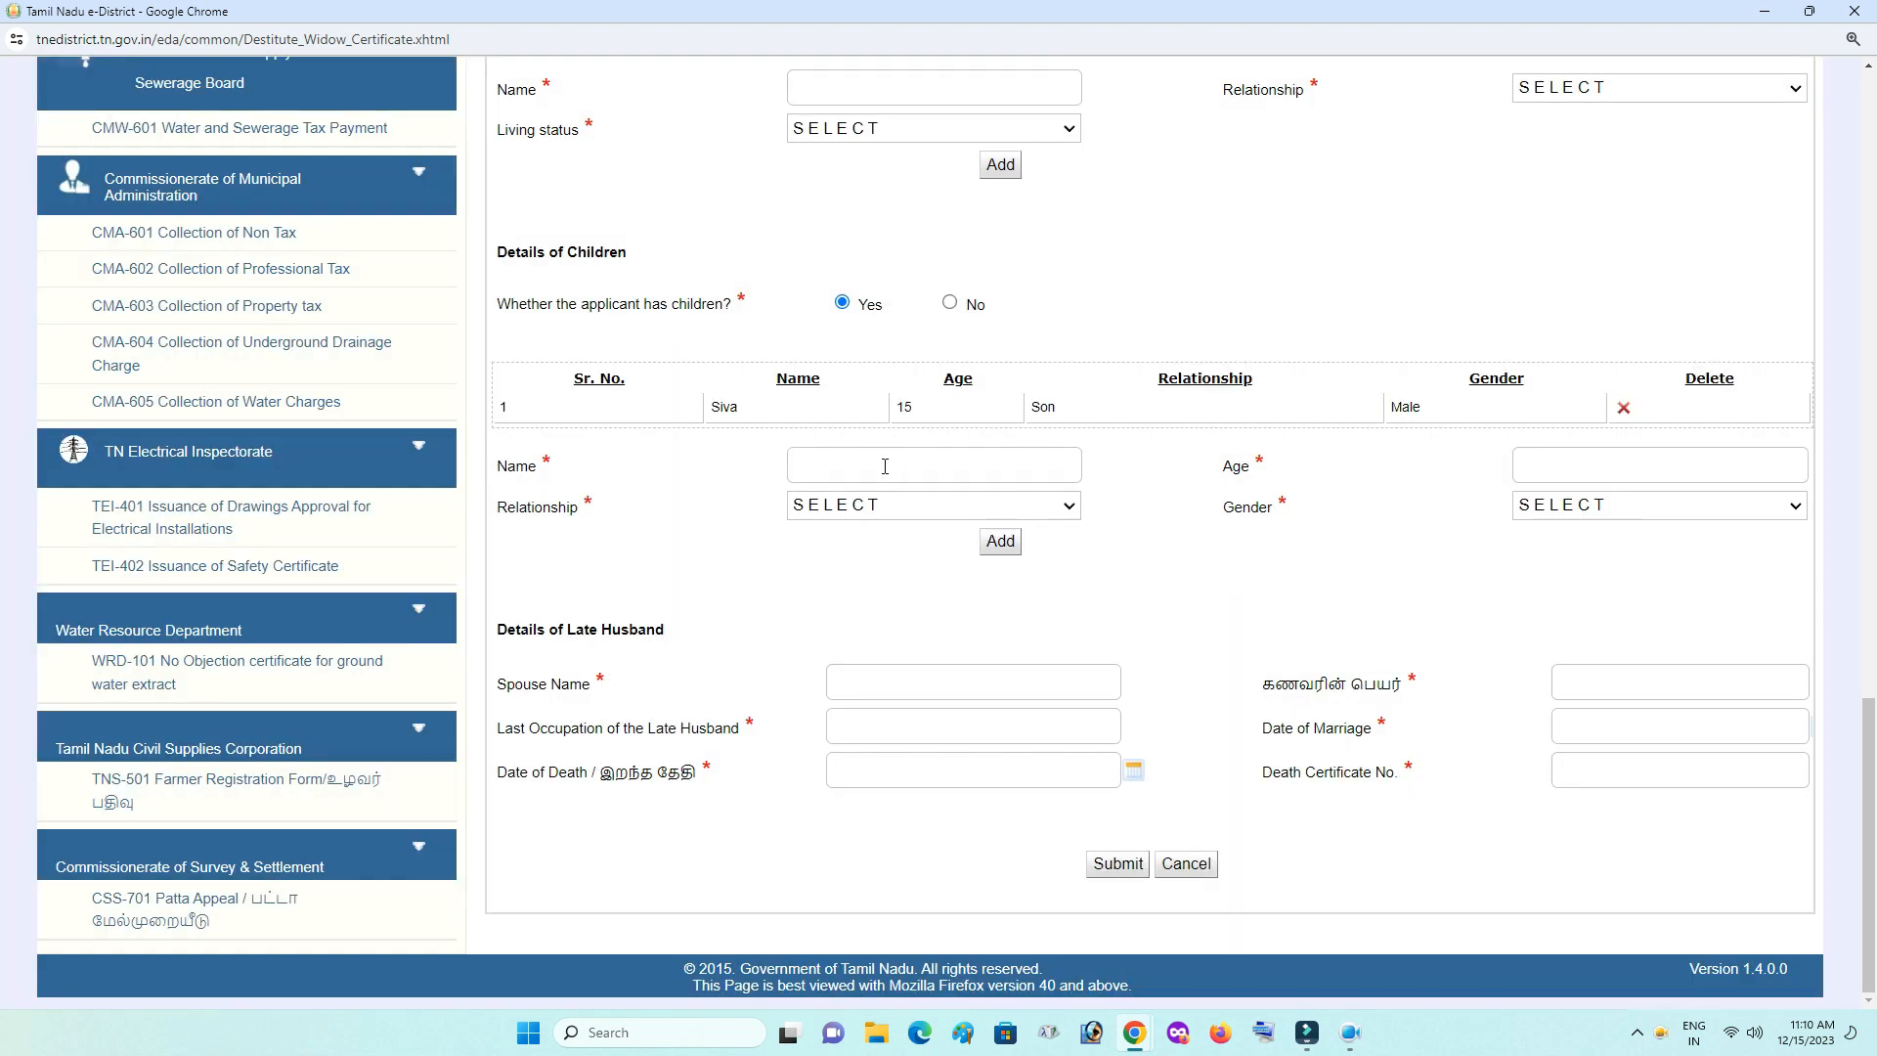
- Add the second child, age 13, as Daughter, Female, to the children table
click(885, 466)
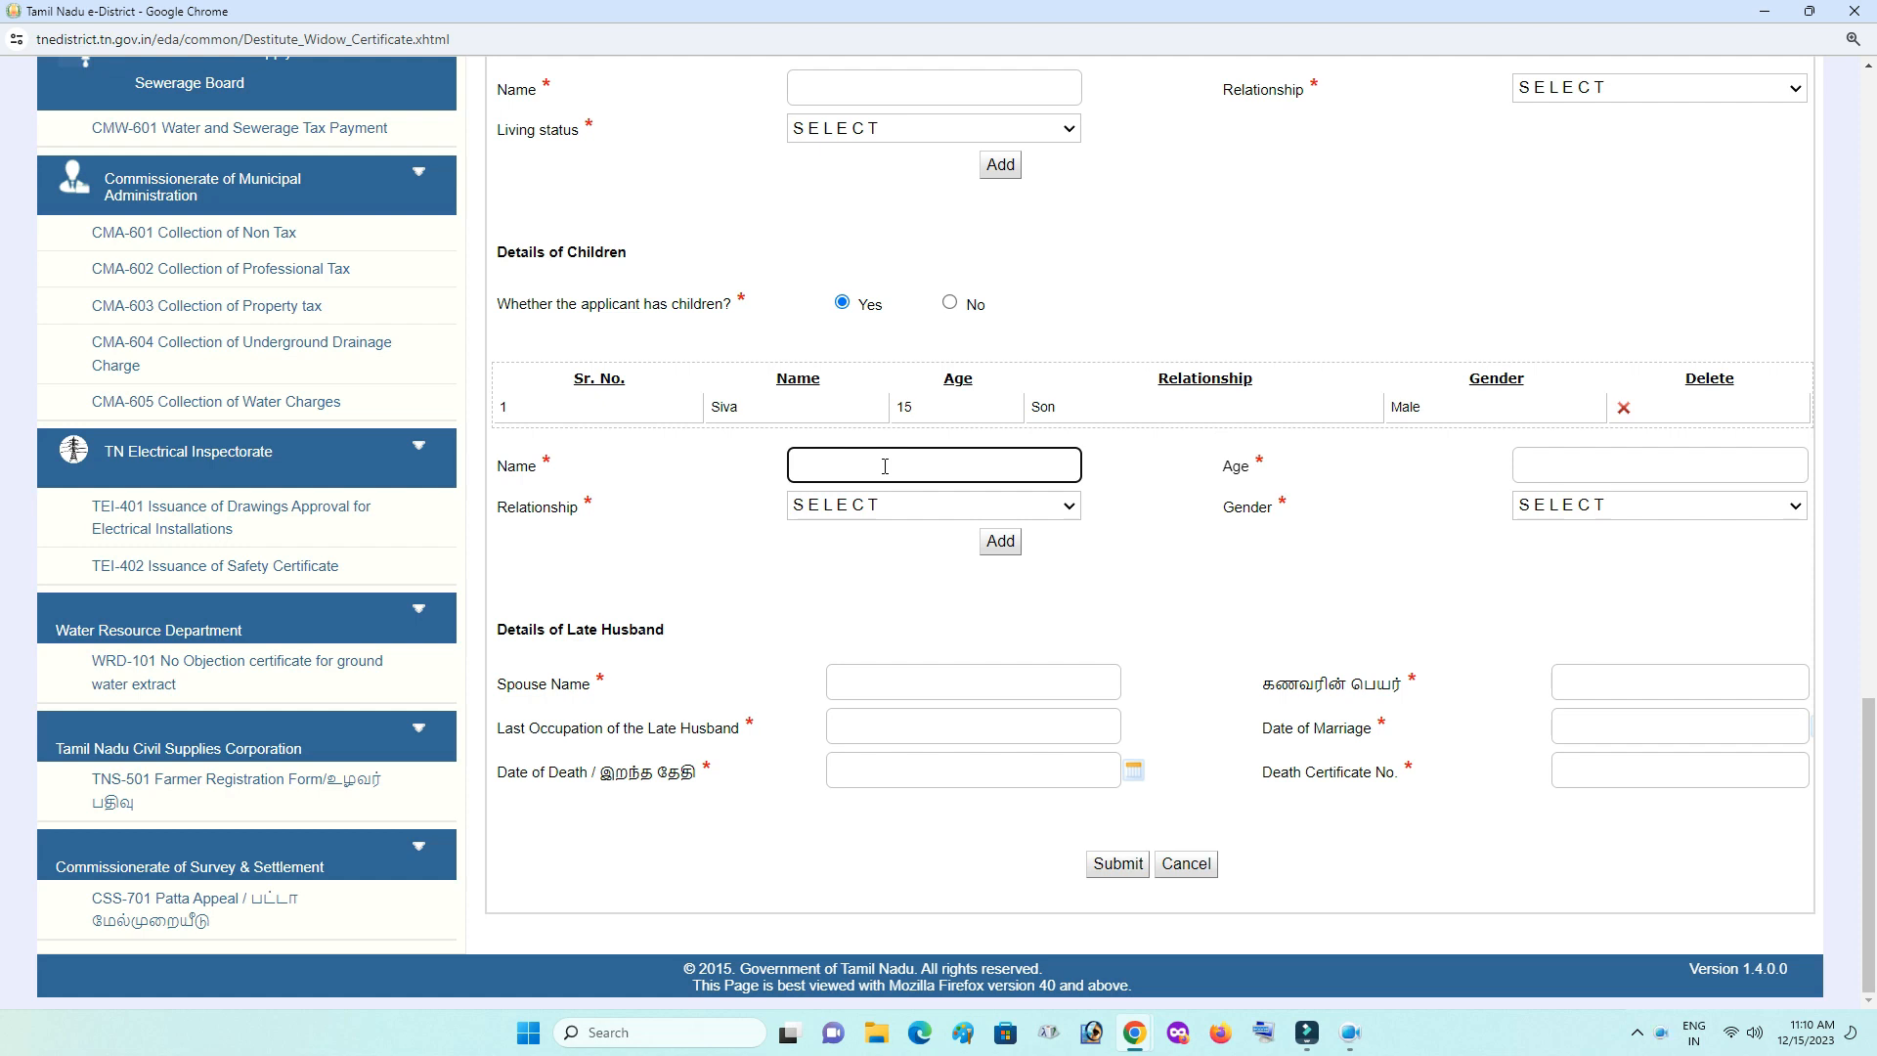
text(Selvi)
click(1556, 465)
text(13)
click(1009, 504)
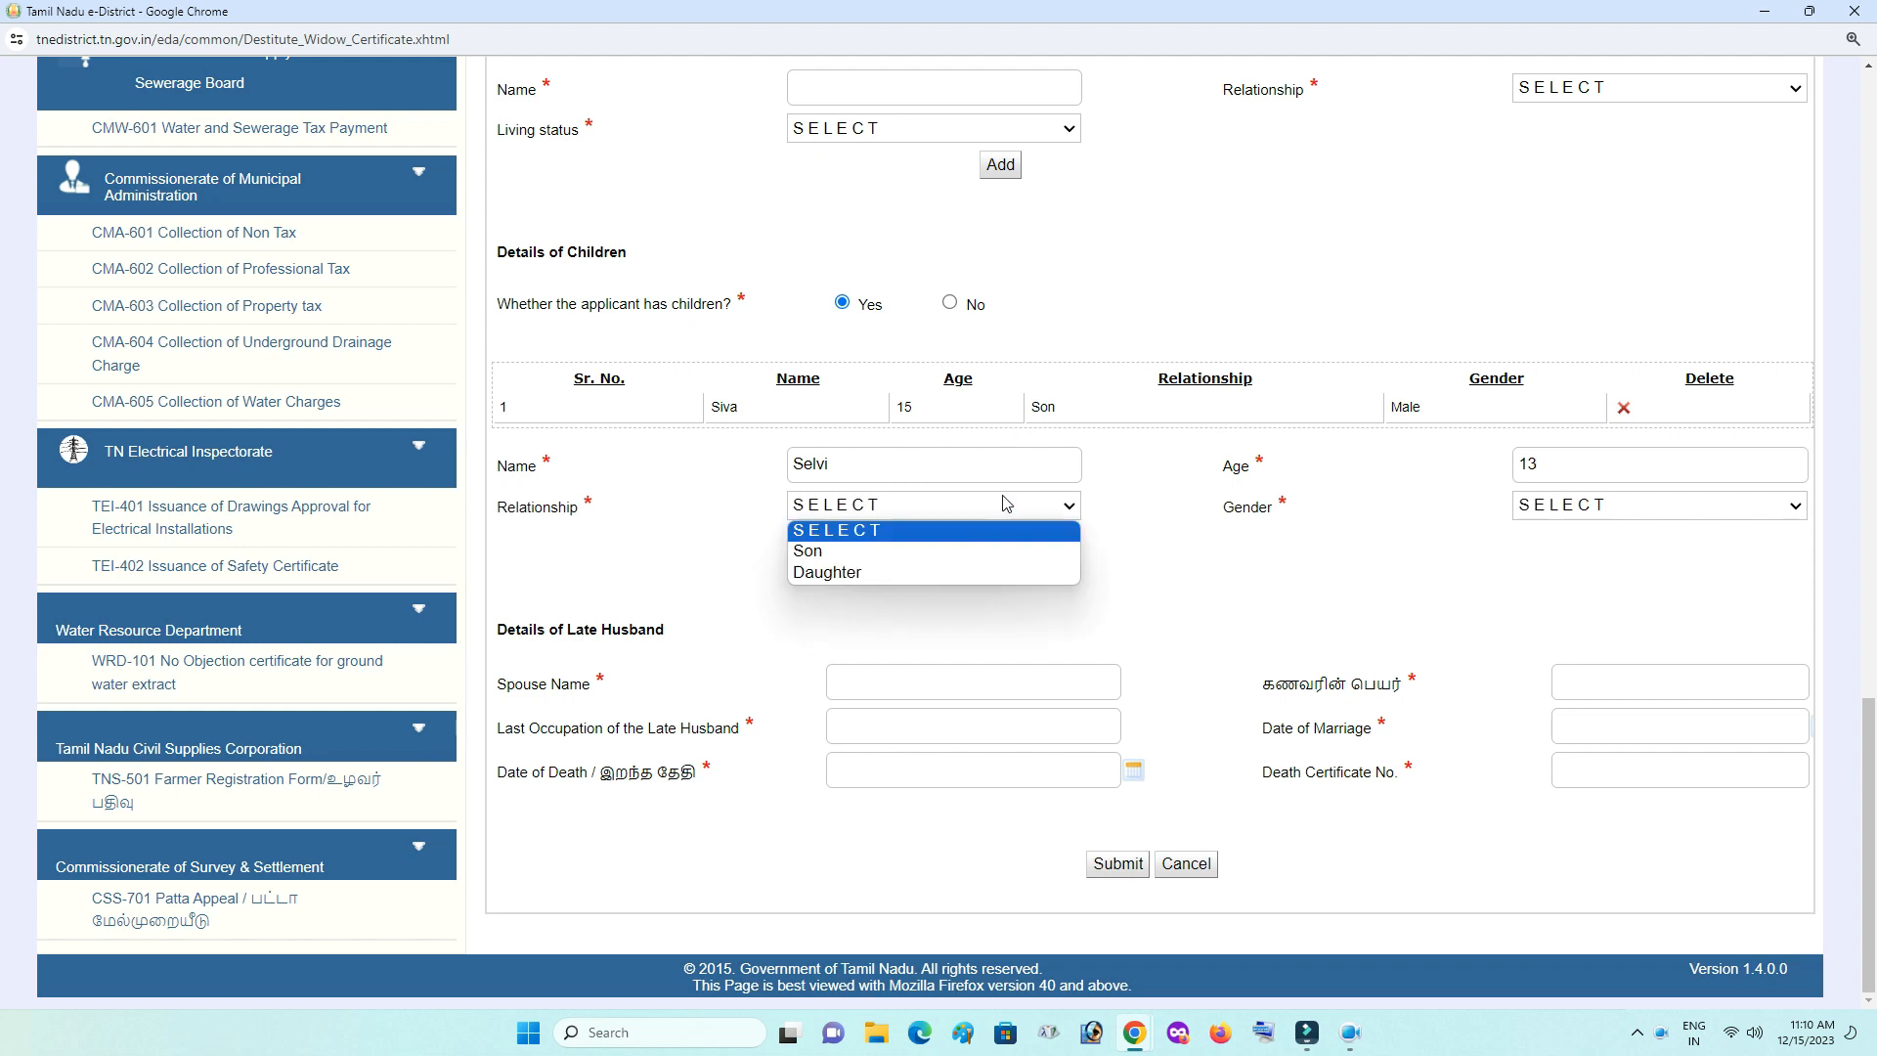
click(860, 572)
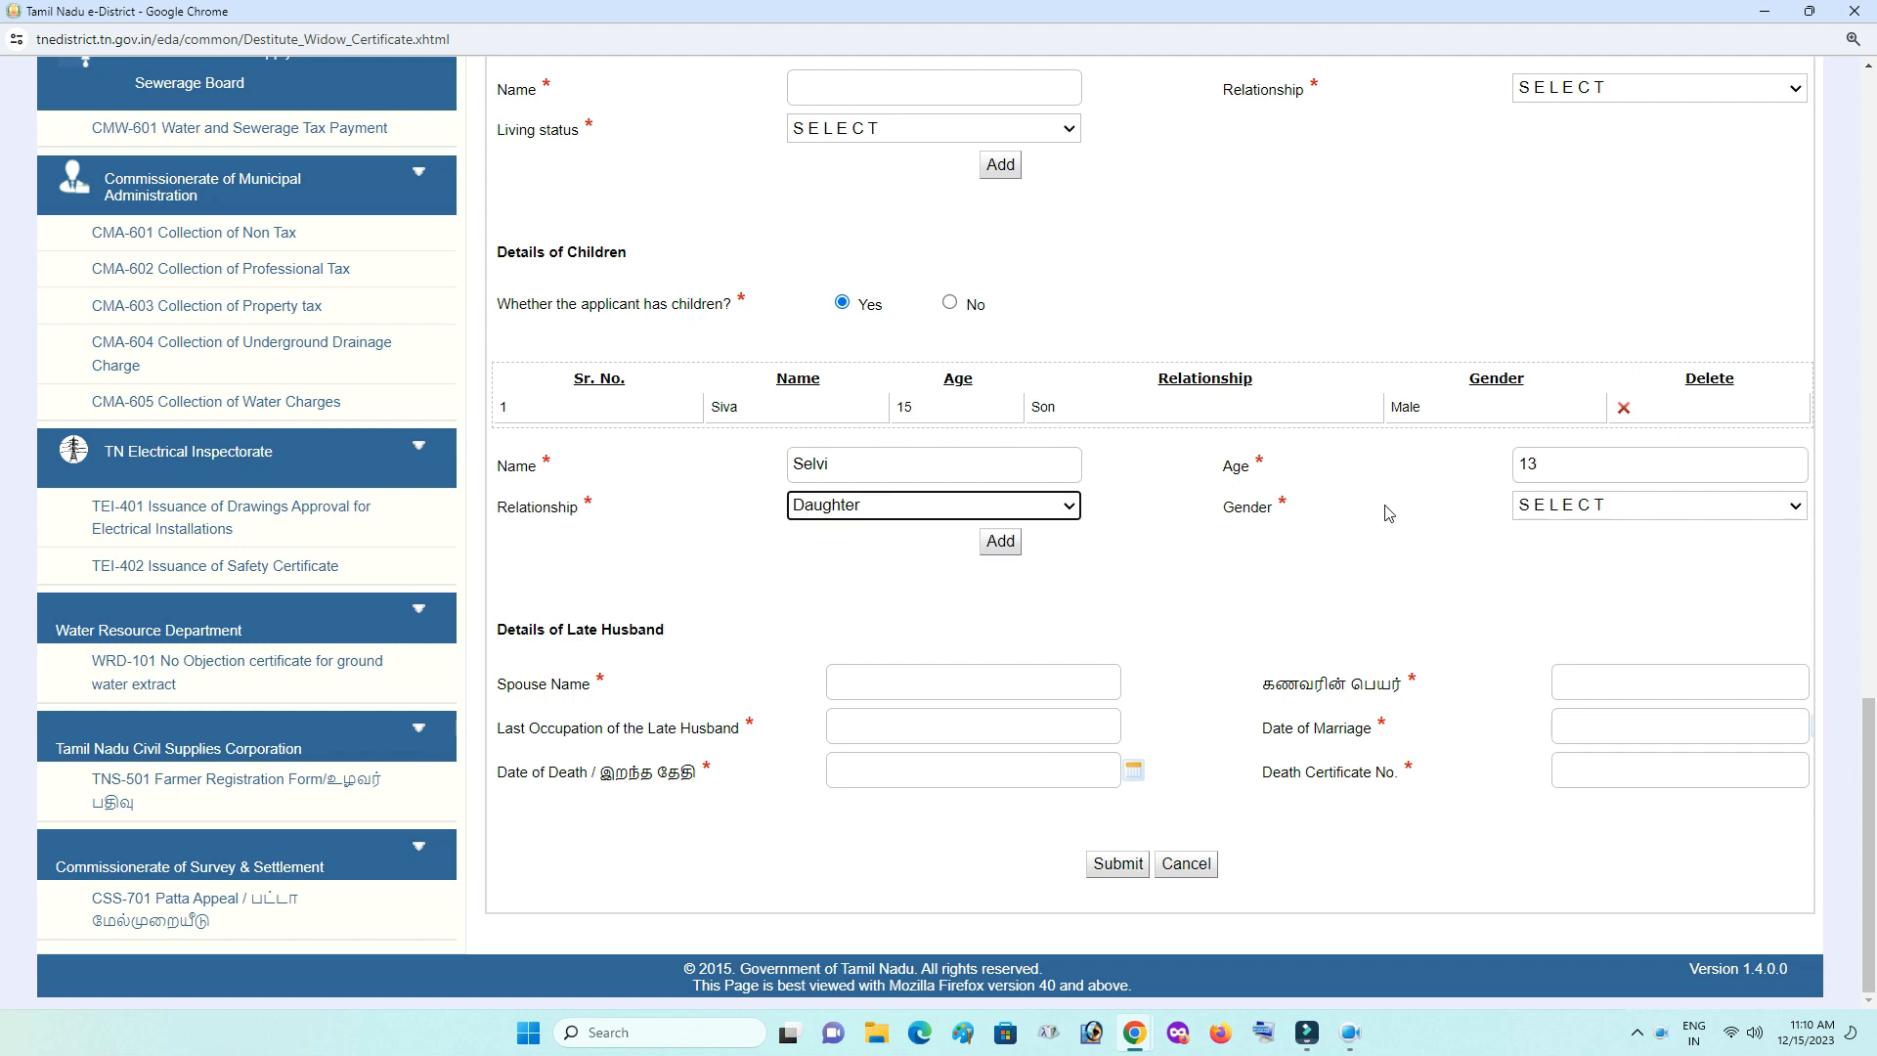
click(1574, 505)
click(1578, 551)
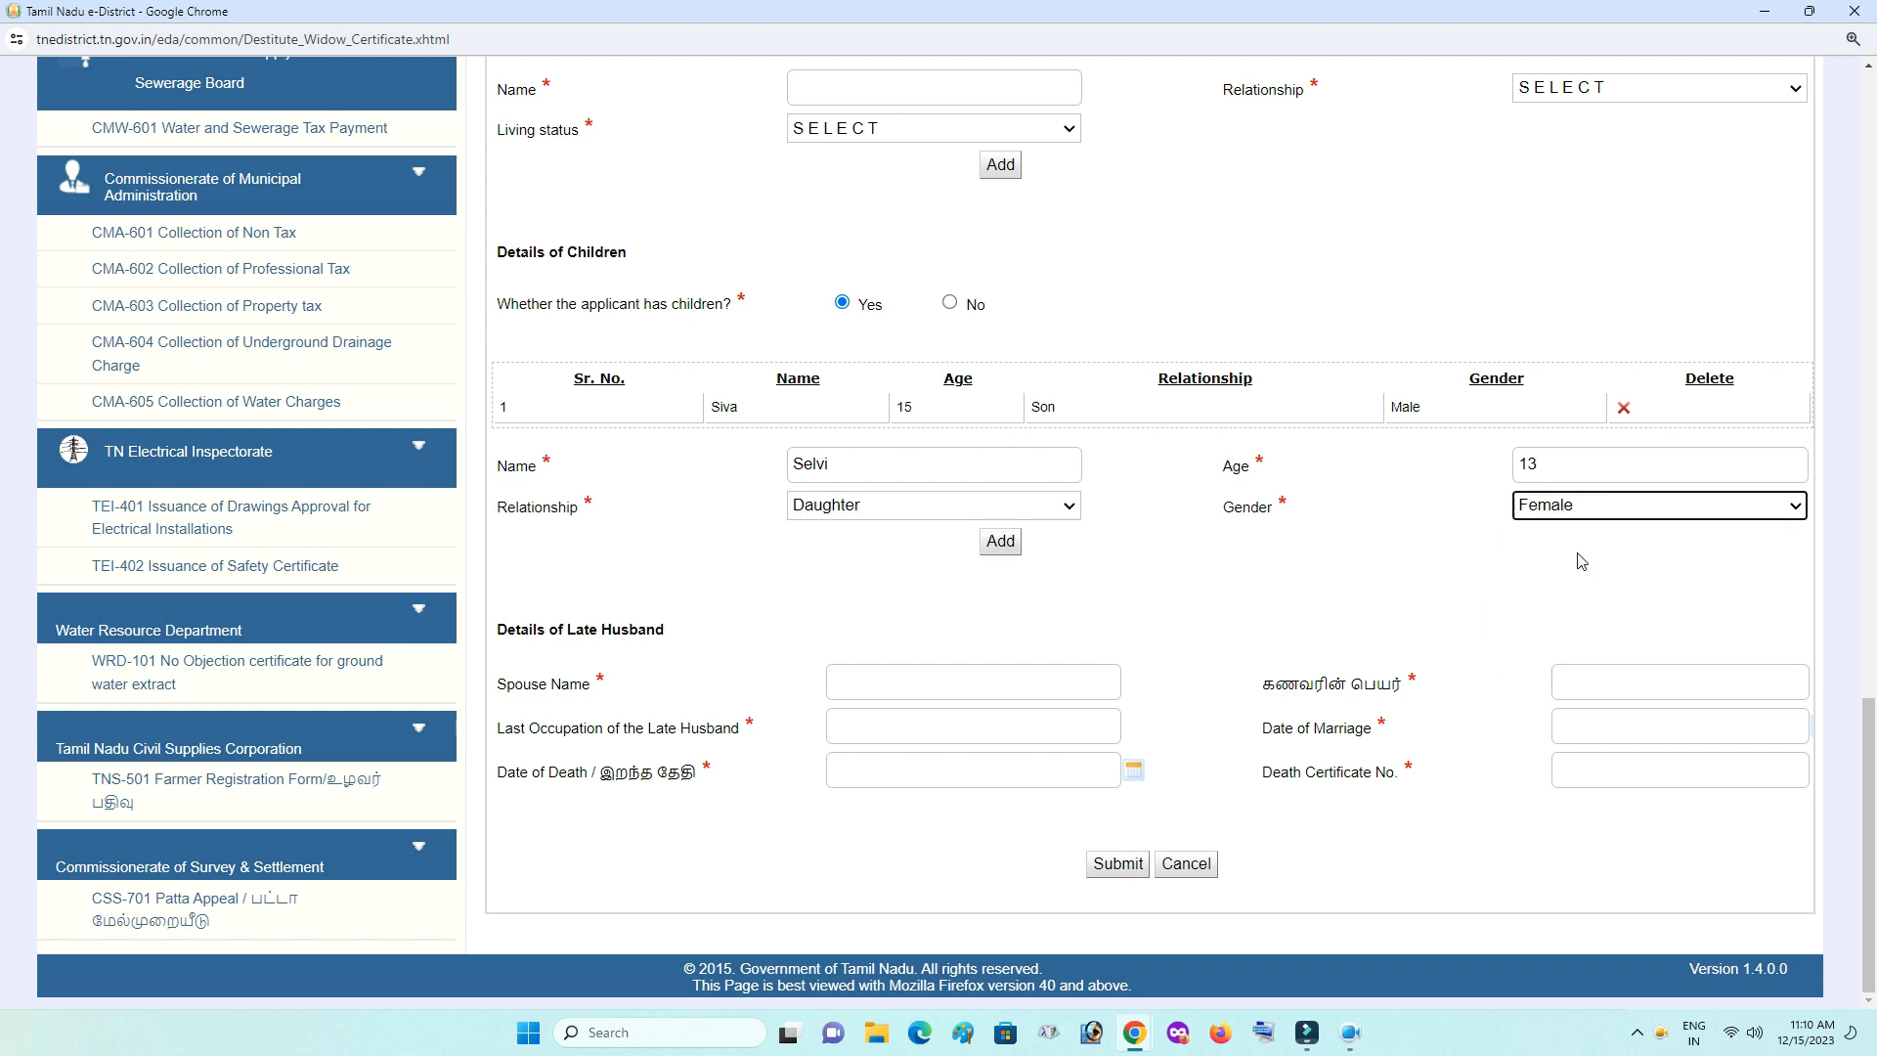
click(1004, 546)
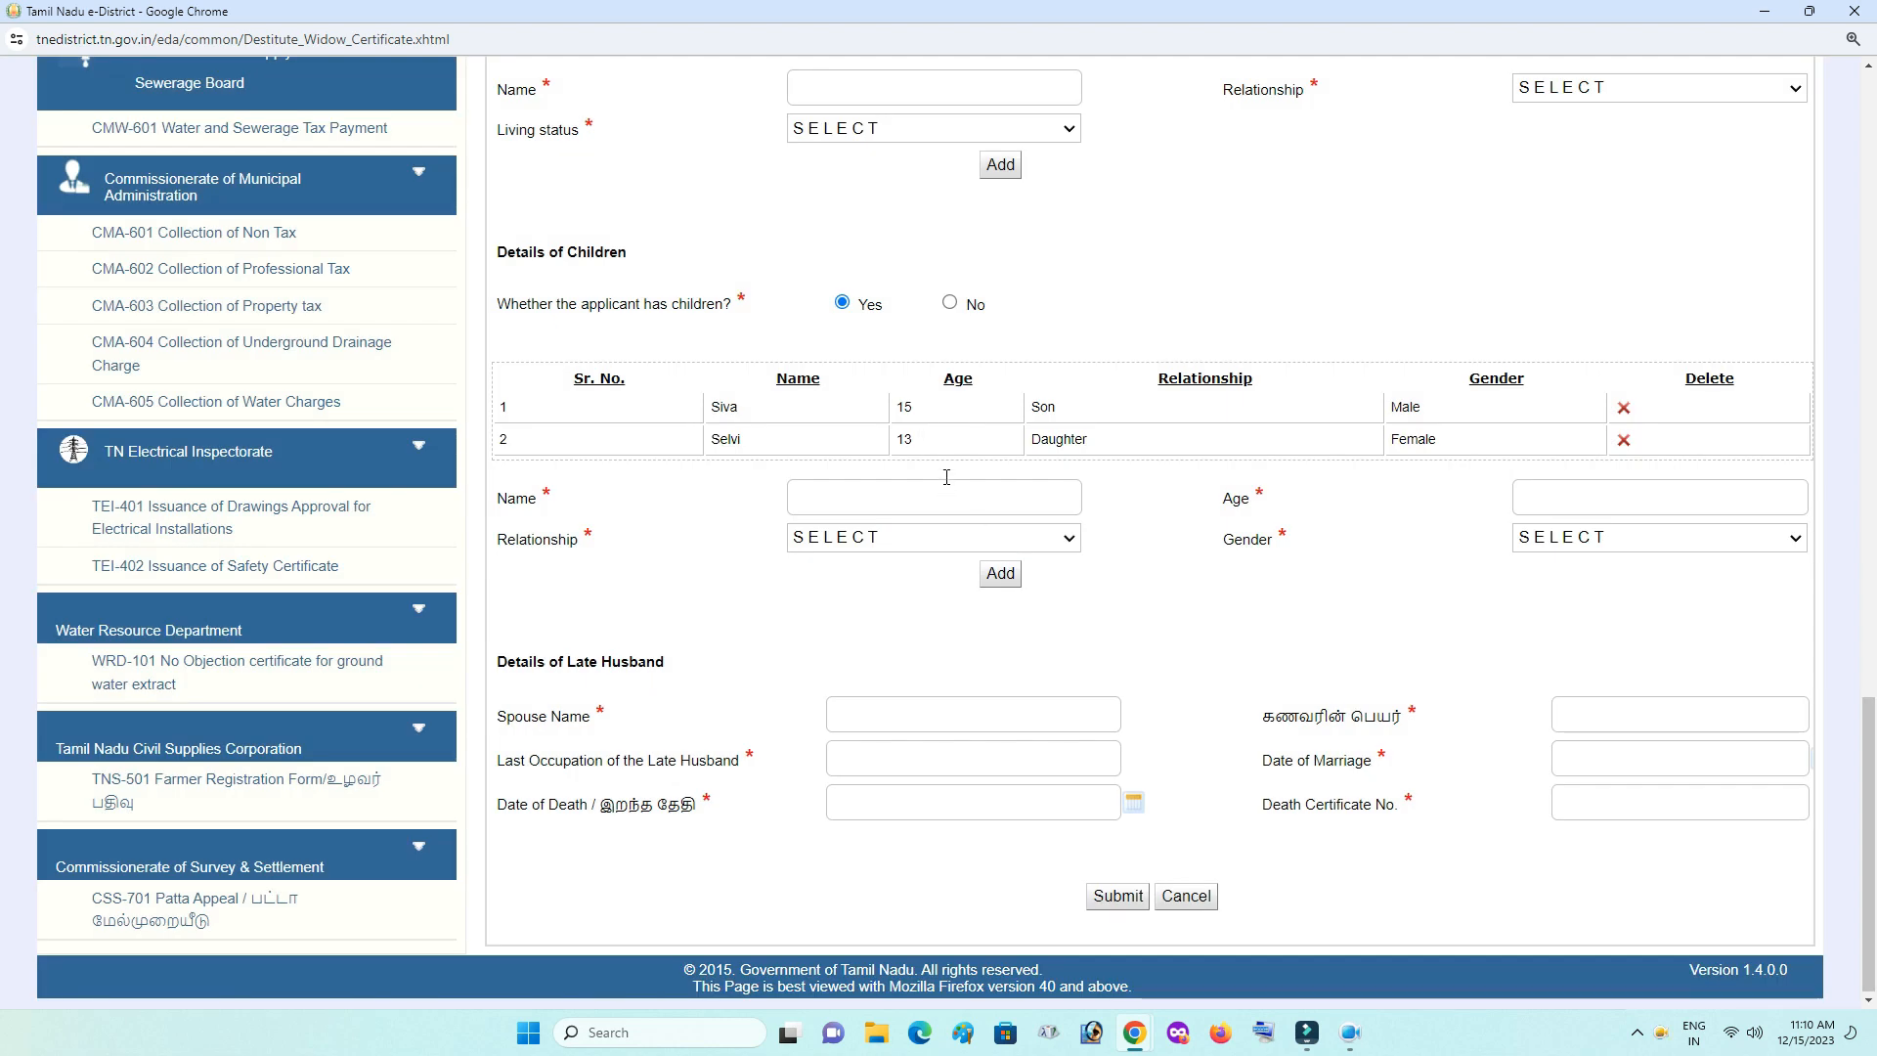
- Change the children answer to No and enter the late husband's name in English and Tamil
click(949, 305)
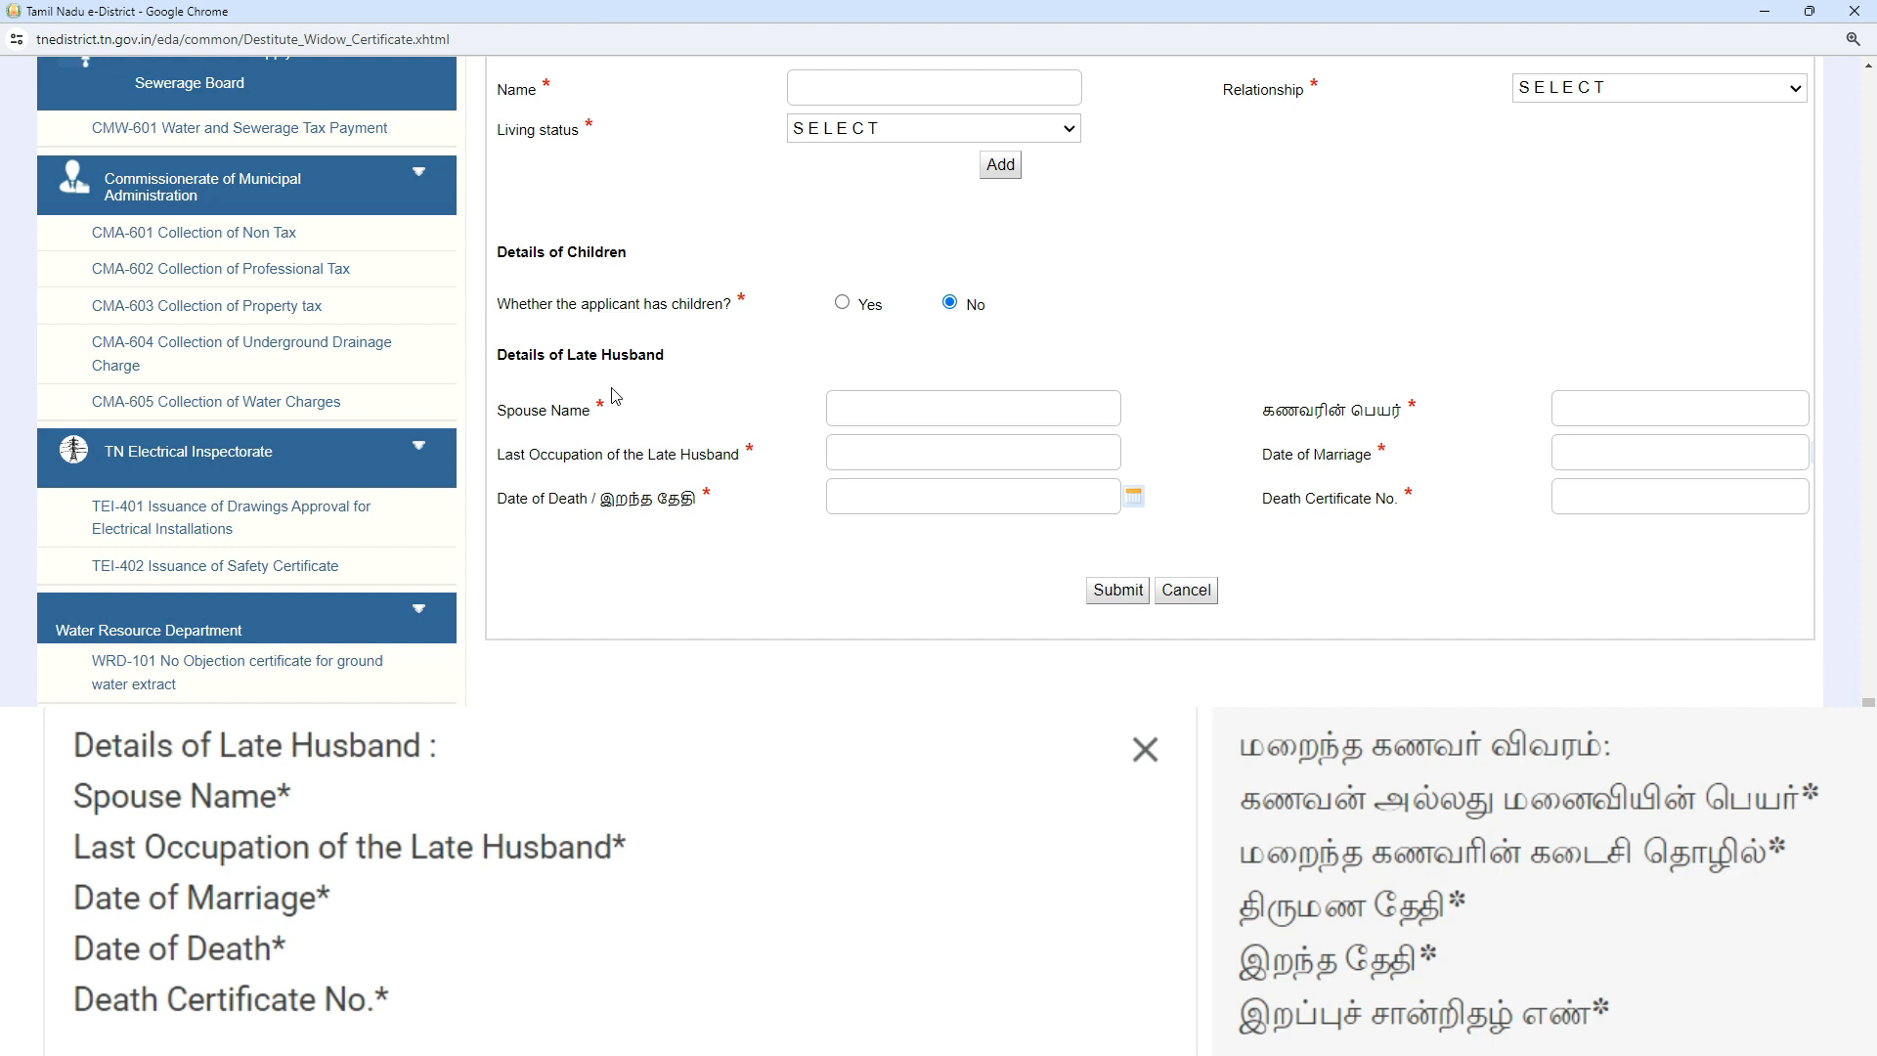
click(870, 408)
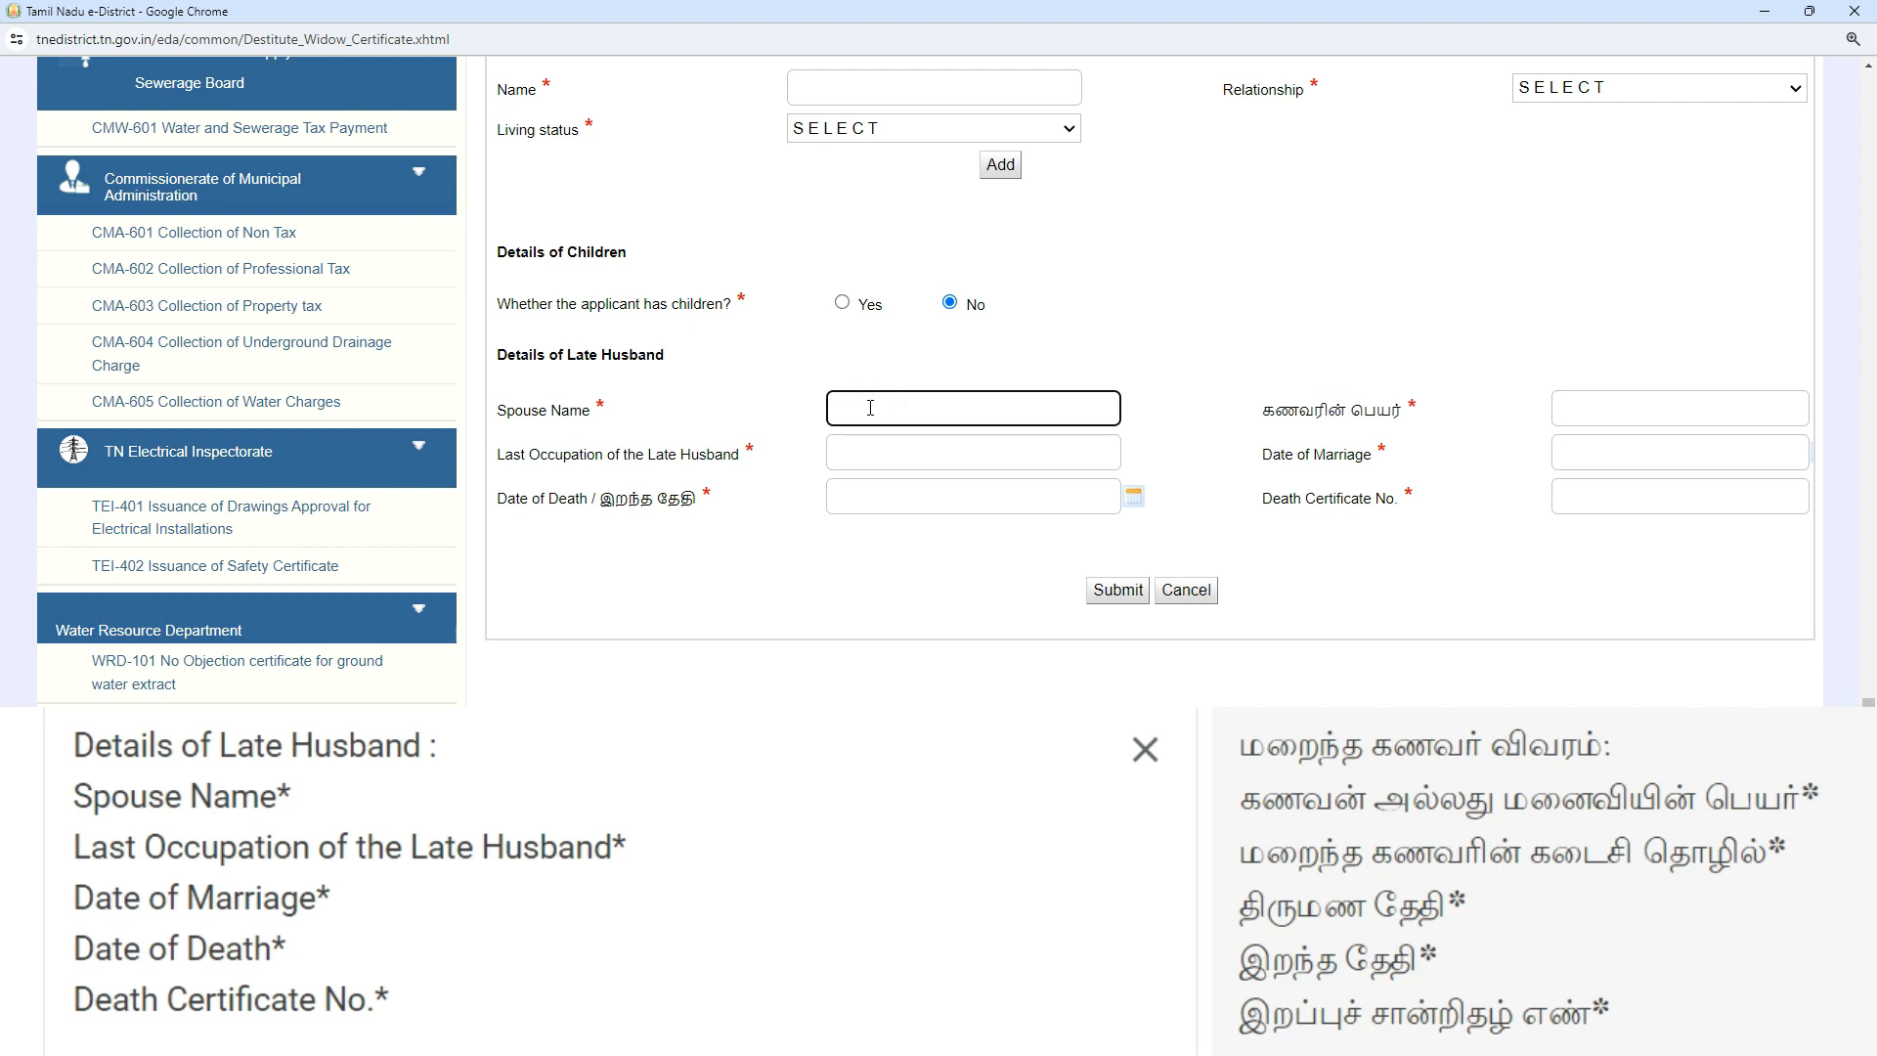
text(Elumbalai)
click(1607, 398)
text(elumalai)
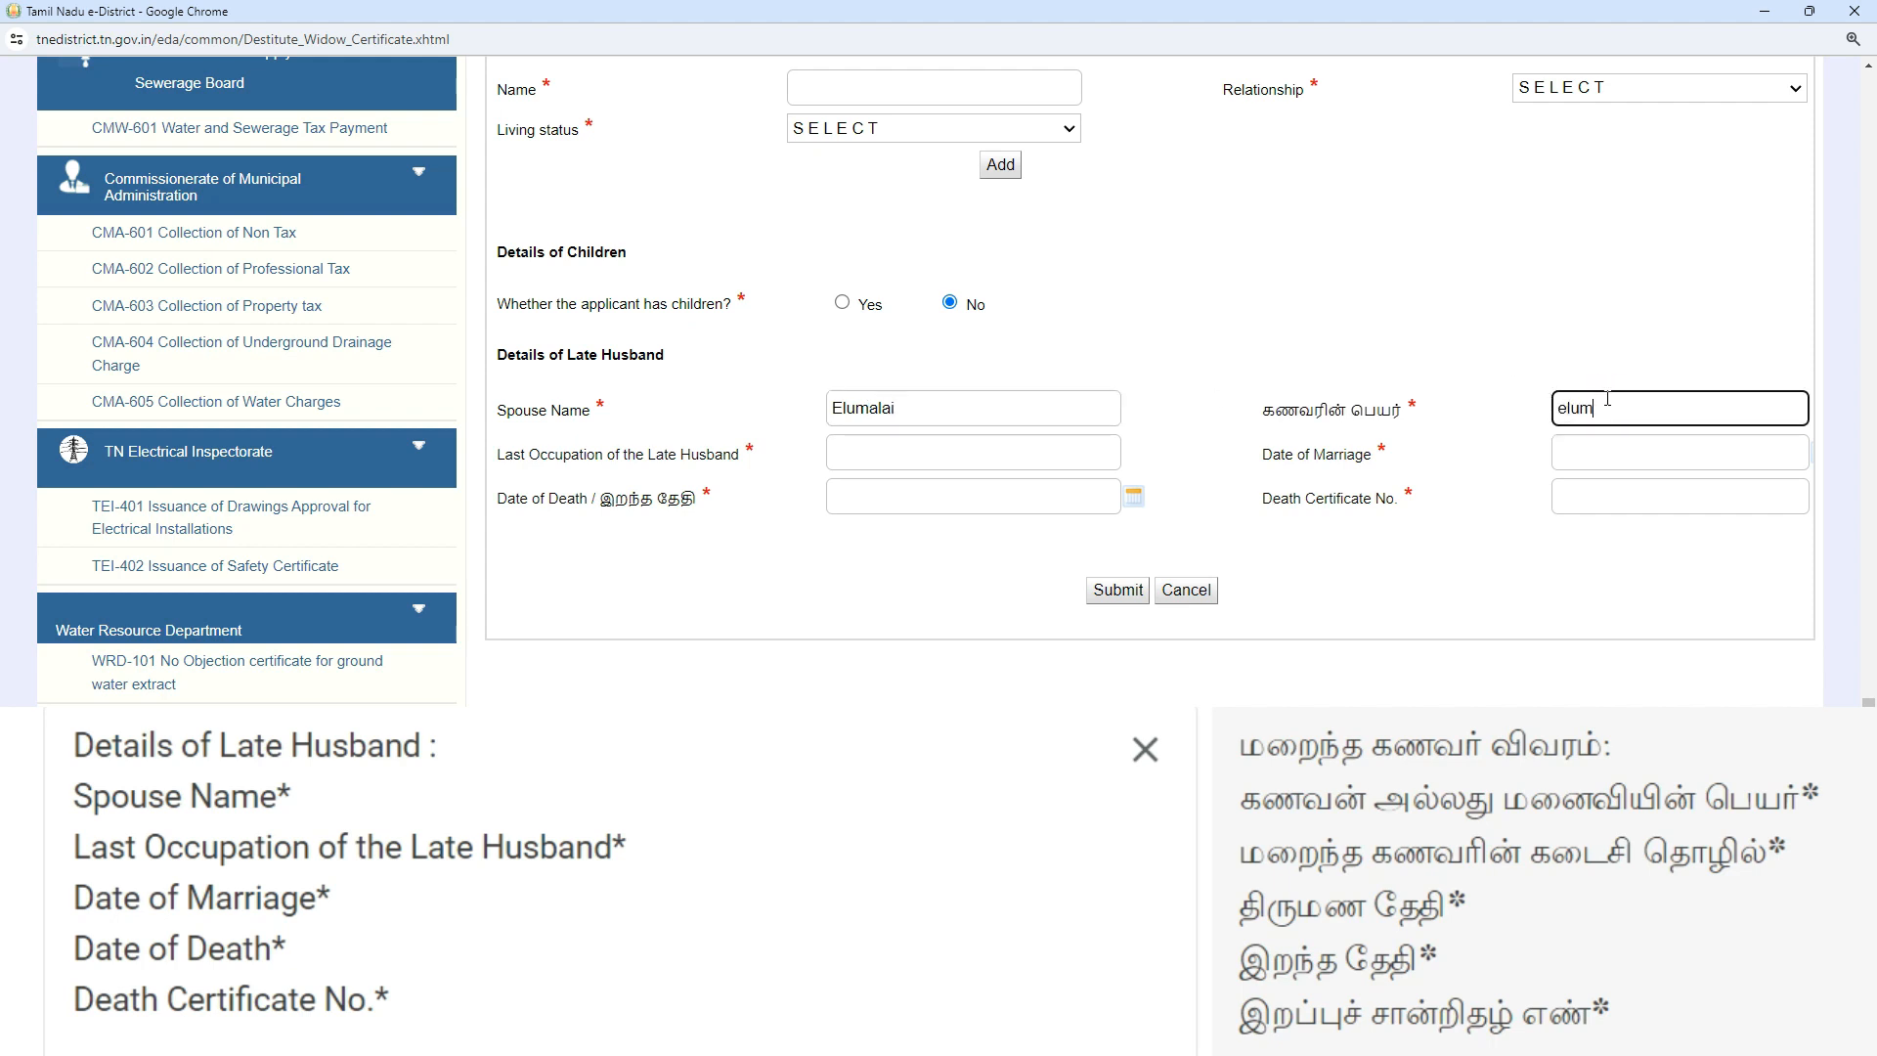
- Enter the late husband's last occupation as Farmar
click(871, 456)
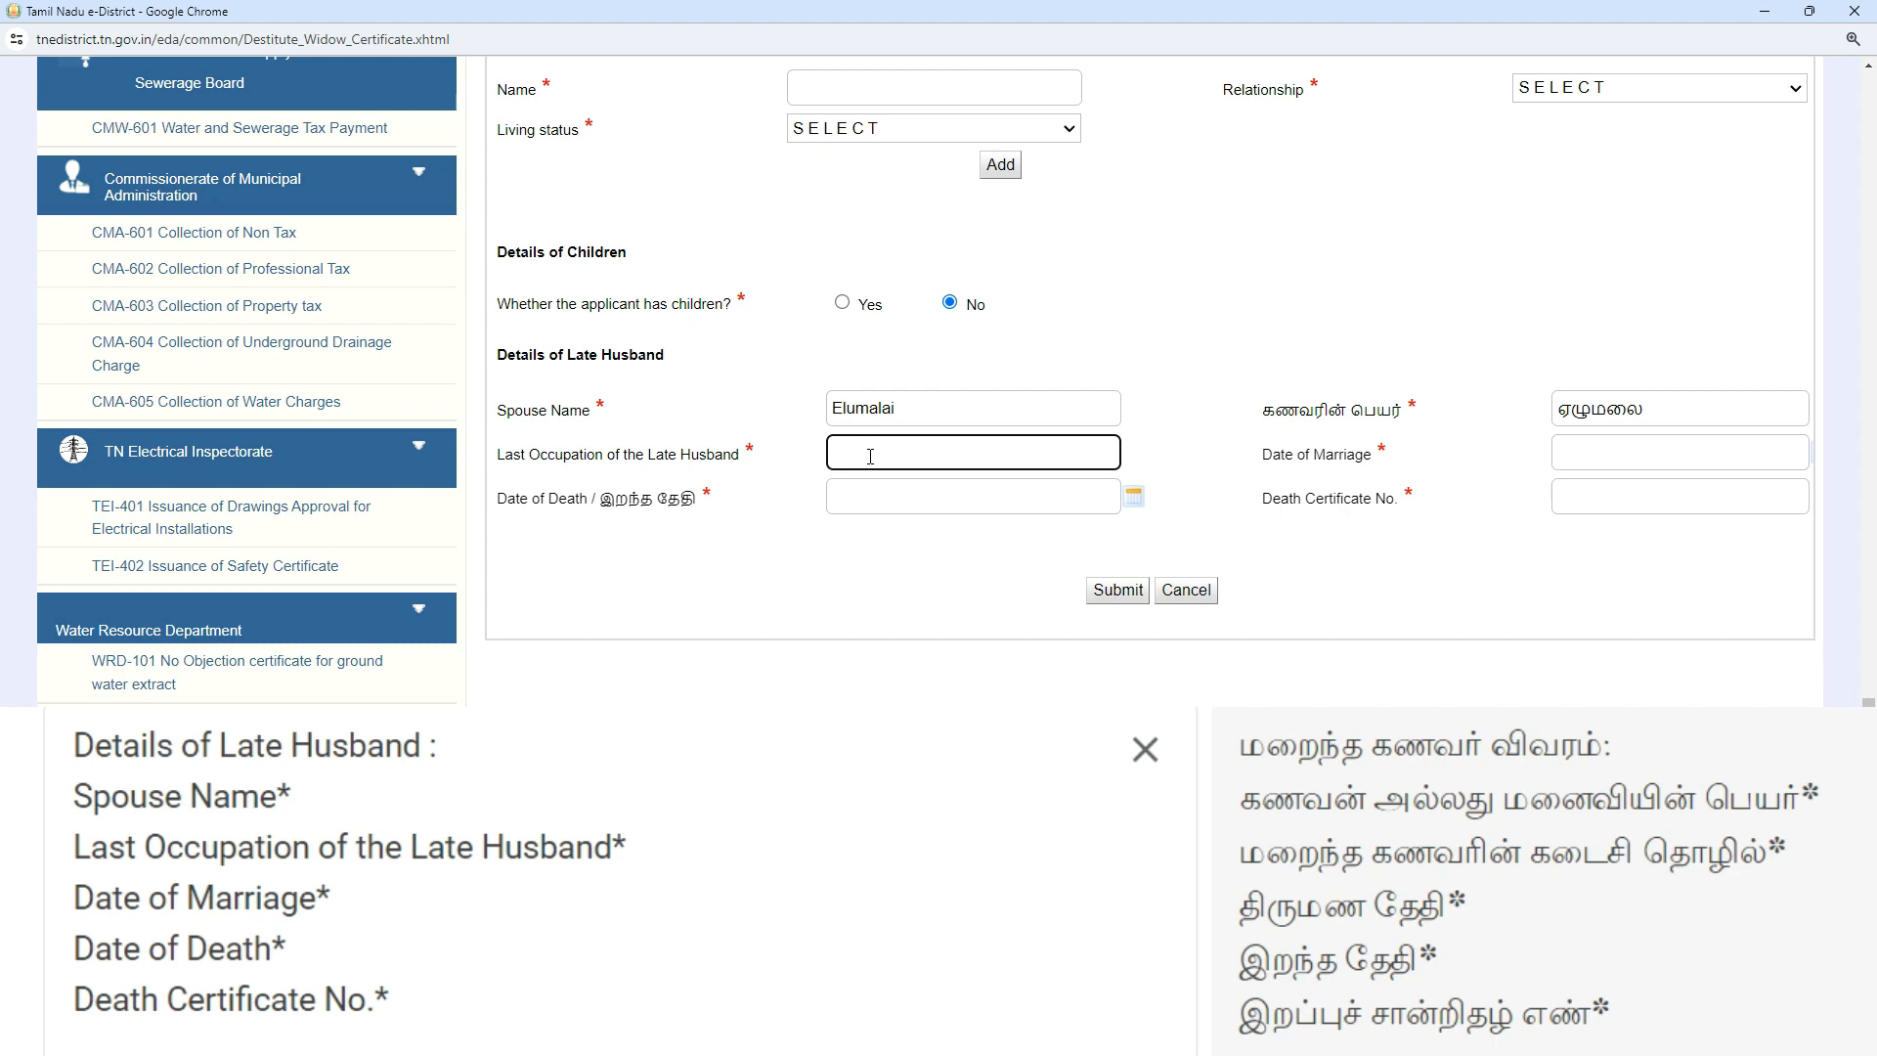
text(Farmar)
click(1183, 461)
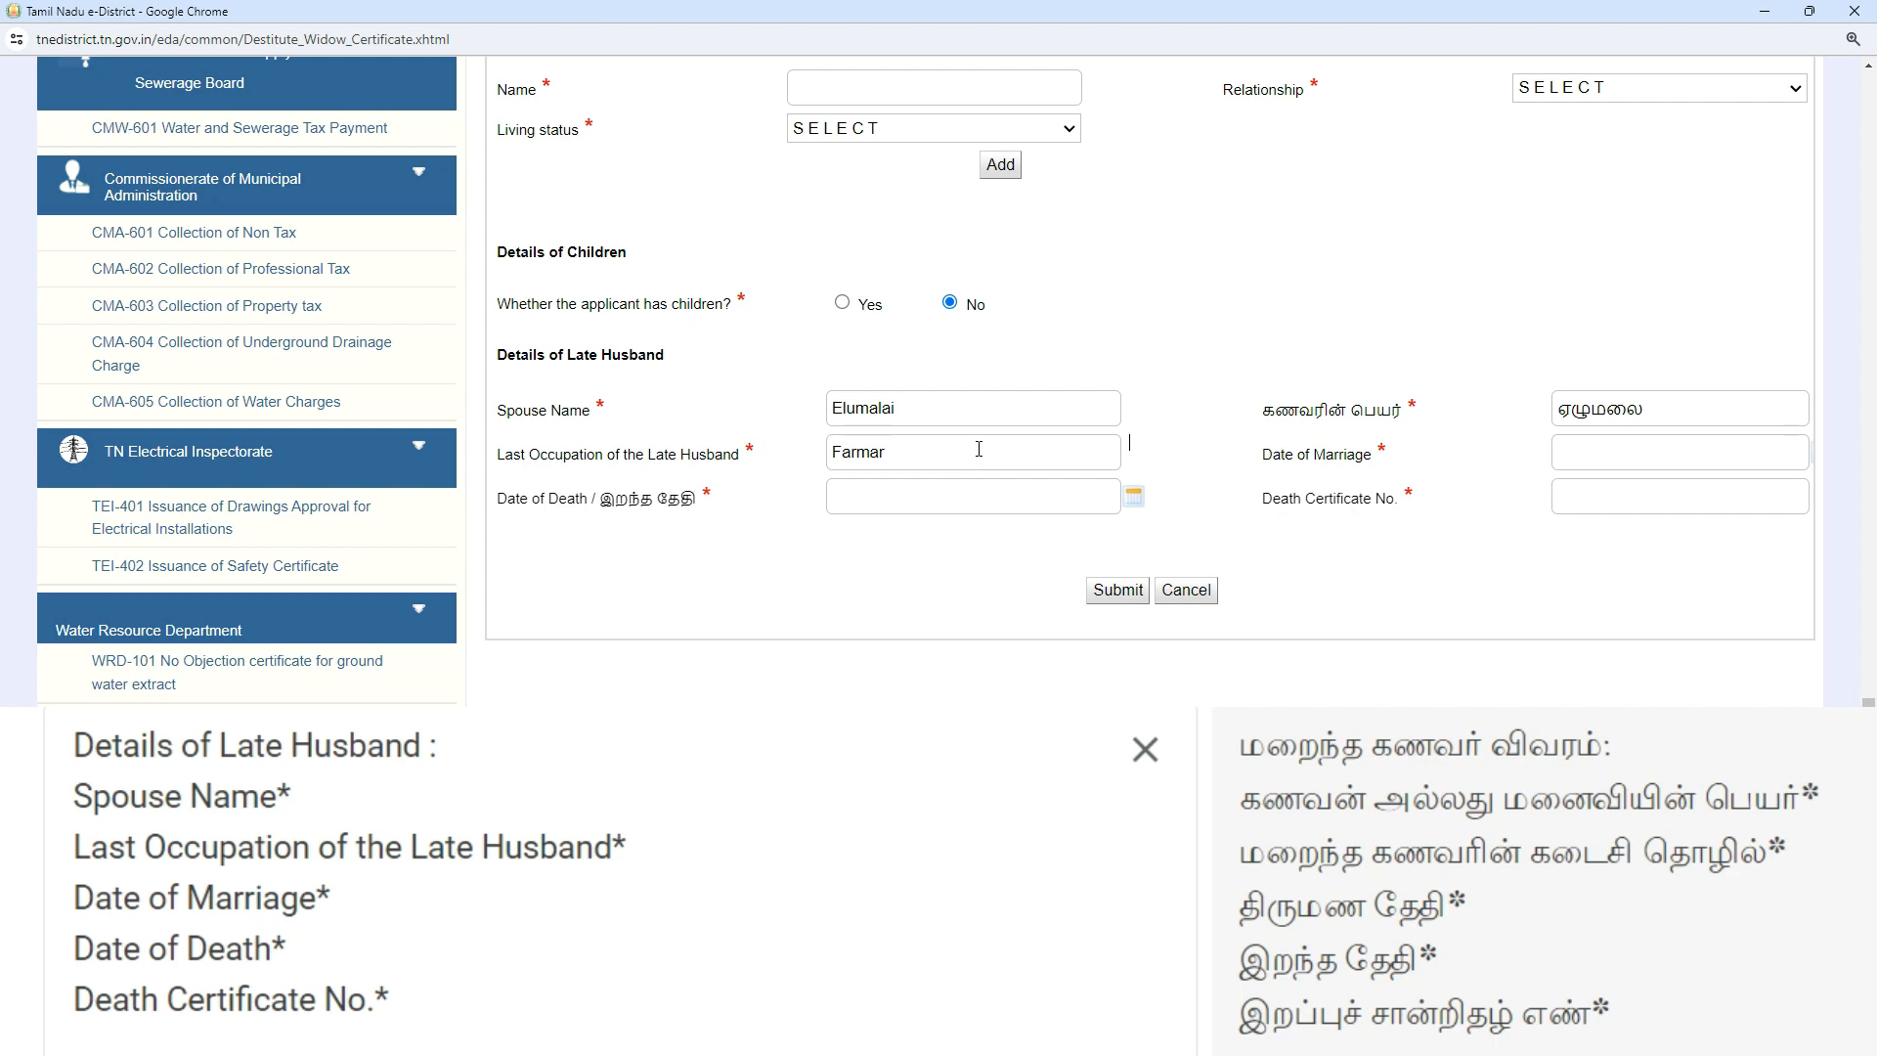
click(1603, 459)
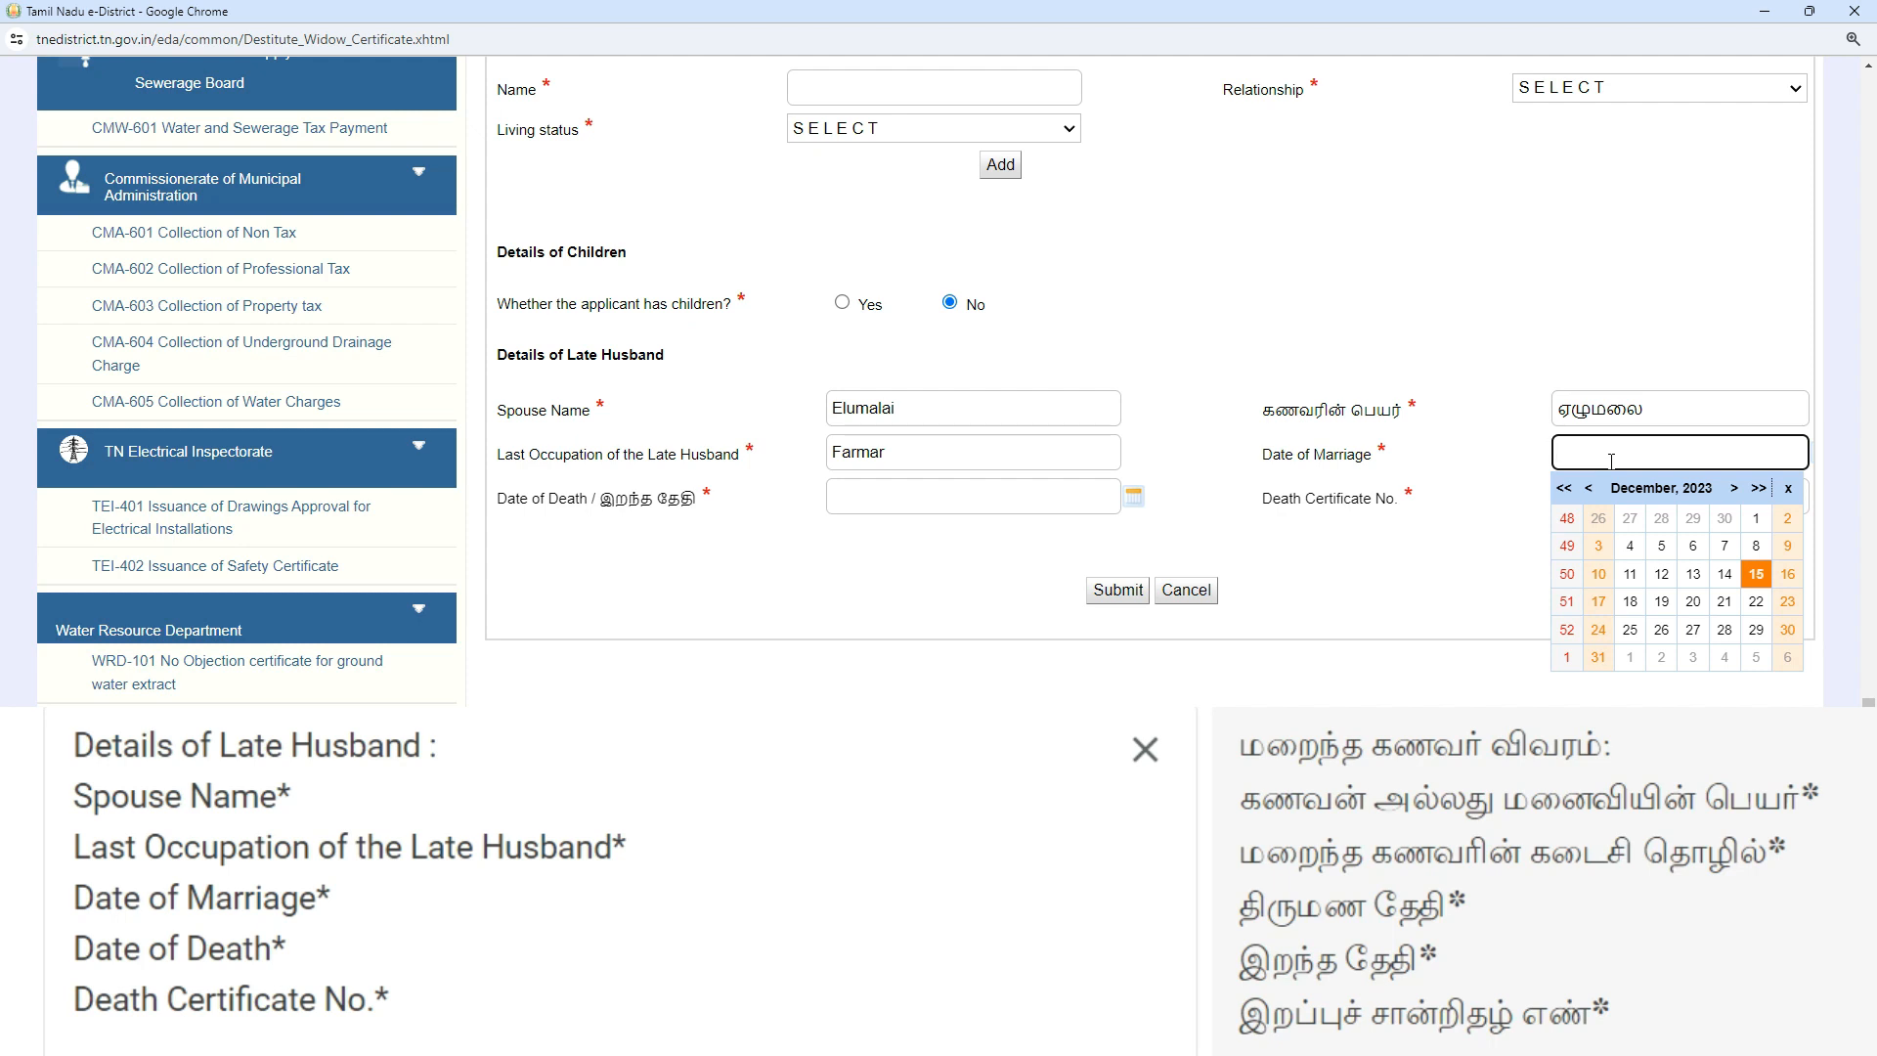
- Set the Date of Marriage to 06-Feb-2001
click(1721, 489)
click(1758, 542)
click(1597, 517)
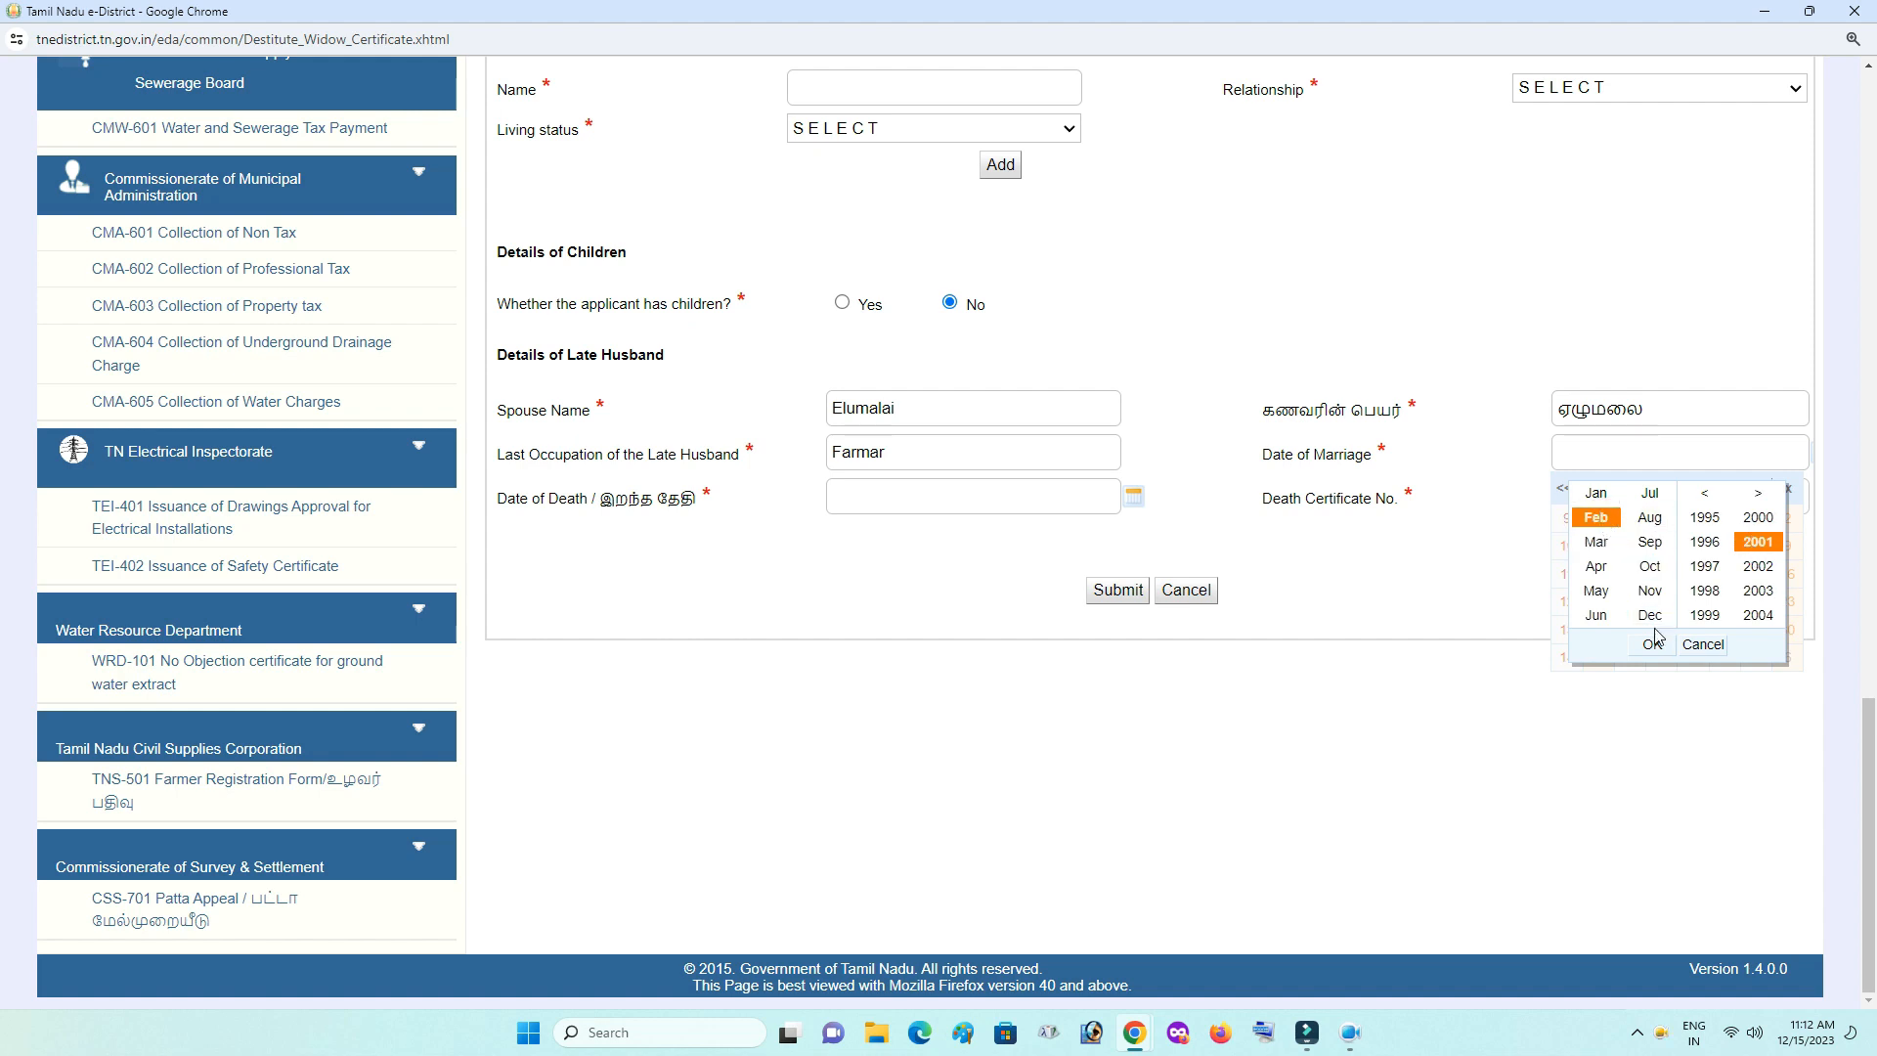
click(1653, 644)
click(1662, 545)
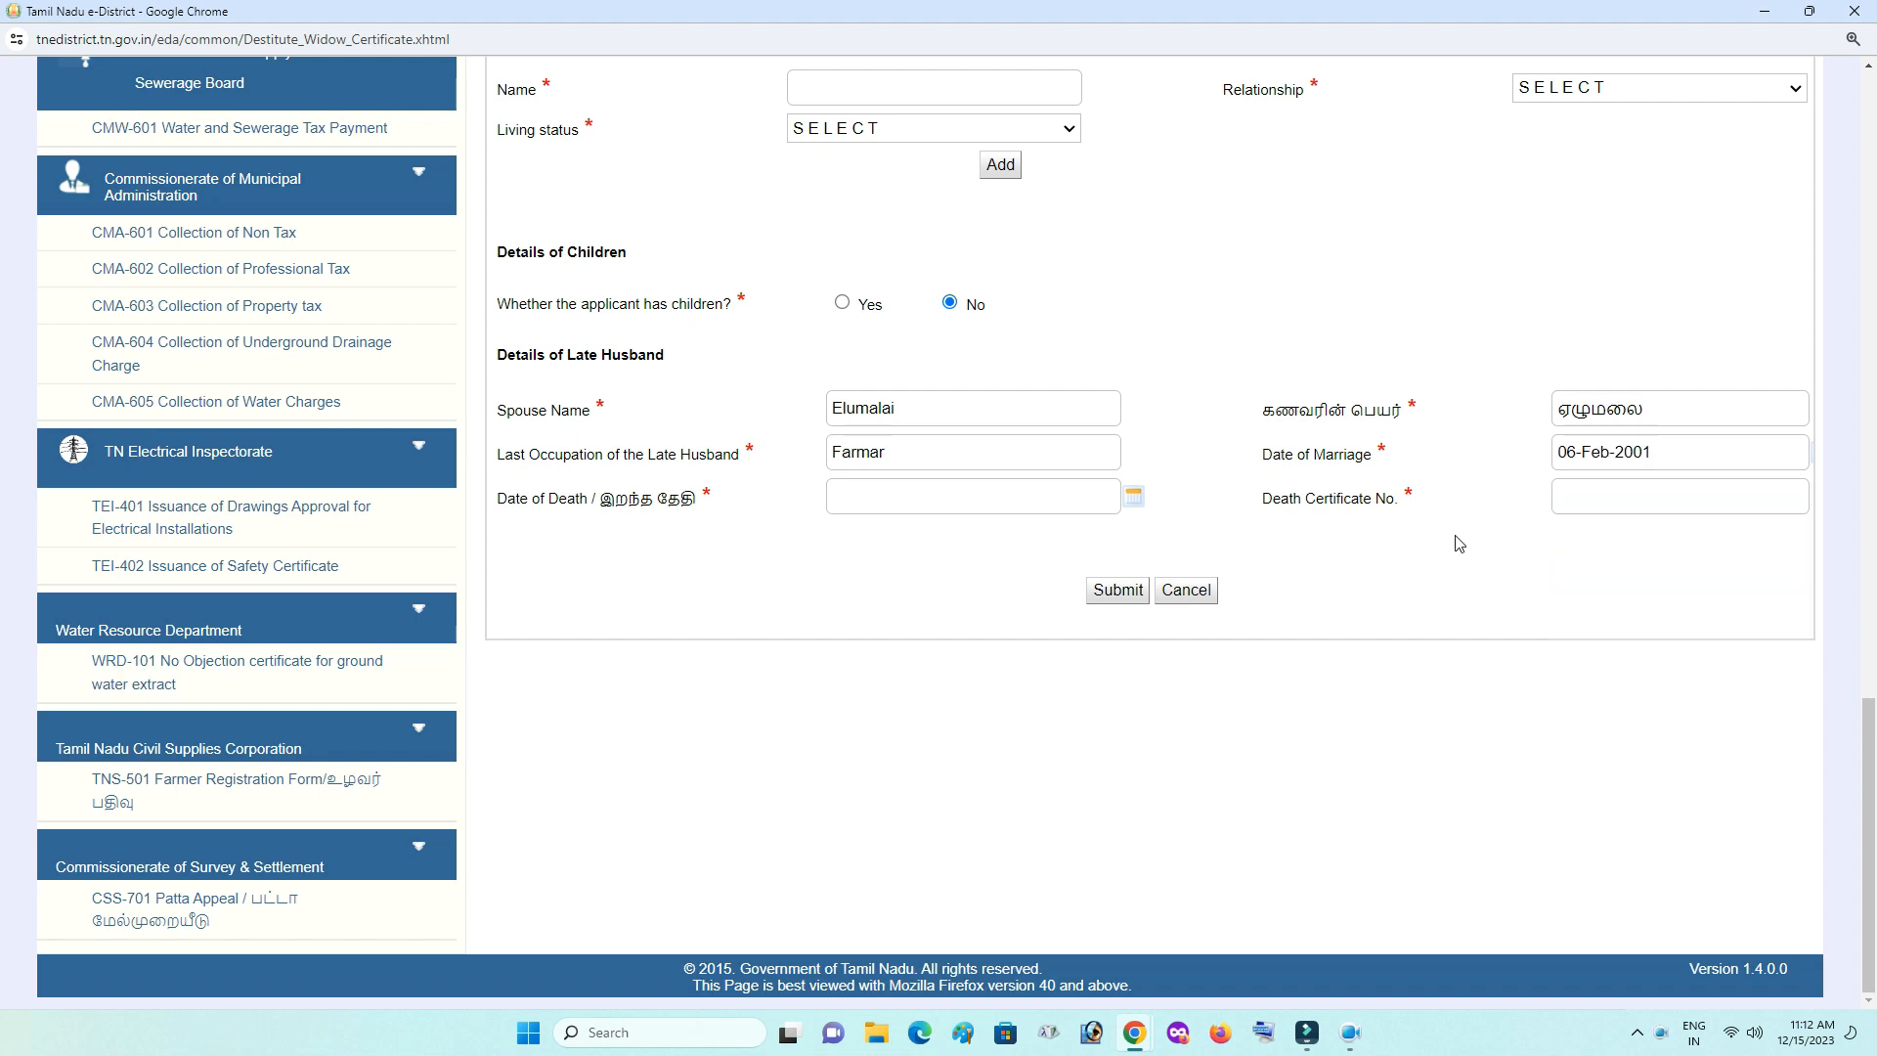
click(927, 503)
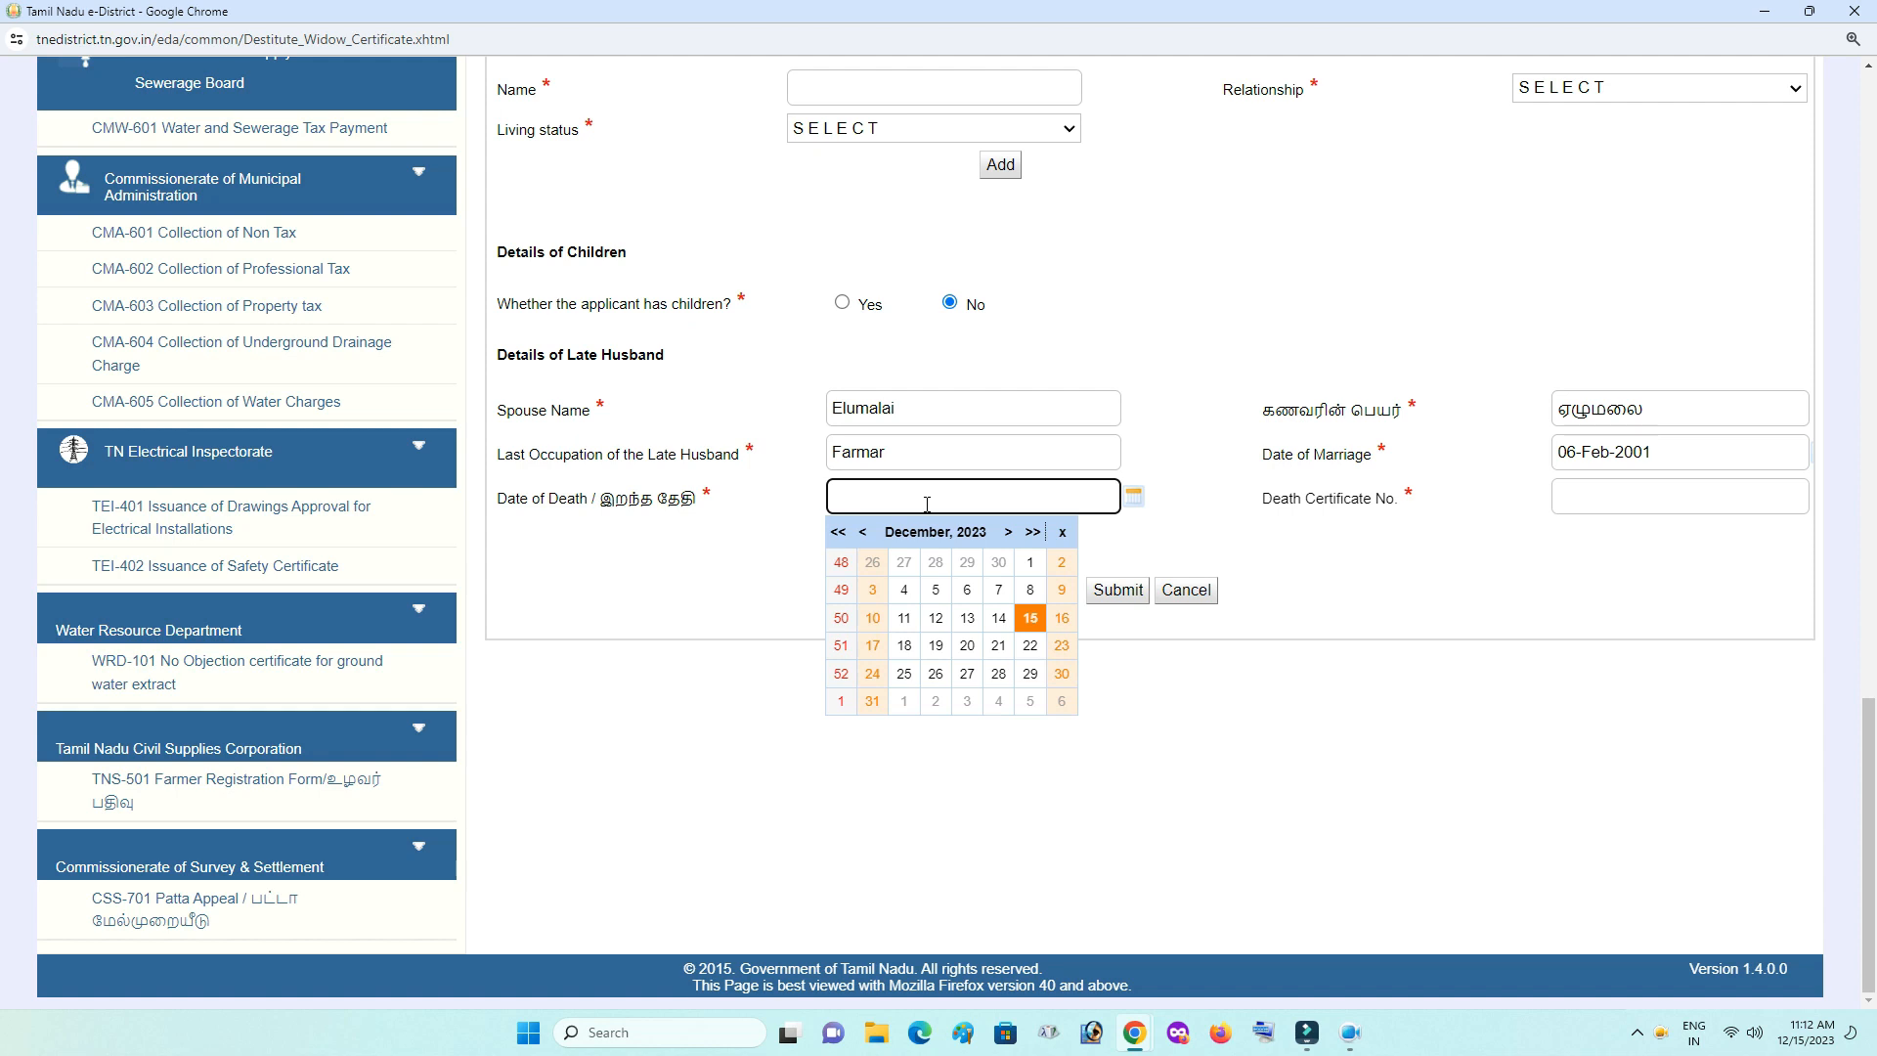
click(963, 533)
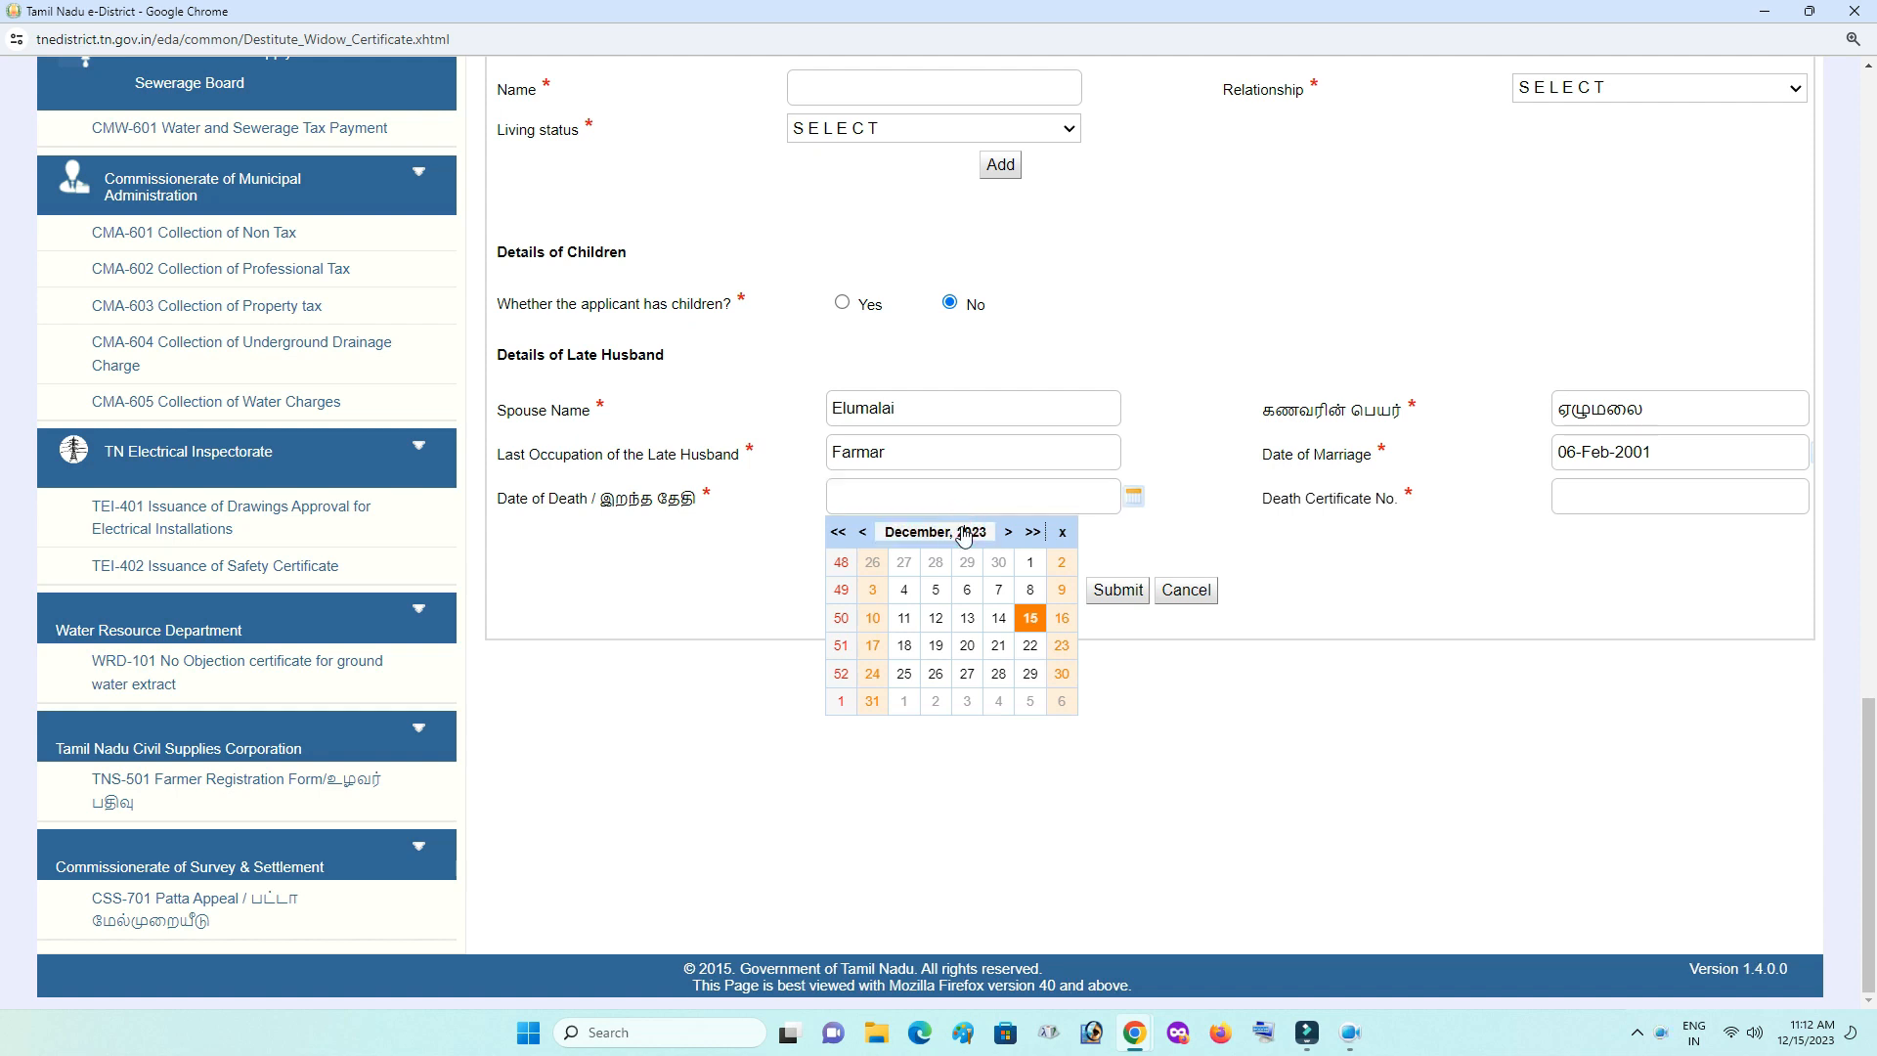
click(980, 637)
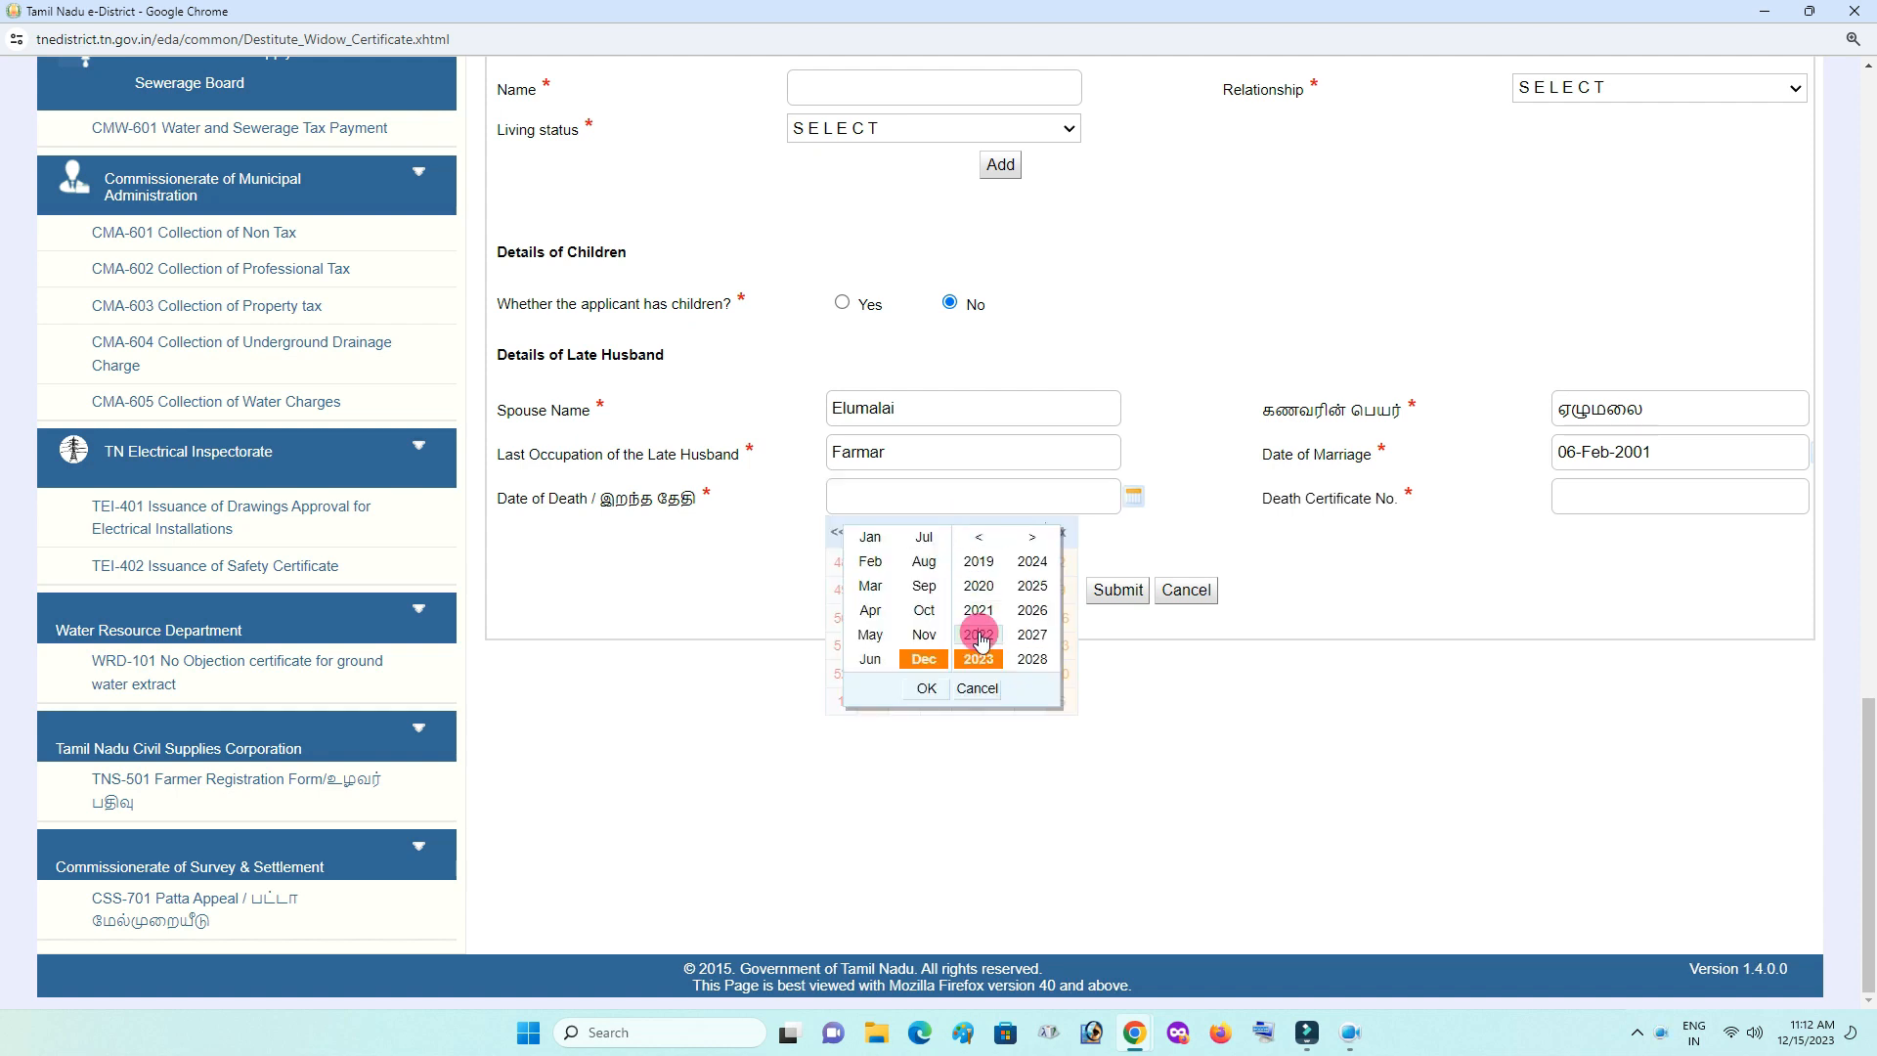
click(871, 637)
click(927, 689)
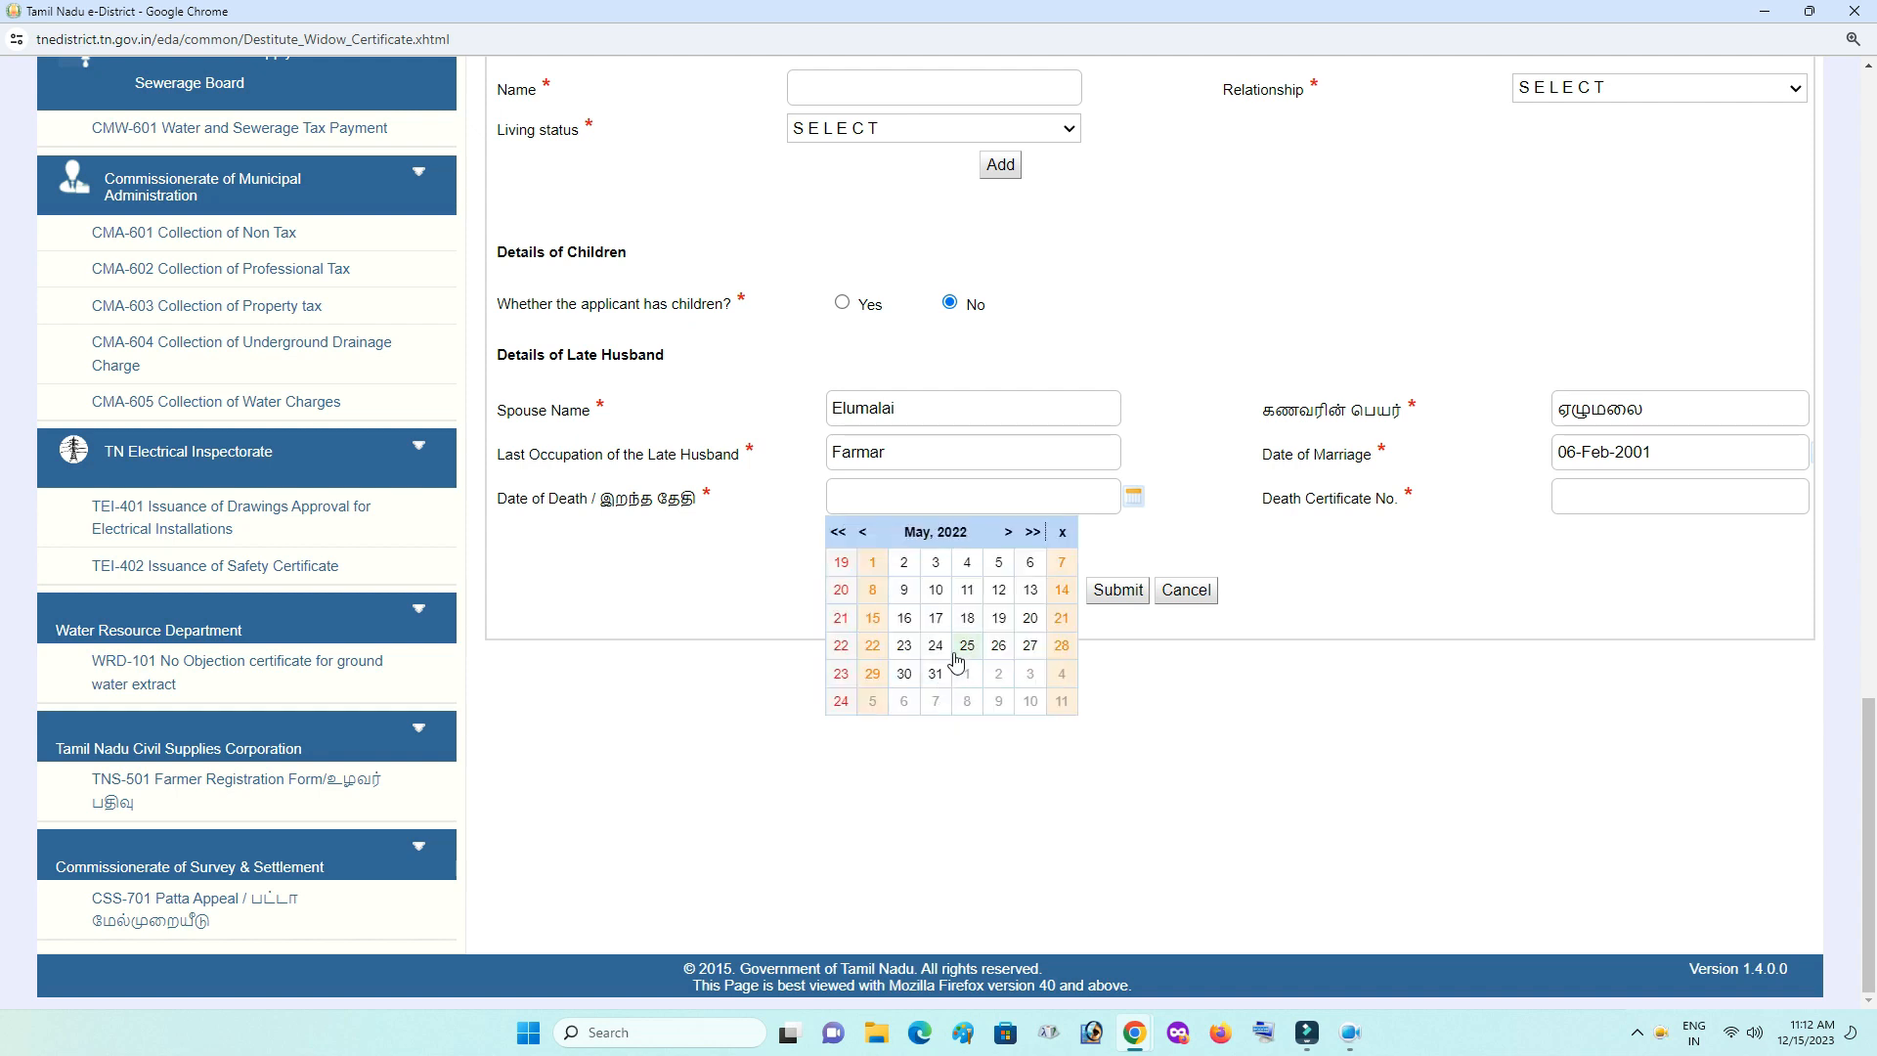
click(967, 618)
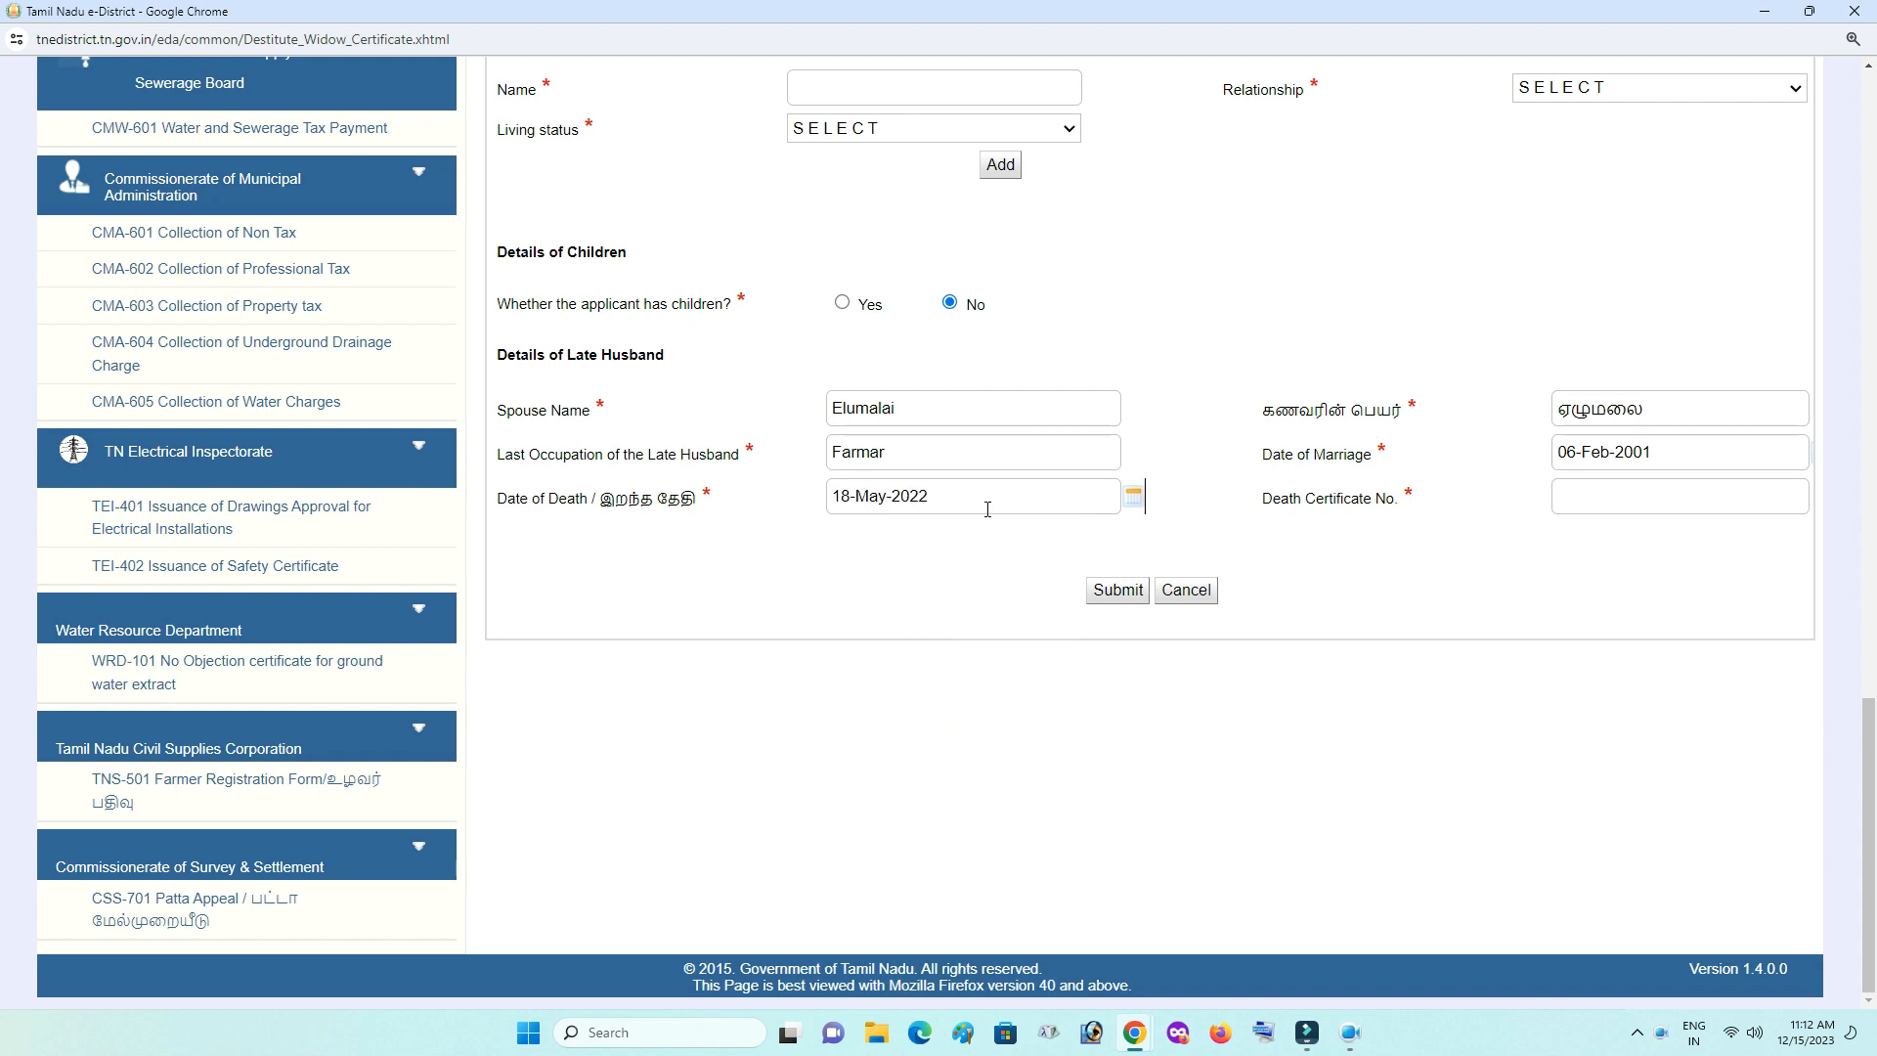
click(1597, 502)
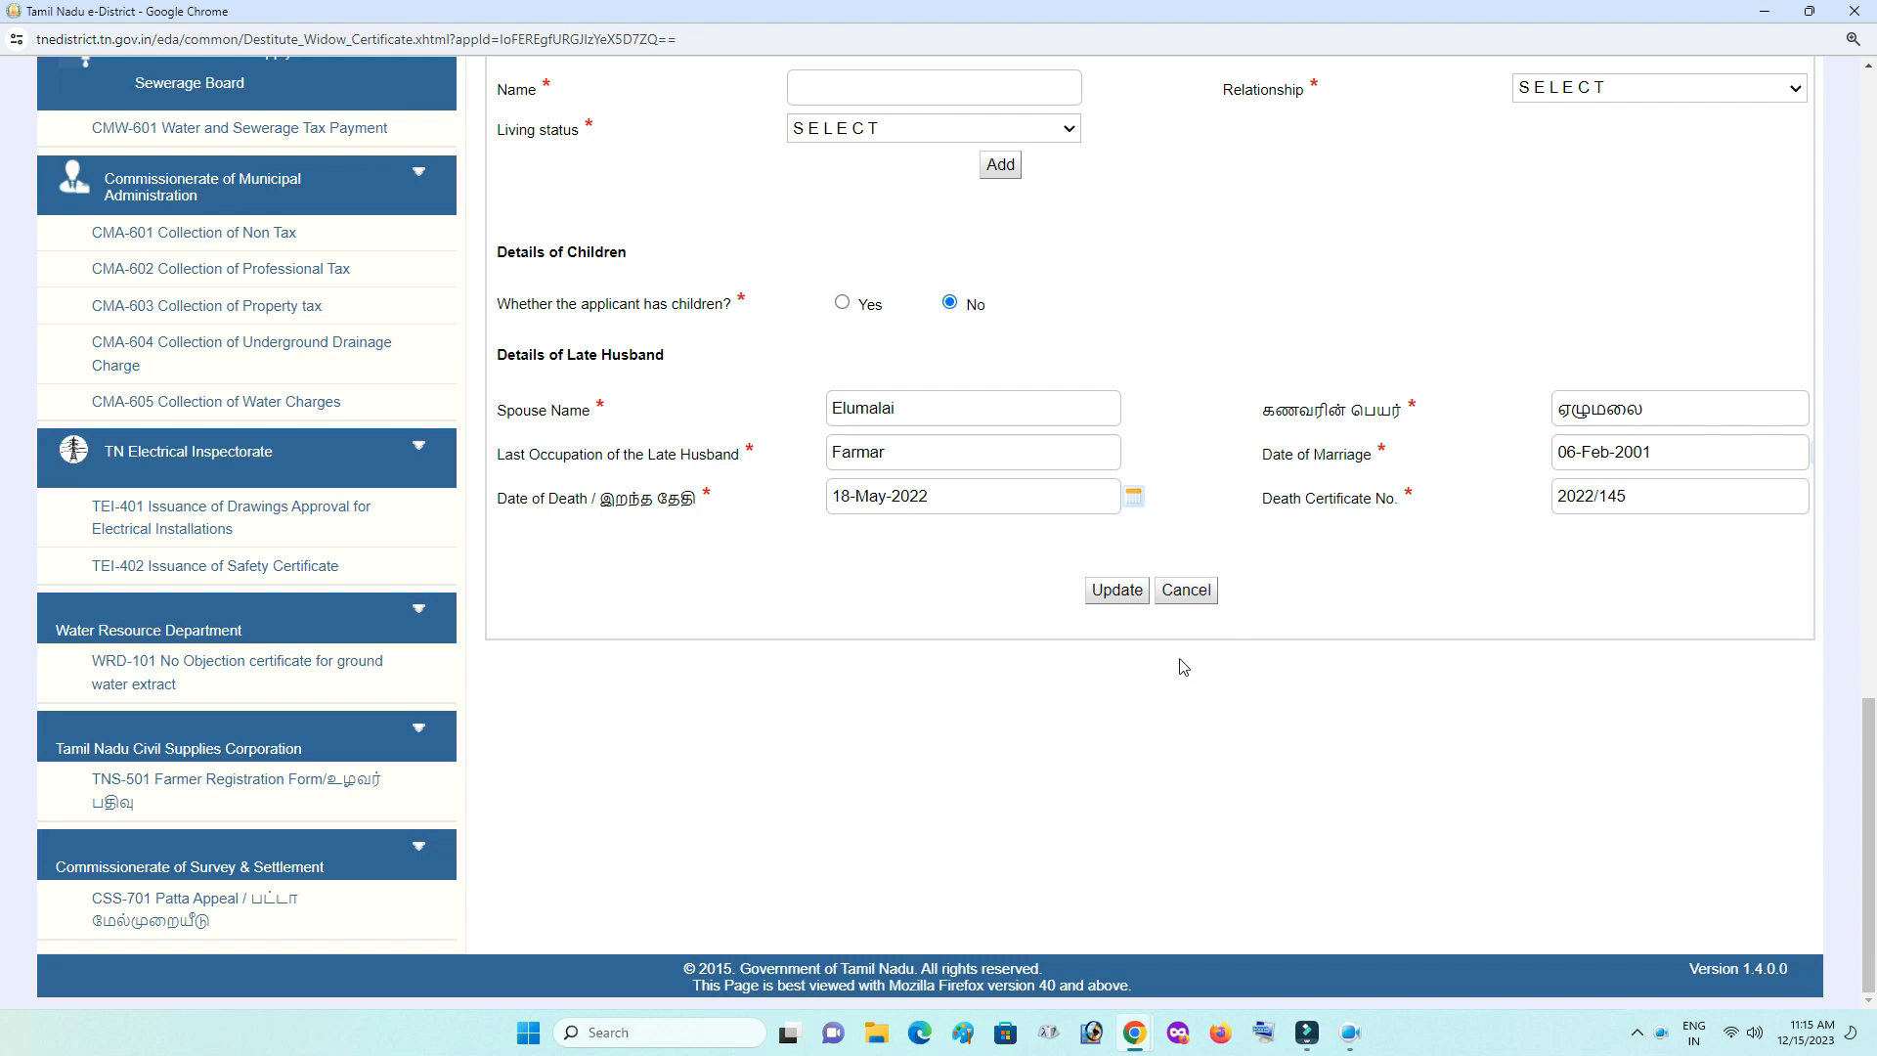
click(1117, 595)
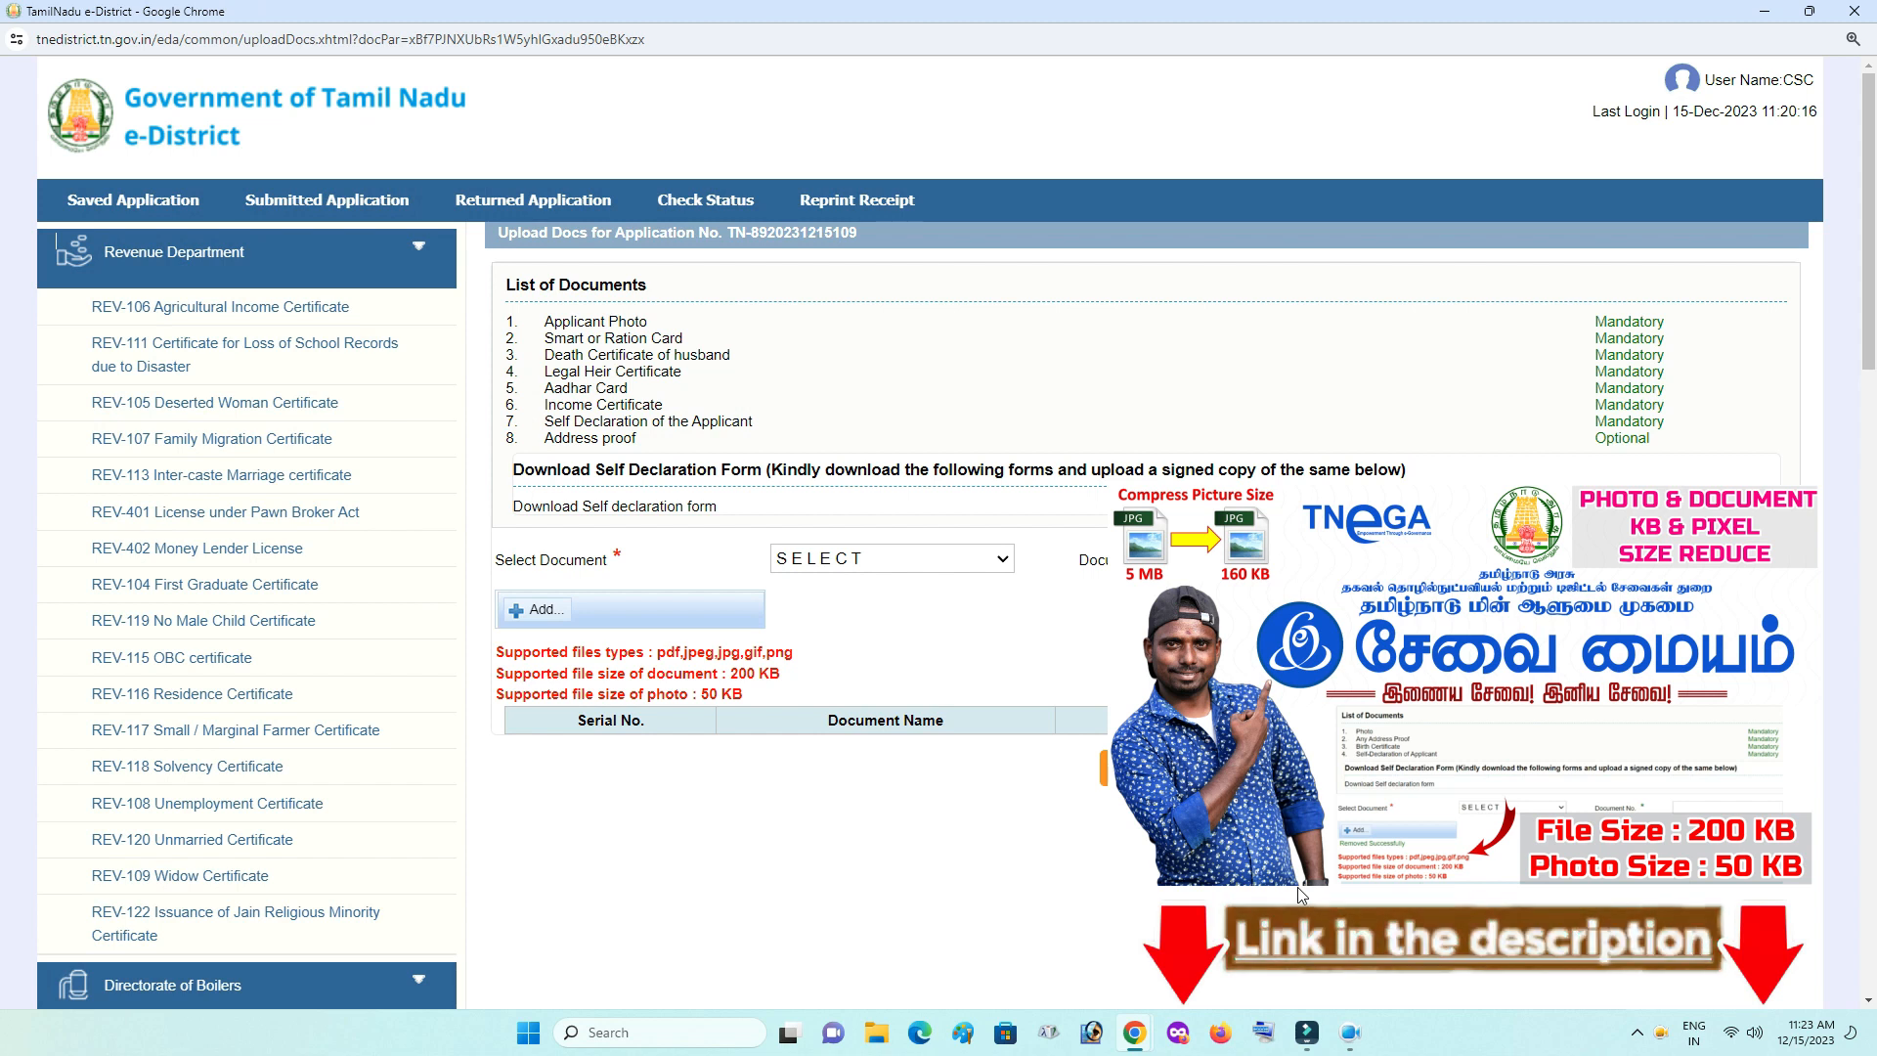
- Add Applicant Photo as document 1, then upload the Smart/Ration Card as document 2
click(964, 565)
click(959, 611)
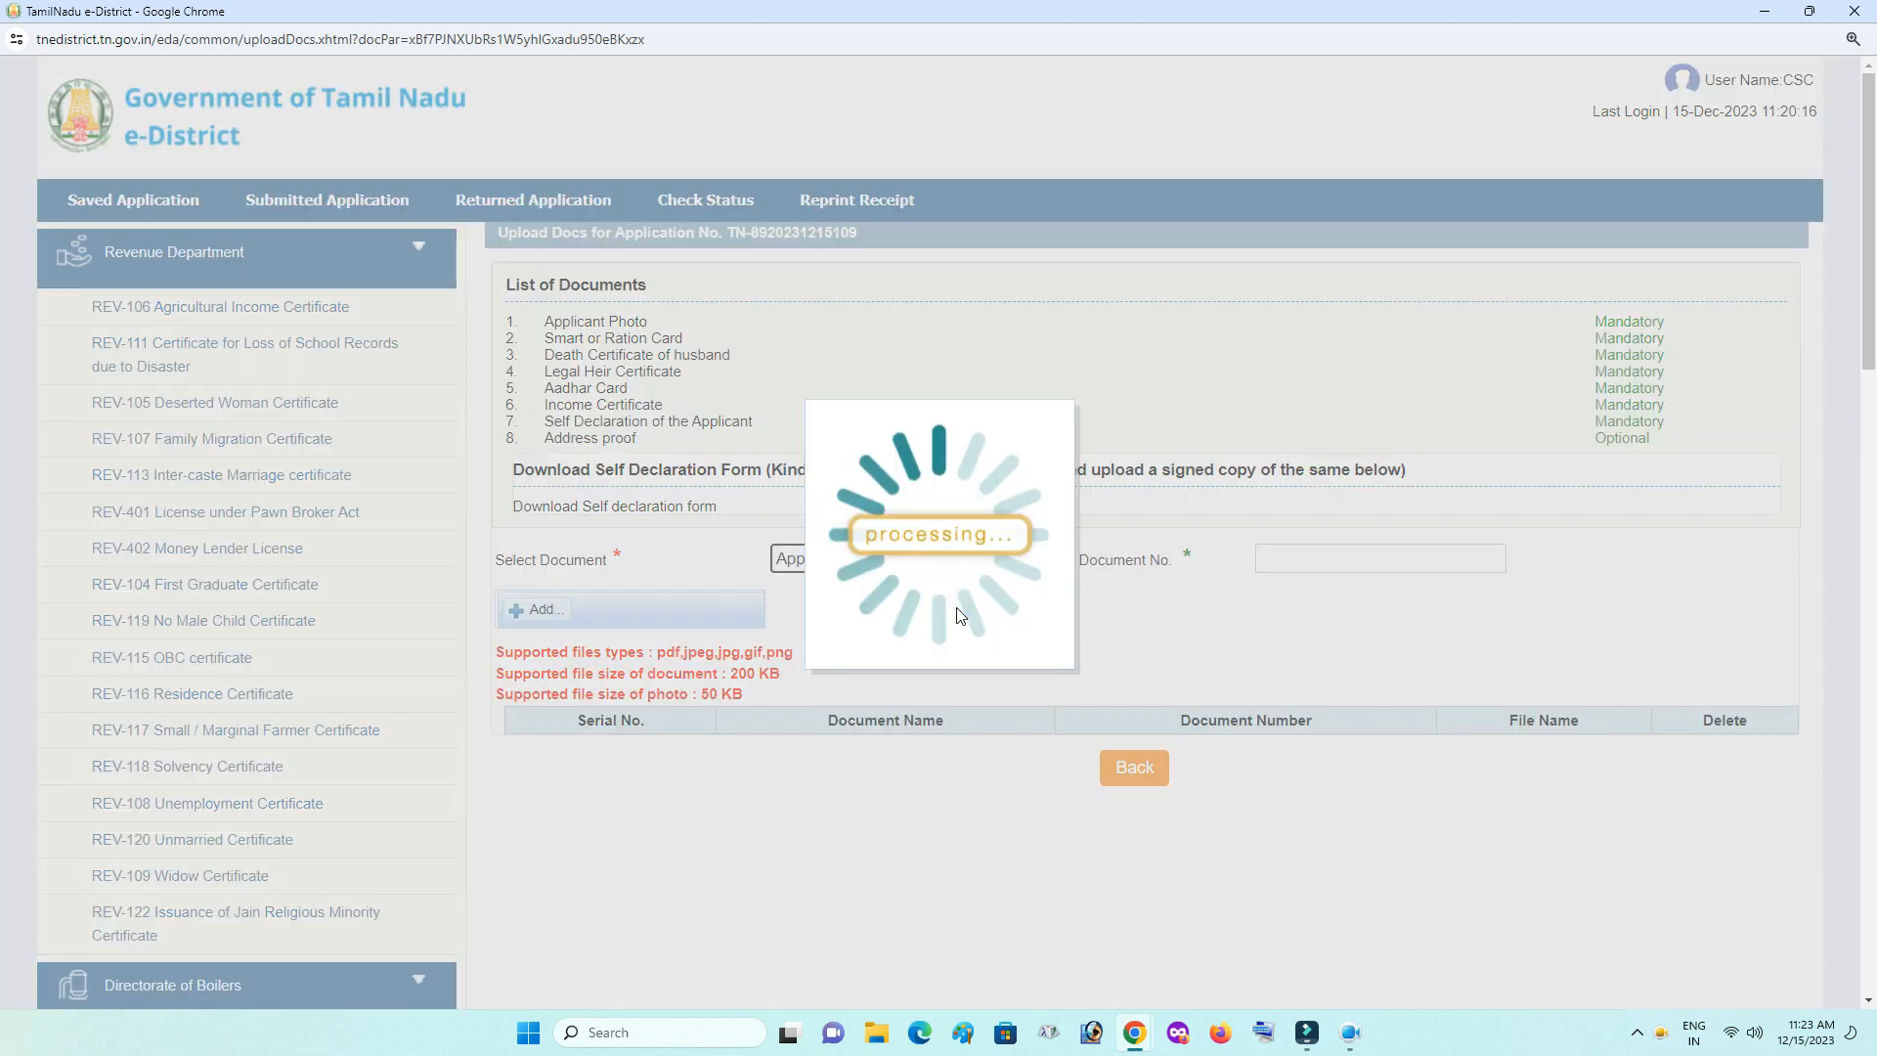
text(1)
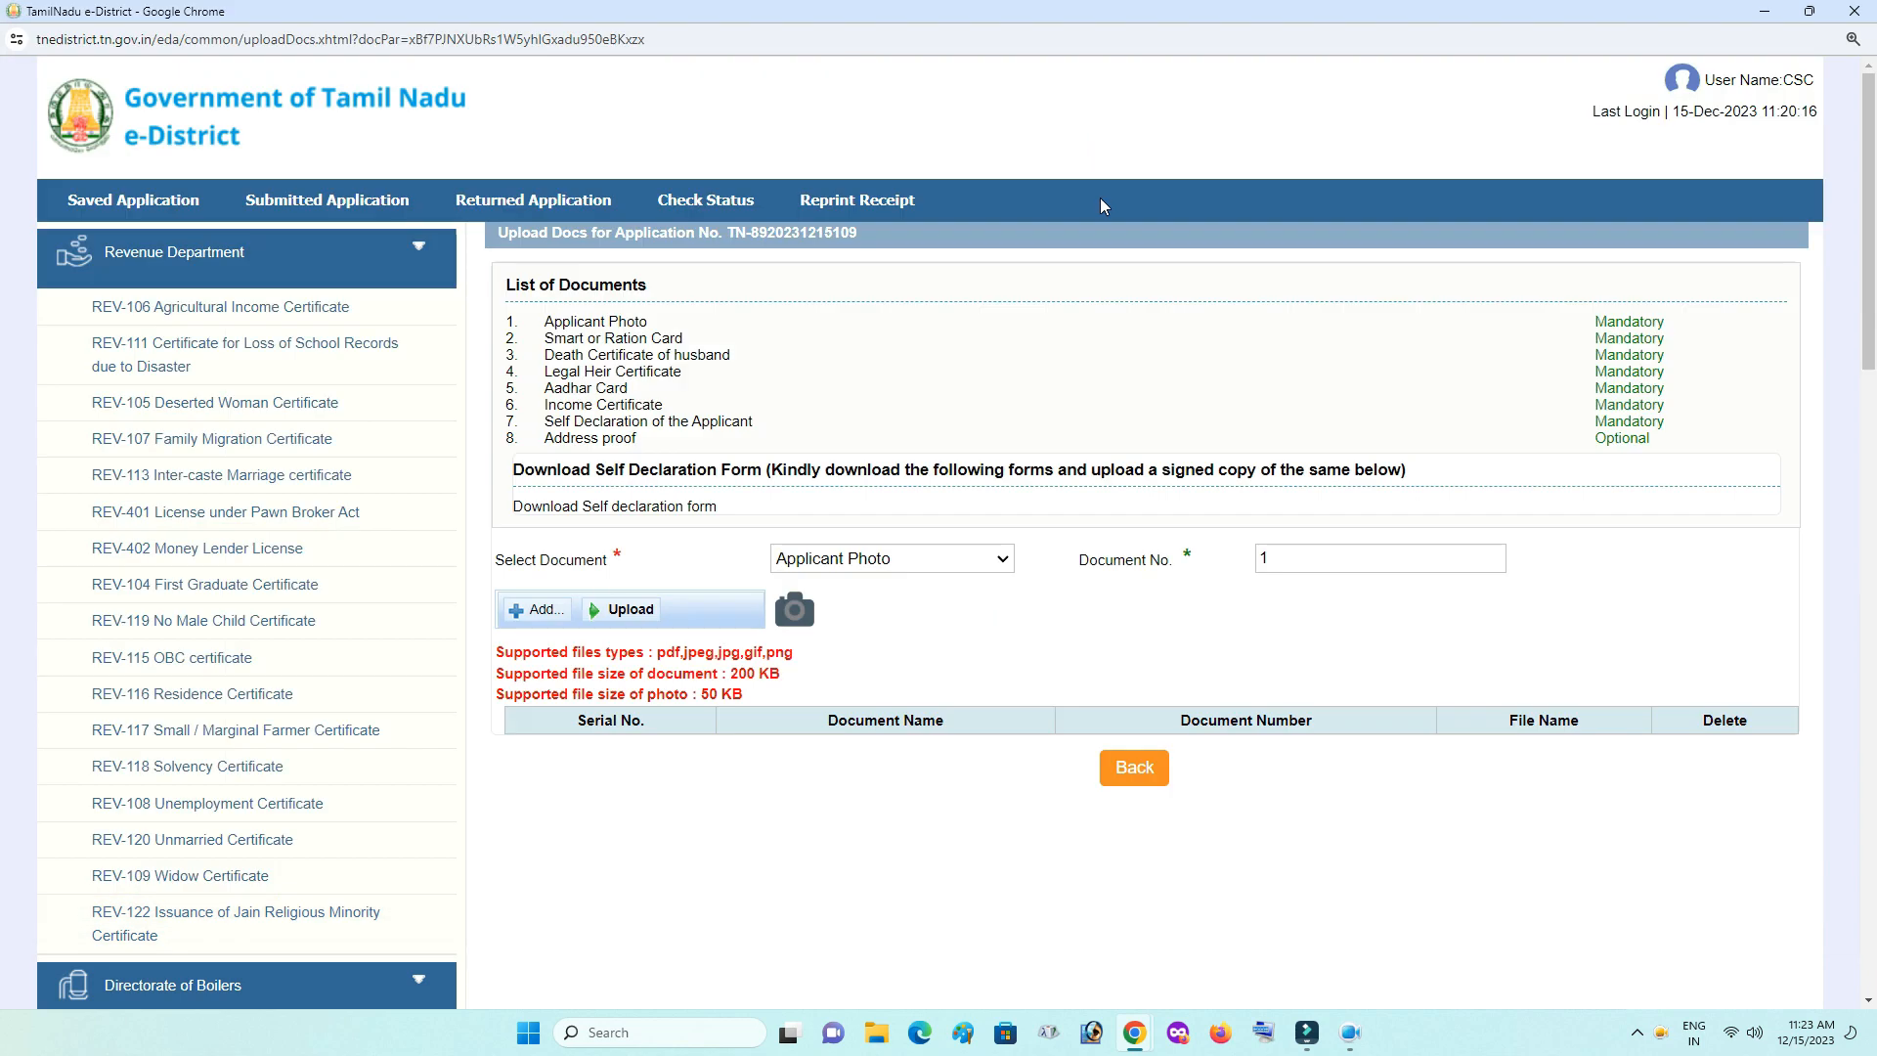
click(978, 559)
click(831, 623)
text(2)
click(533, 610)
double_click(1373, 188)
click(629, 608)
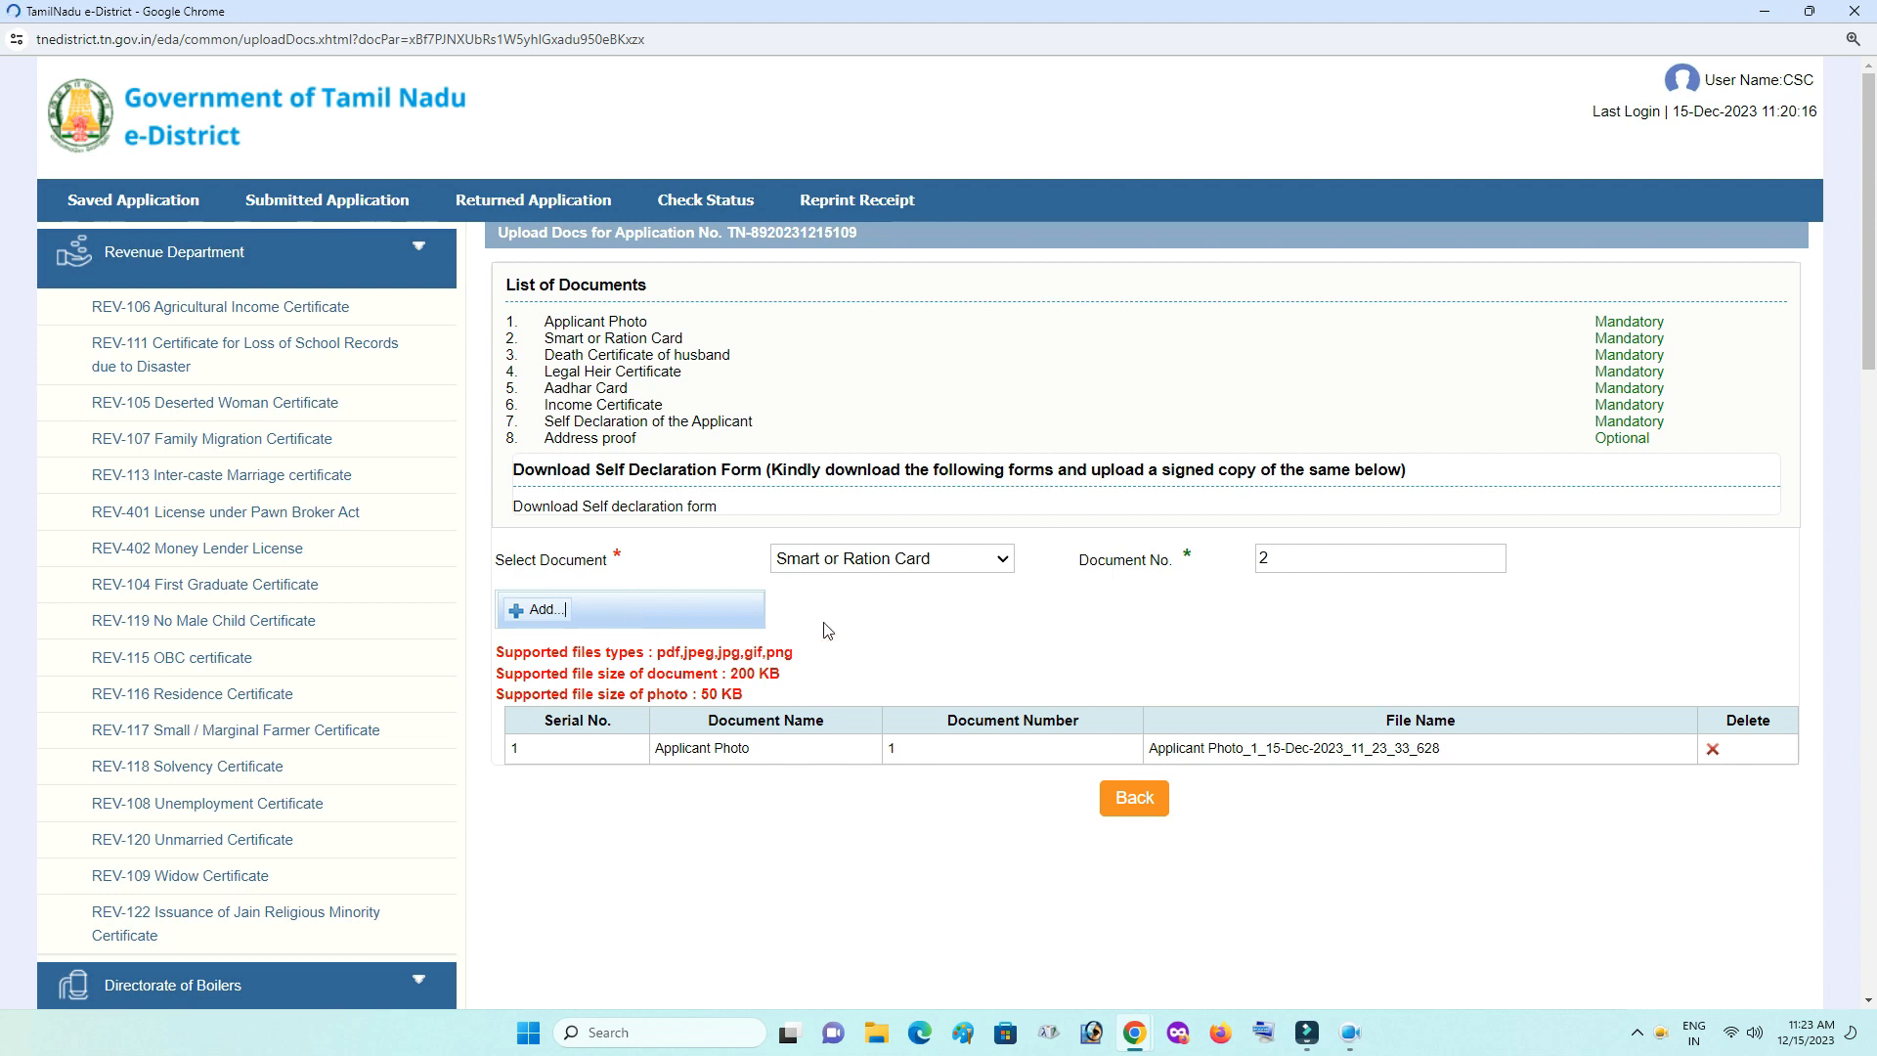
- Upload the husband's Death Certificate as document number 3
click(884, 558)
click(861, 648)
click(1335, 550)
text(3)
click(533, 610)
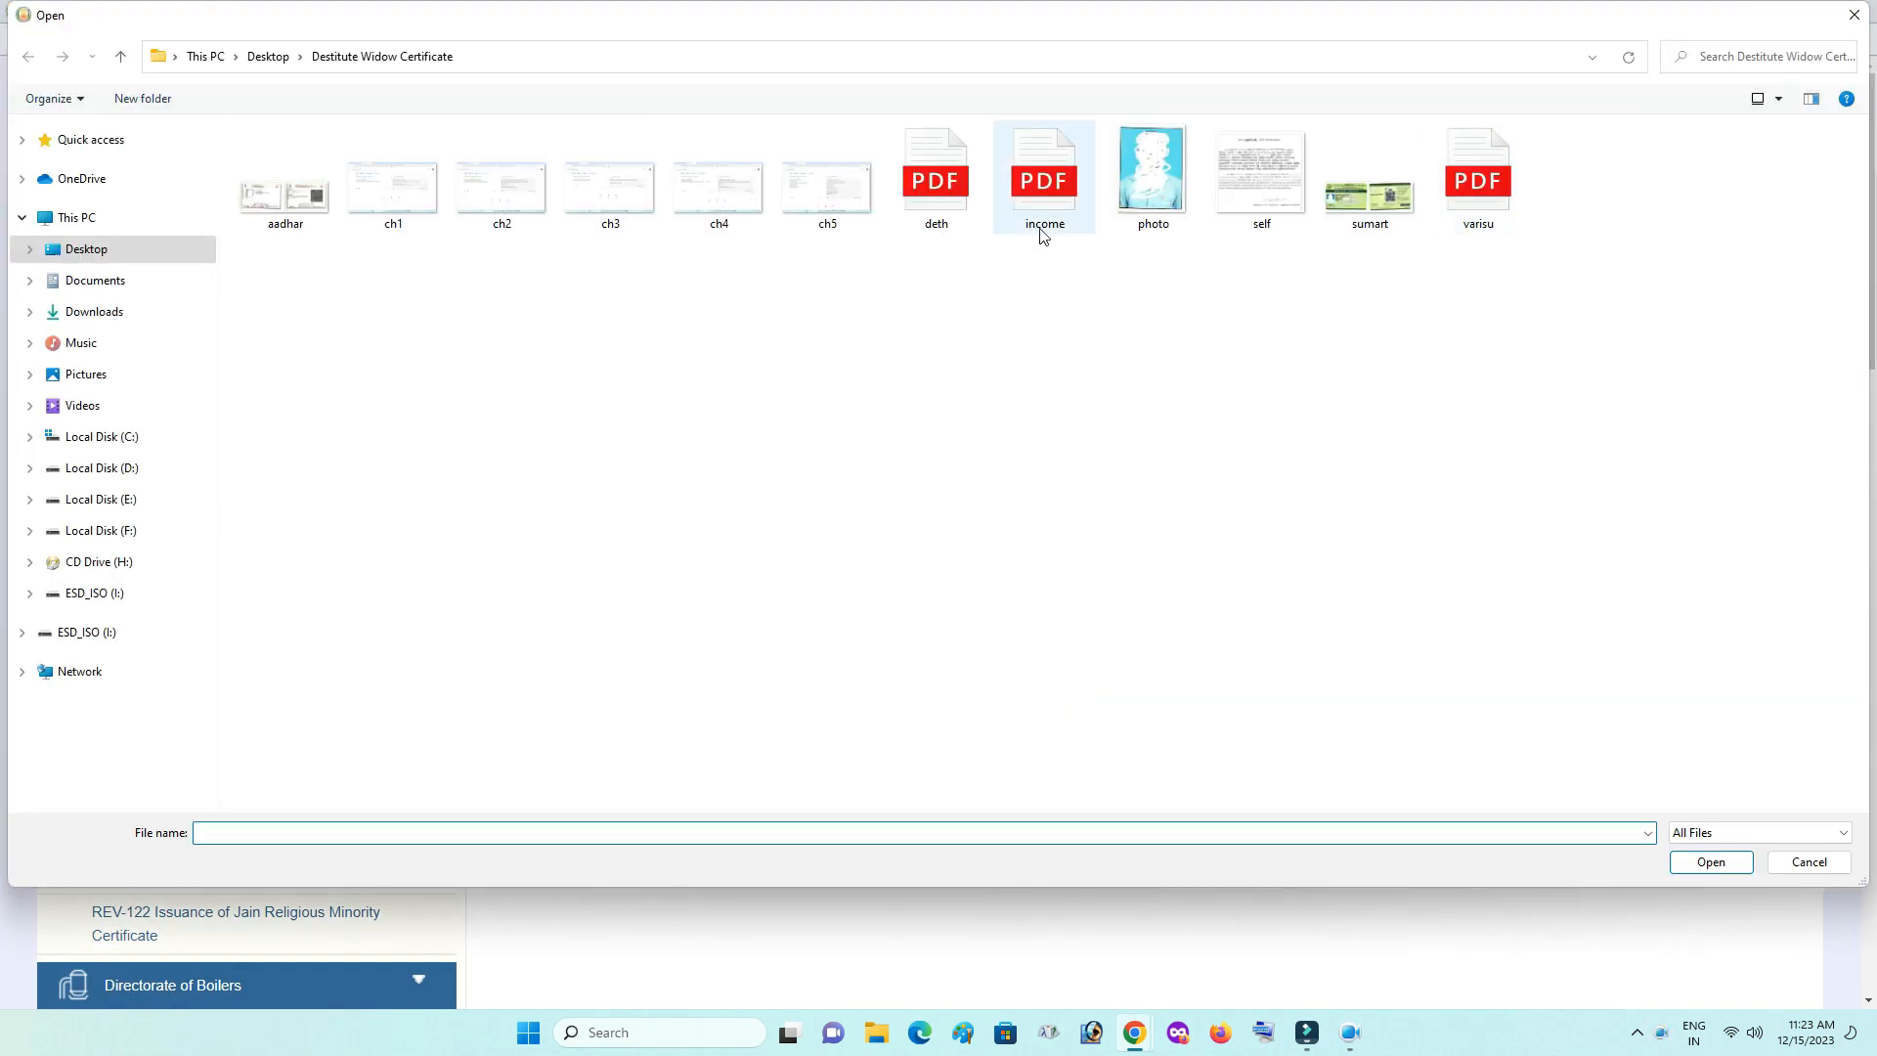
double_click(1043, 229)
click(625, 610)
- Upload the Legal Heir Certificate as document number 4
click(905, 558)
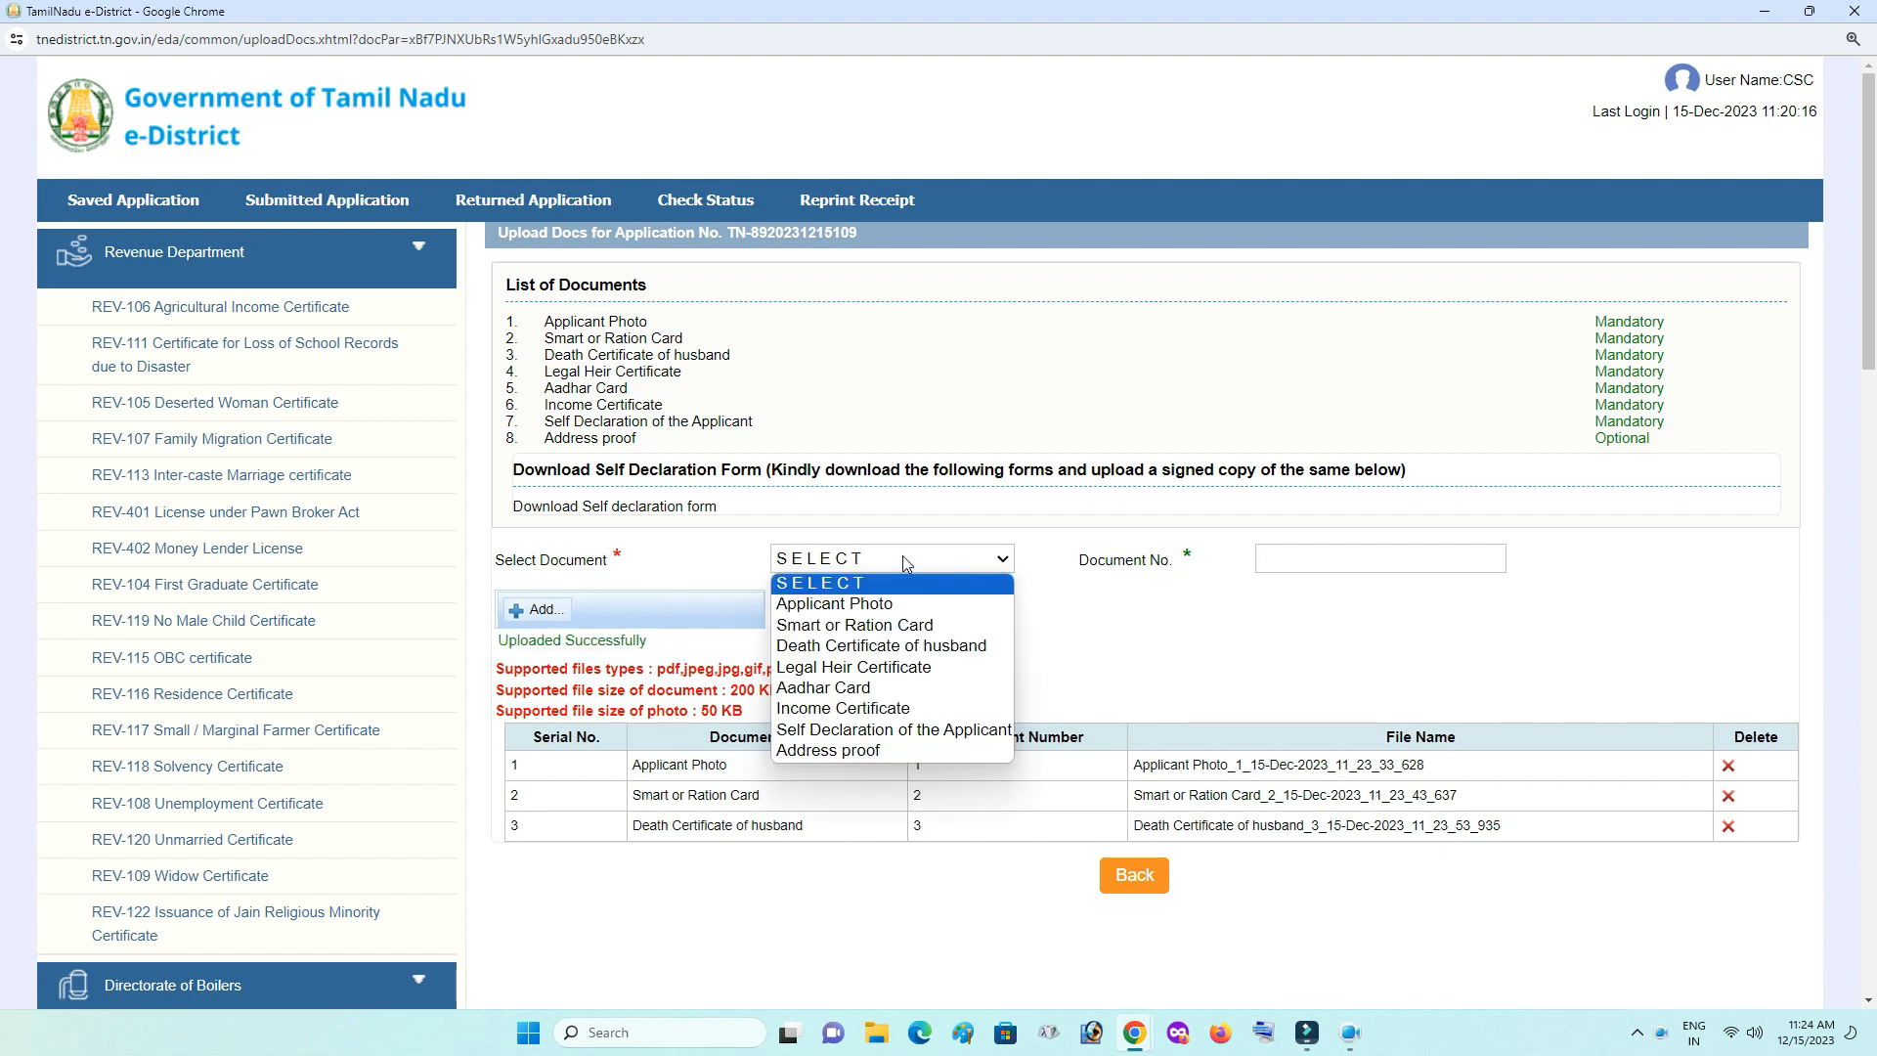
click(853, 667)
click(1335, 559)
text(4)
click(1191, 619)
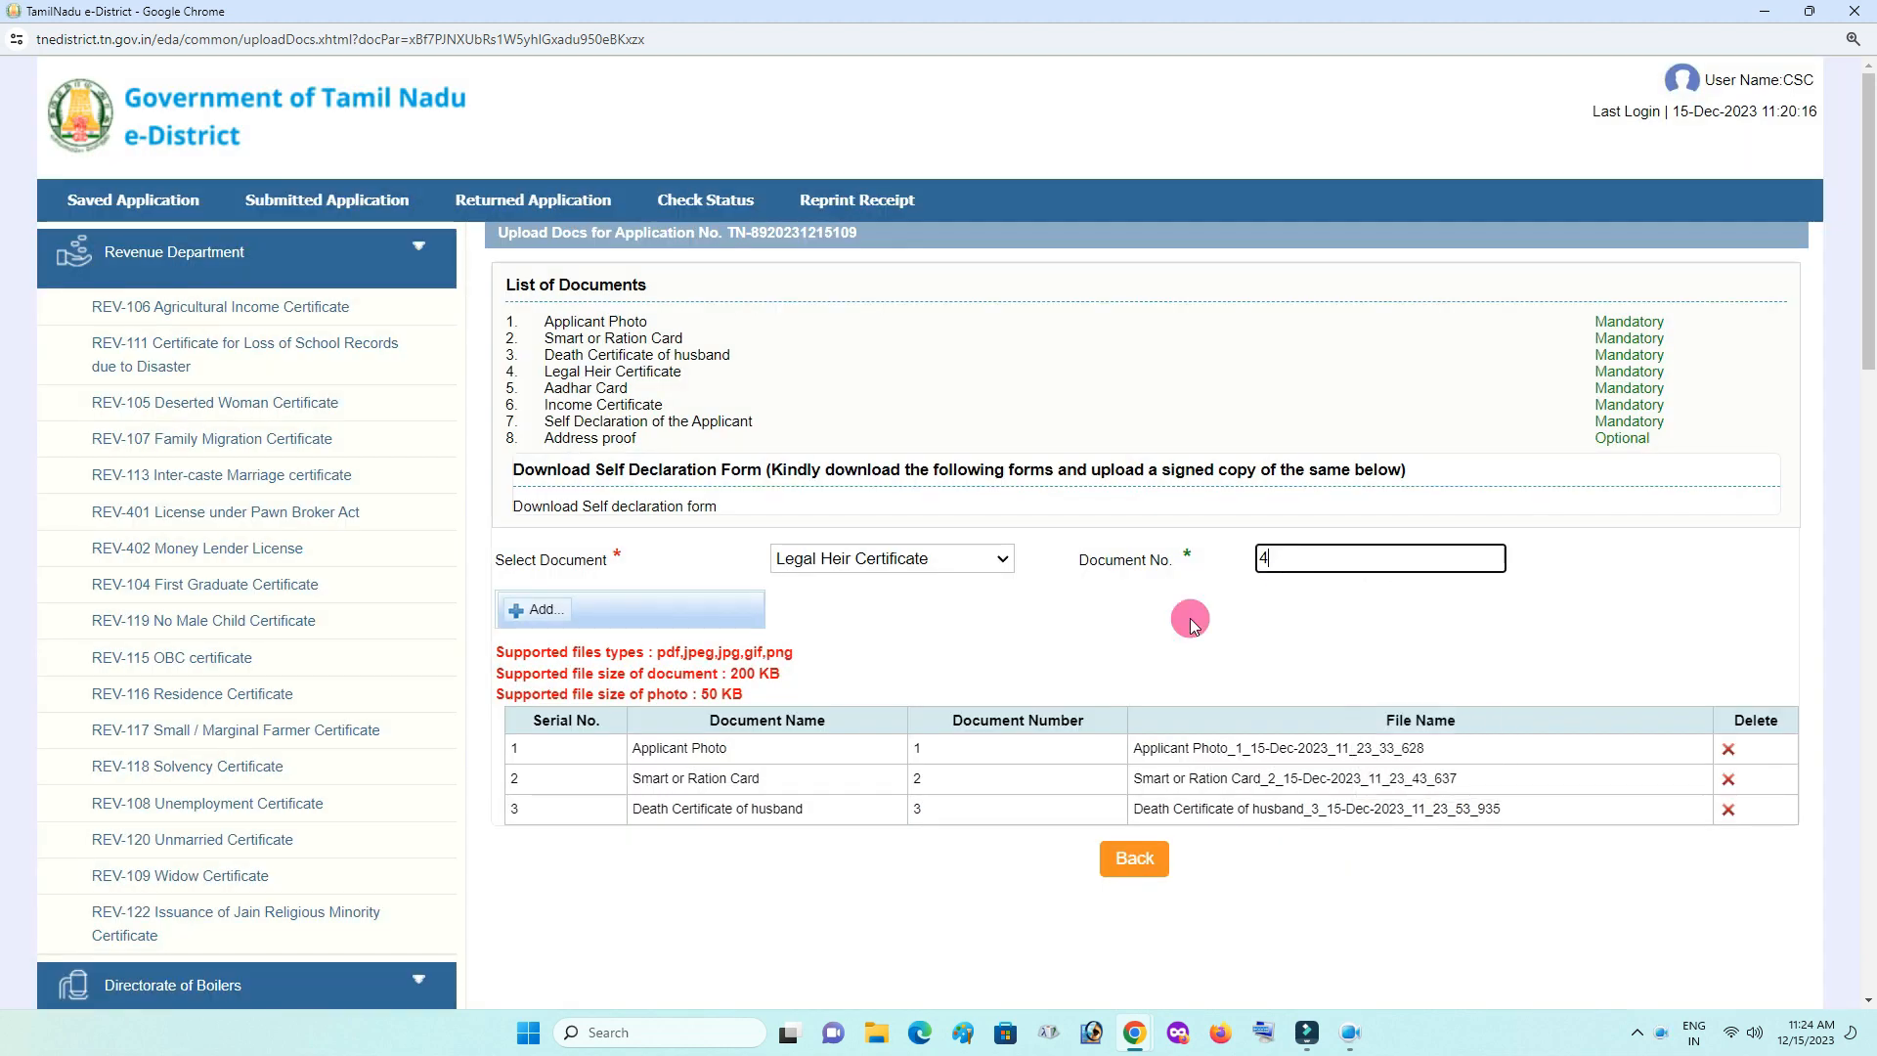
click(552, 613)
double_click(1457, 172)
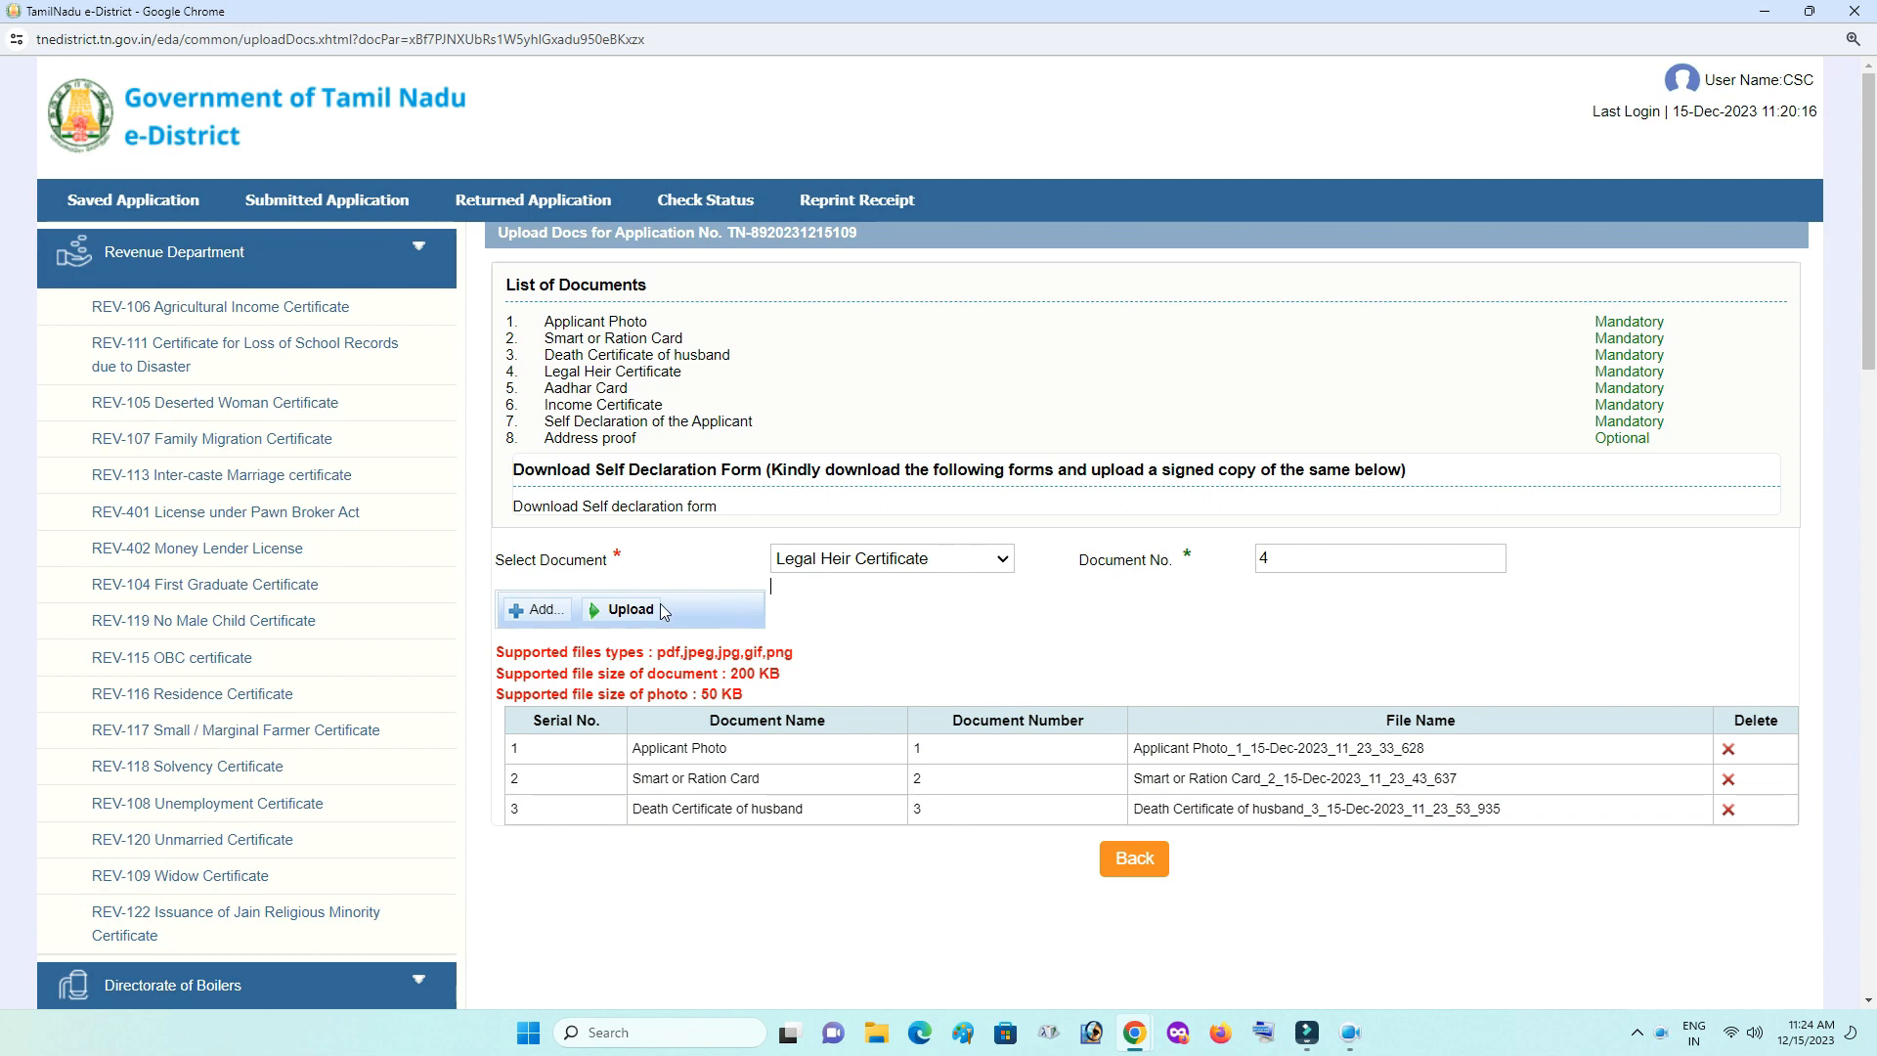
click(631, 610)
- Upload the Aadhar Card as document number 5
click(892, 559)
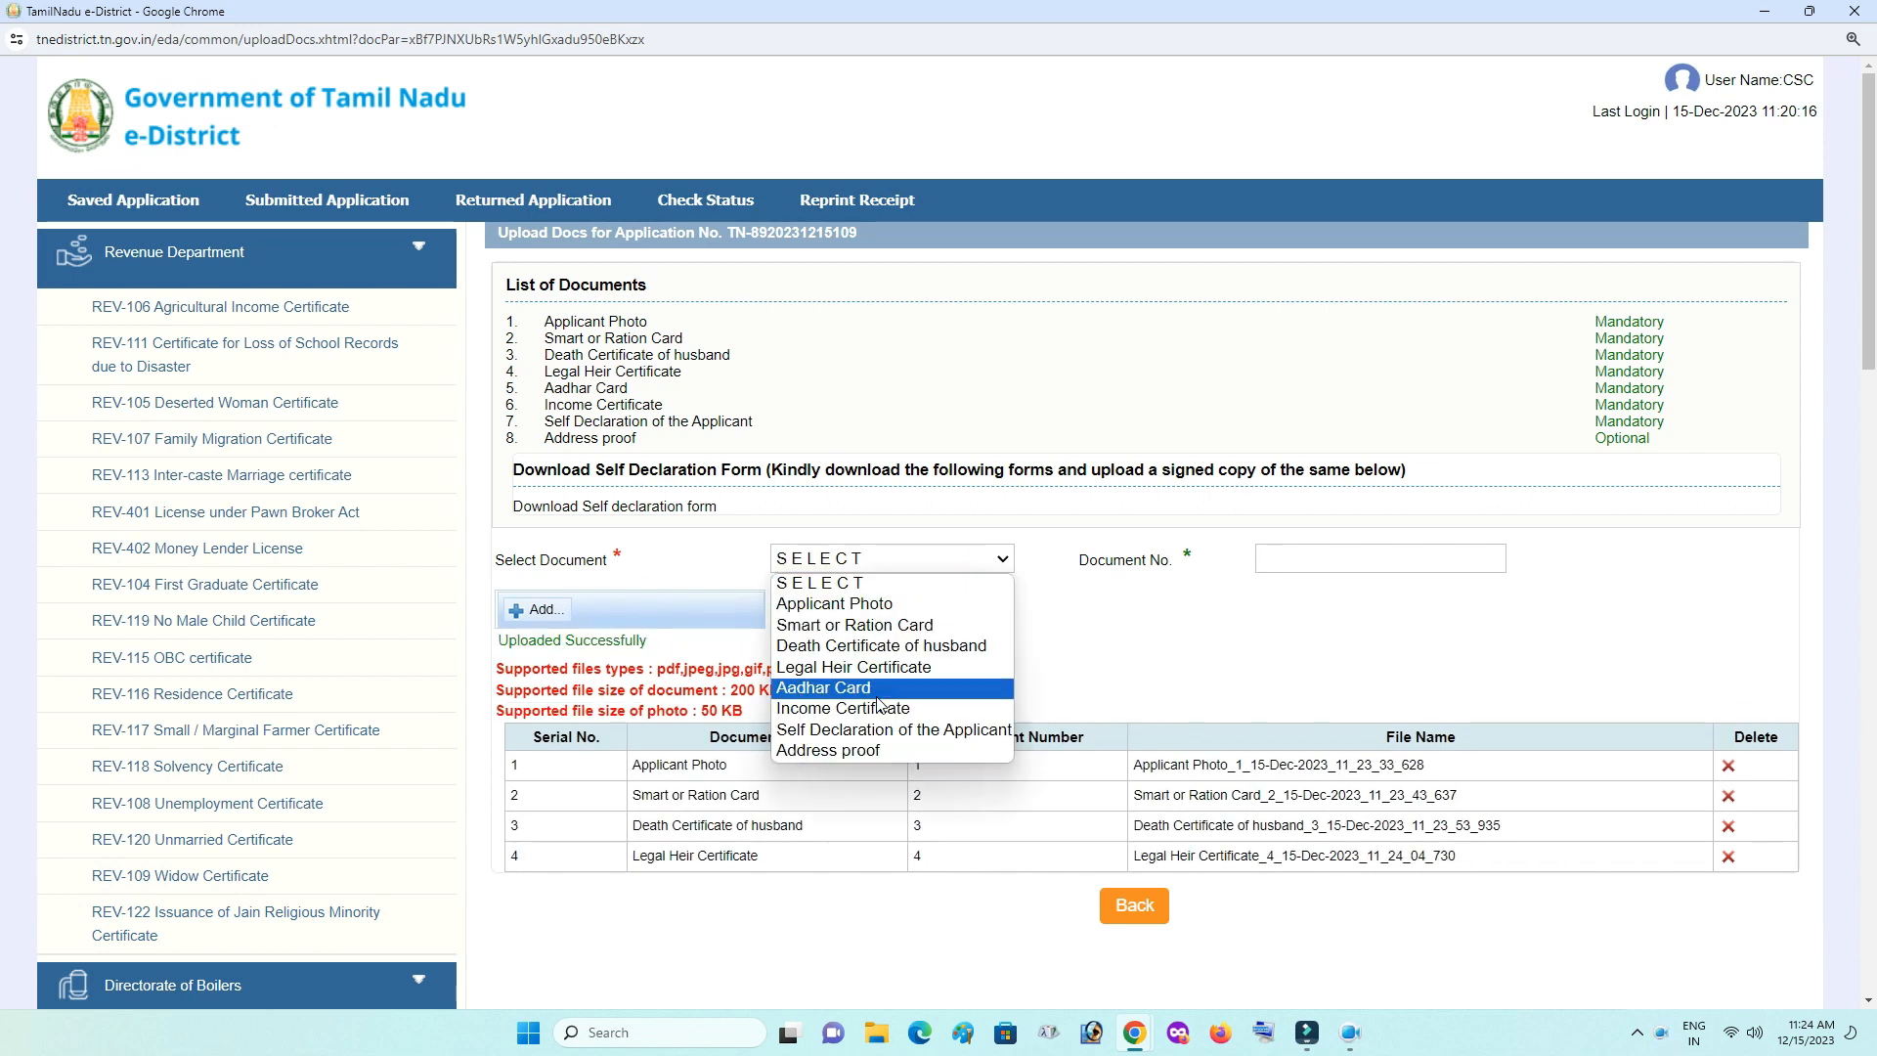
click(838, 687)
click(1336, 558)
text(5)
click(645, 607)
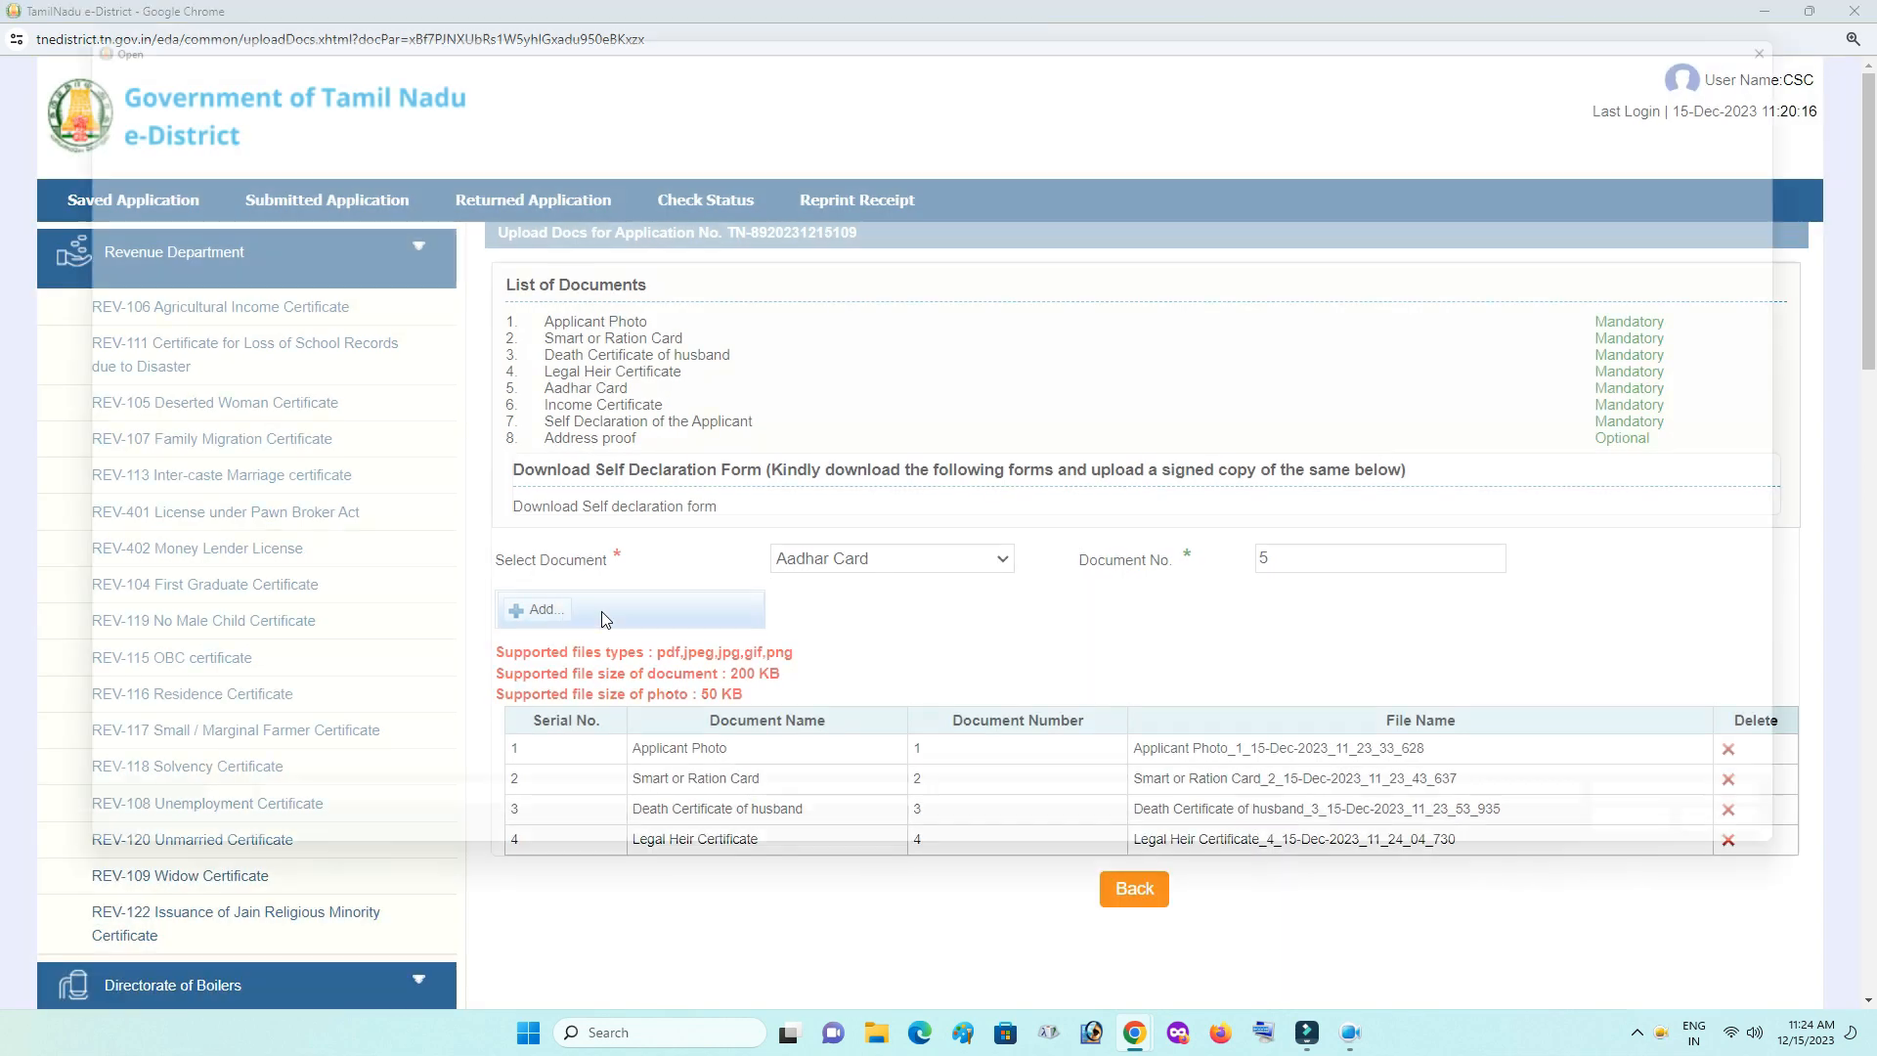
double_click(317, 225)
click(622, 611)
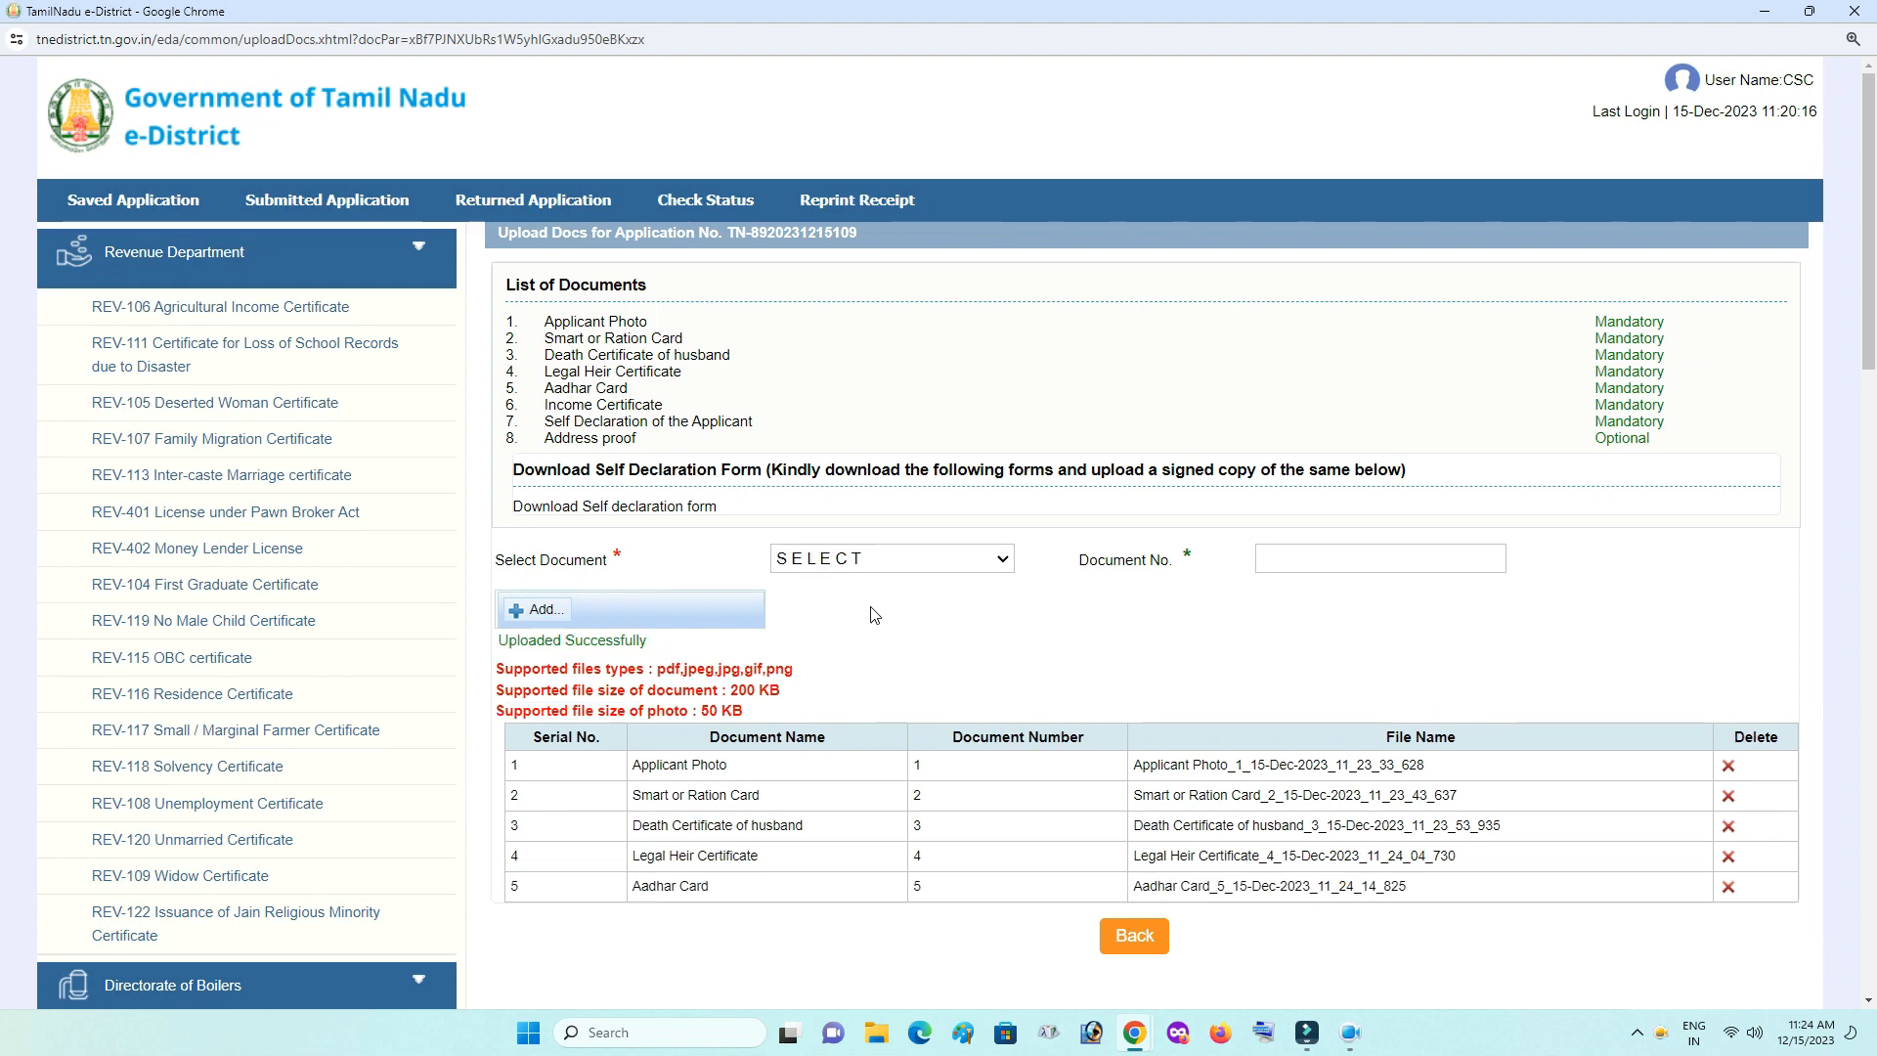
- Upload the Income Certificate as document number 6
click(890, 559)
click(838, 704)
click(1383, 558)
text(6)
click(549, 612)
double_click(1044, 186)
click(630, 611)
- Attach the Self Declaration of the Applicant as document number 7
click(952, 559)
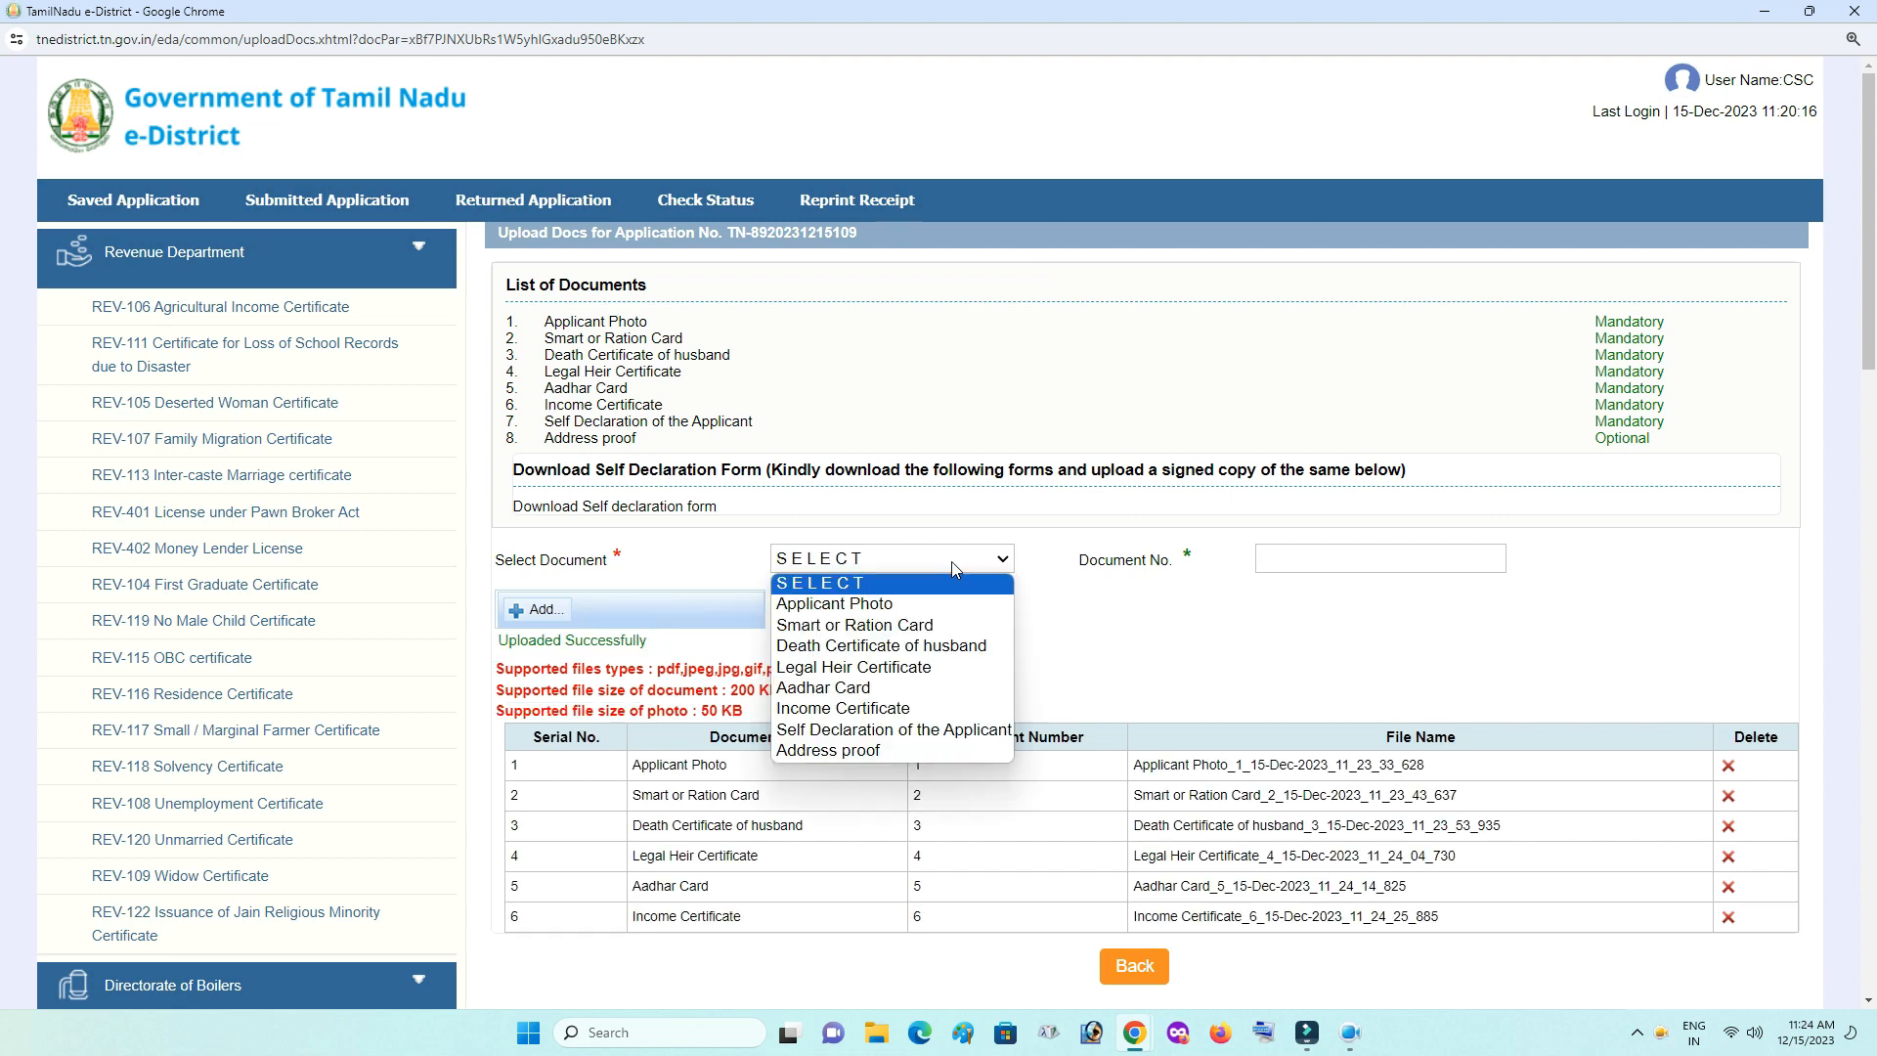
click(939, 729)
click(1382, 558)
text(7)
click(538, 611)
double_click(1261, 174)
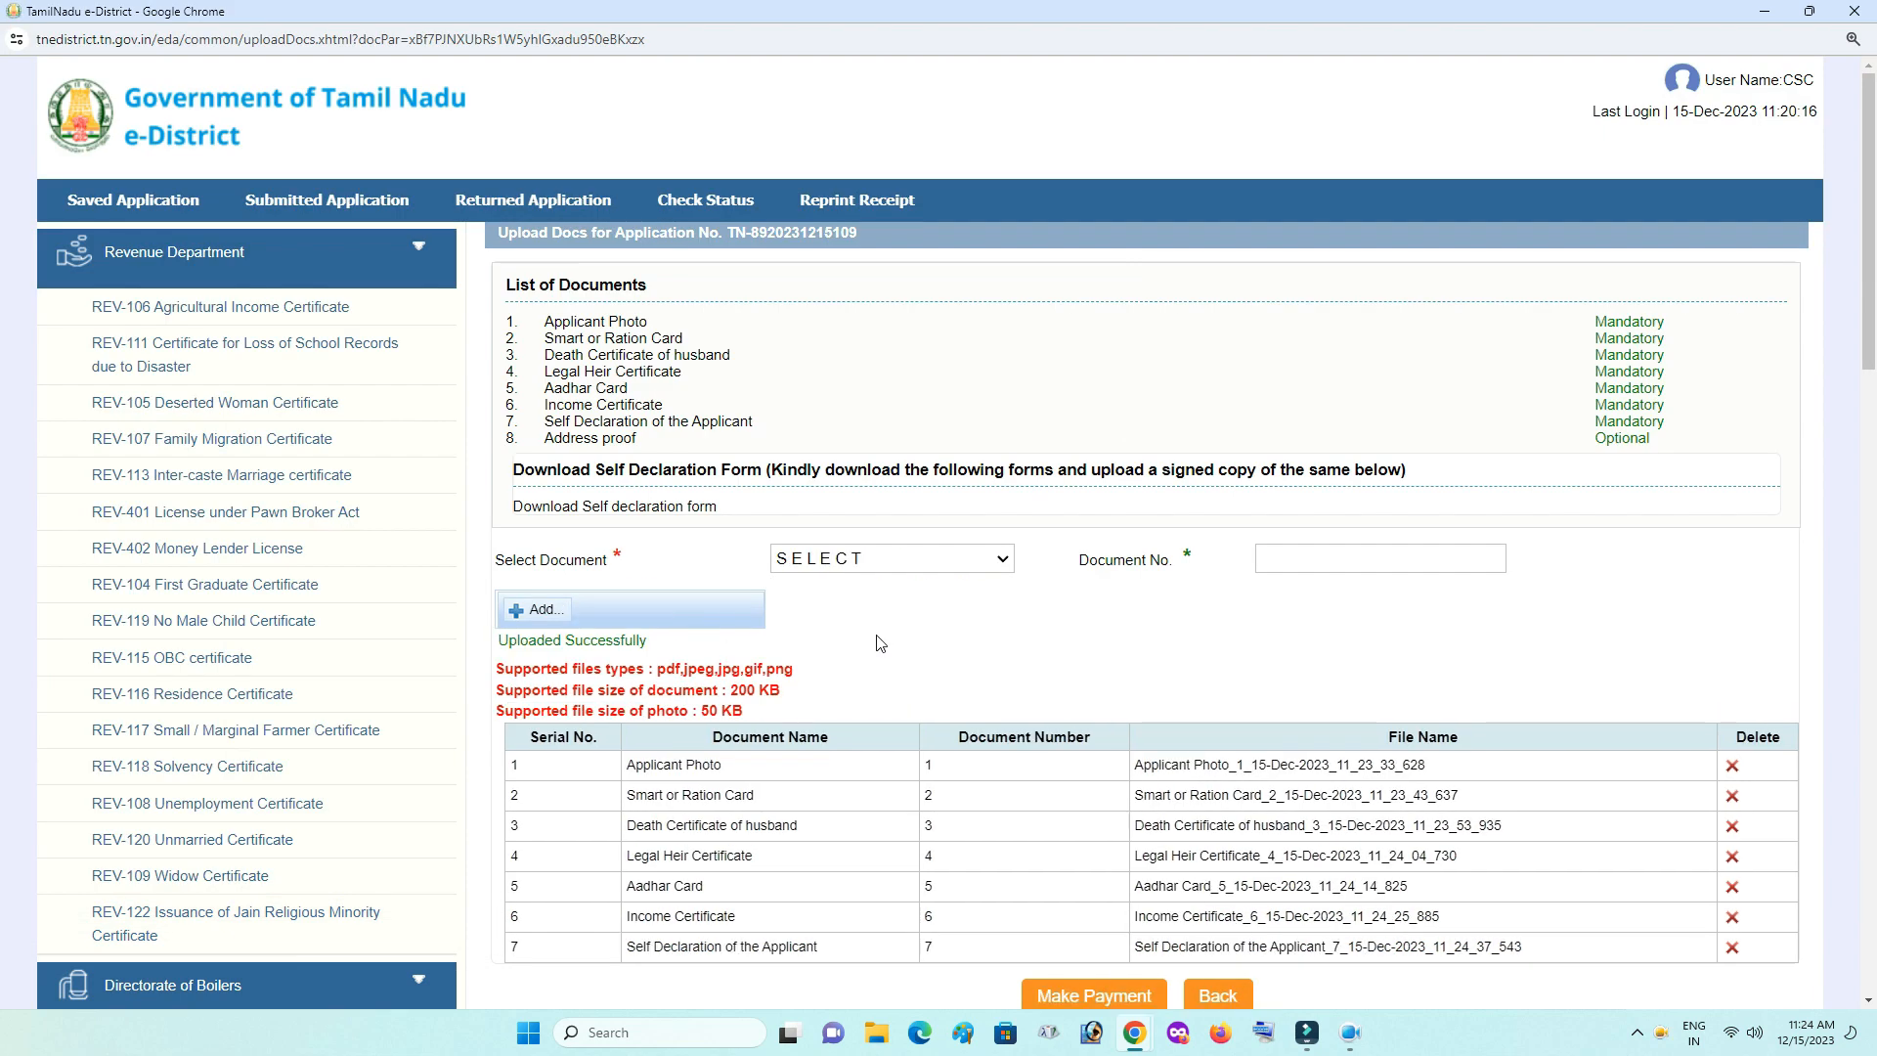
- Make the payment with Payment Type Cash and confirm proceeding with the application
scroll(865, 606, down, 1)
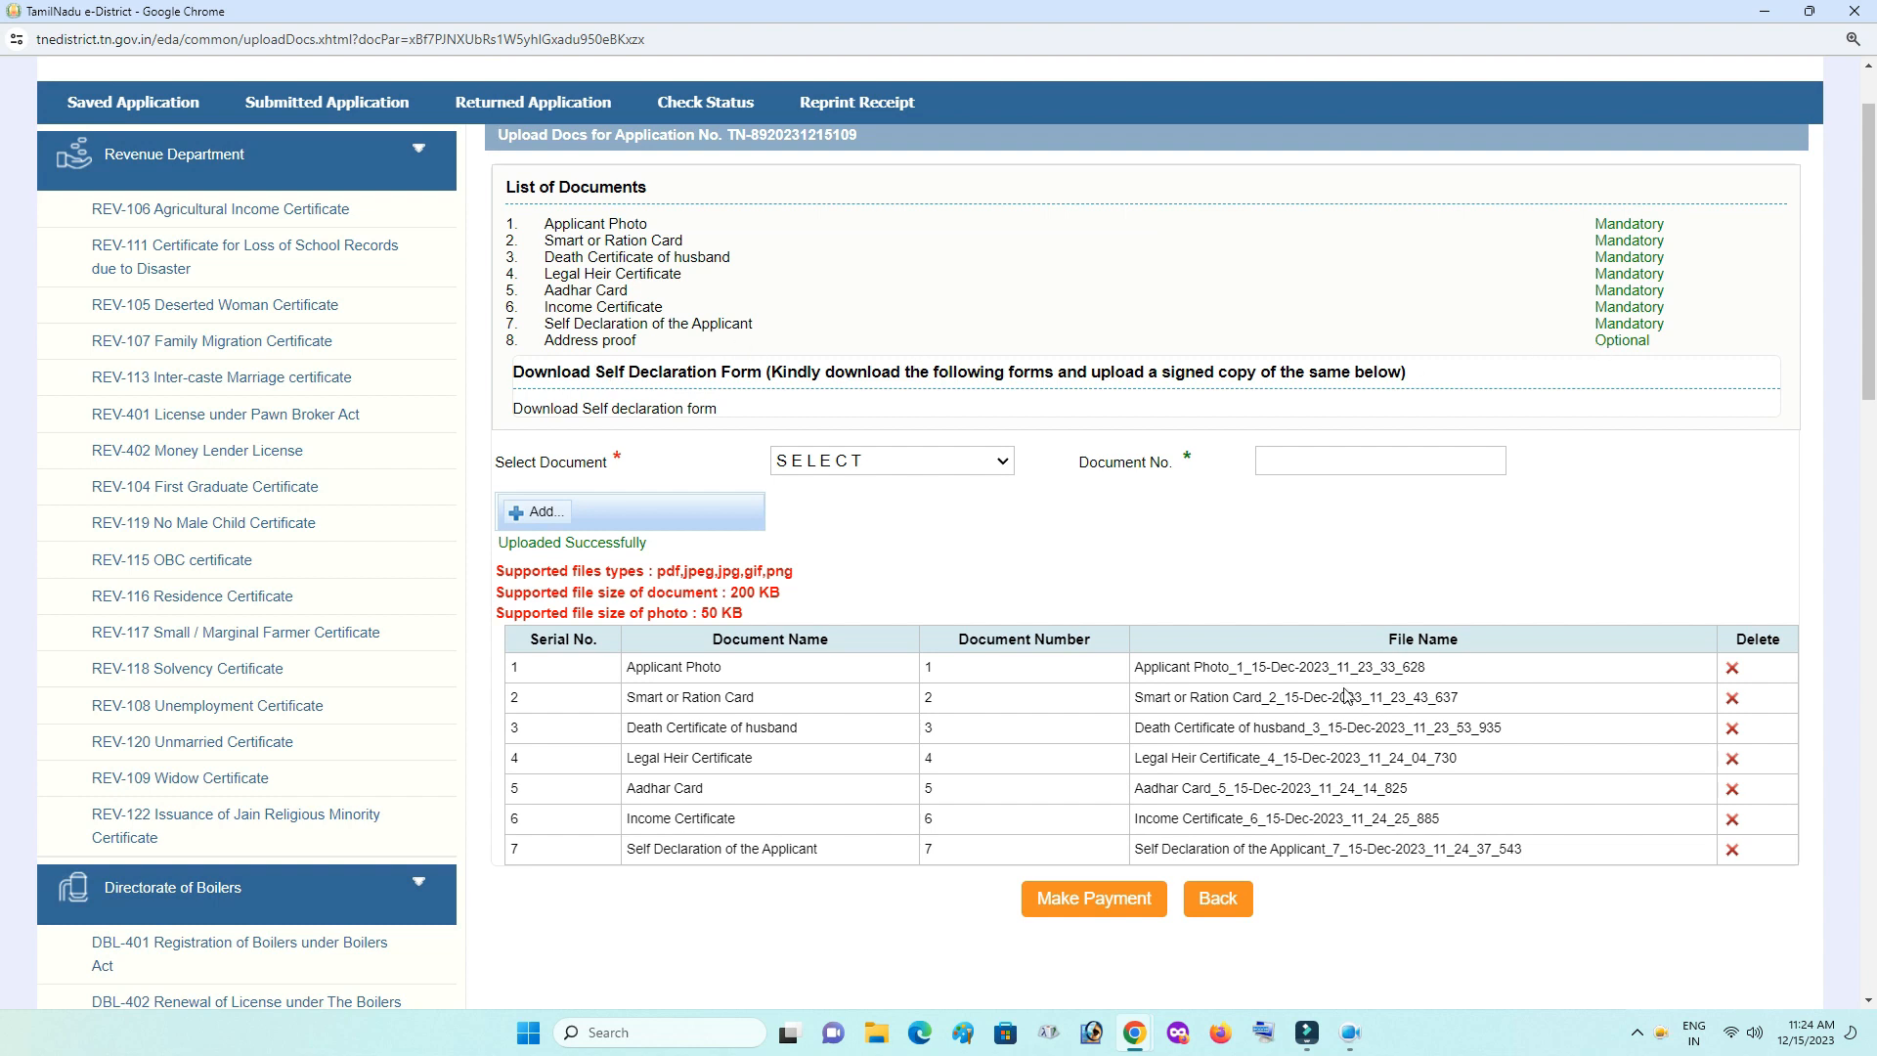
click(1101, 901)
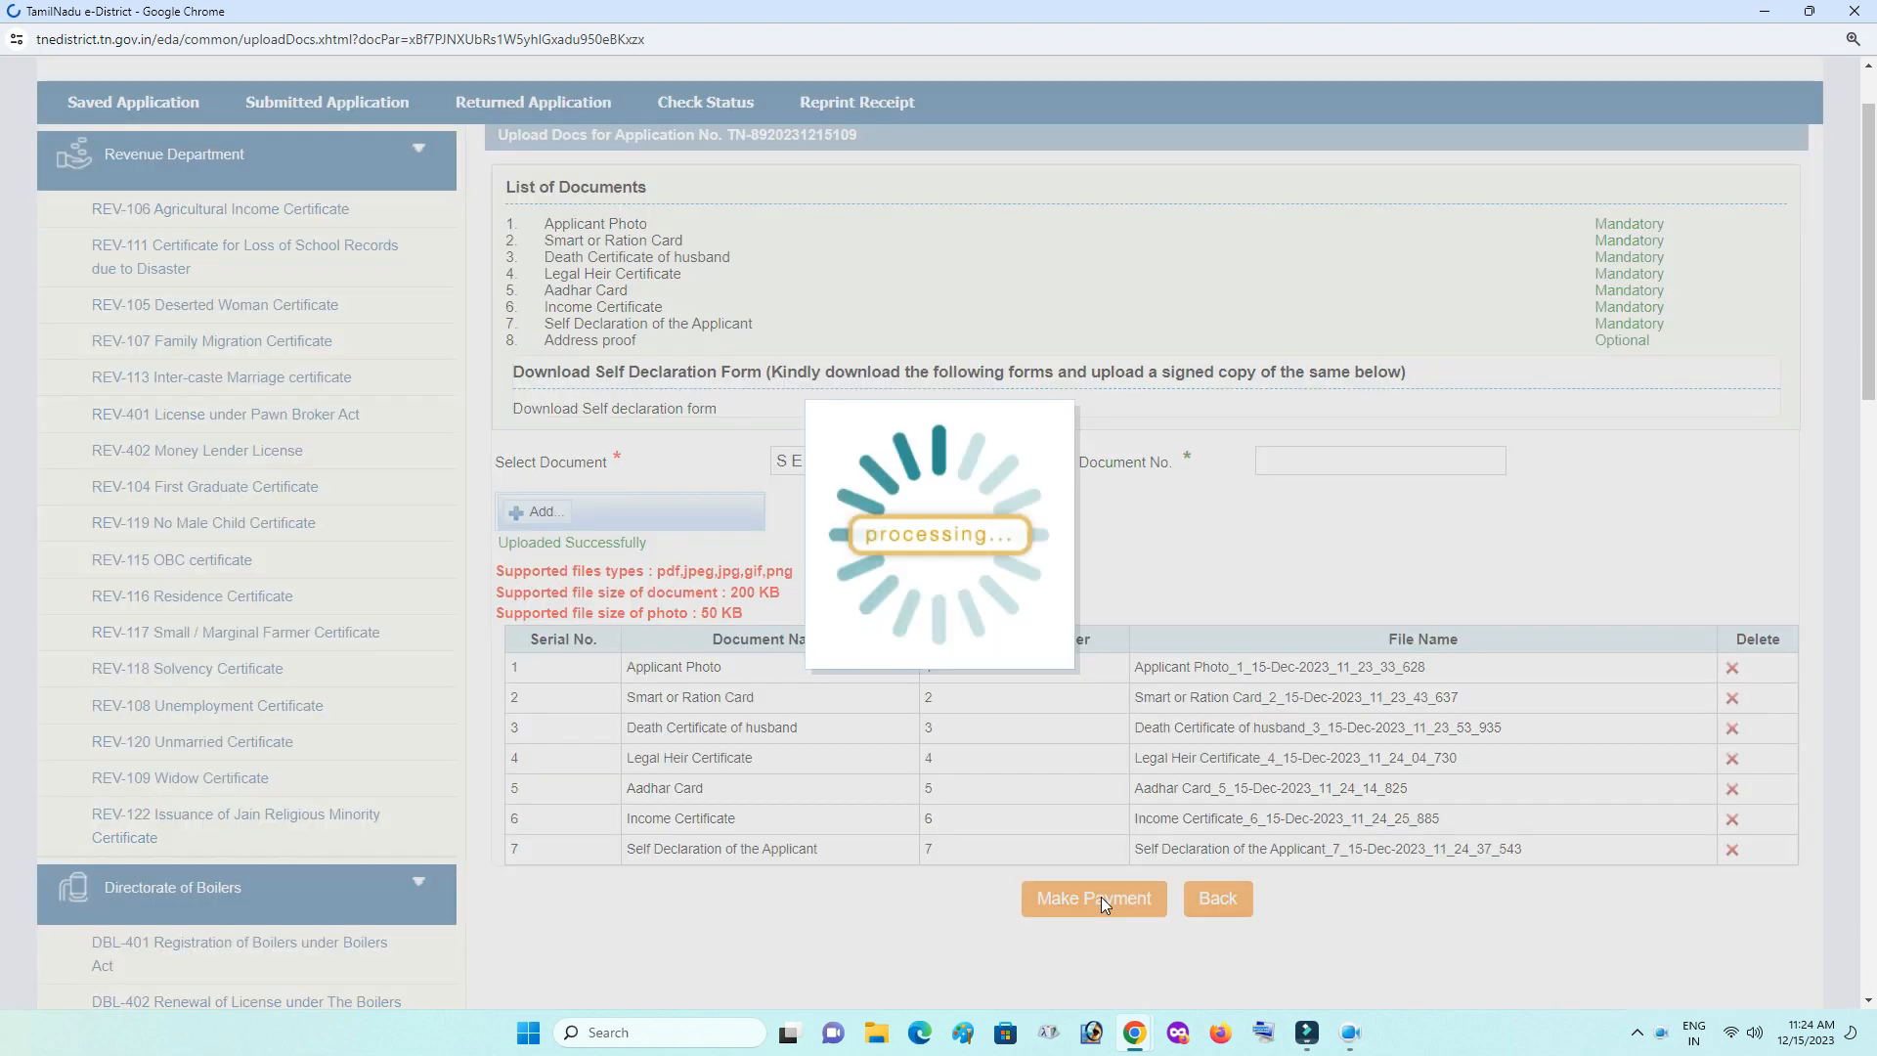
click(981, 387)
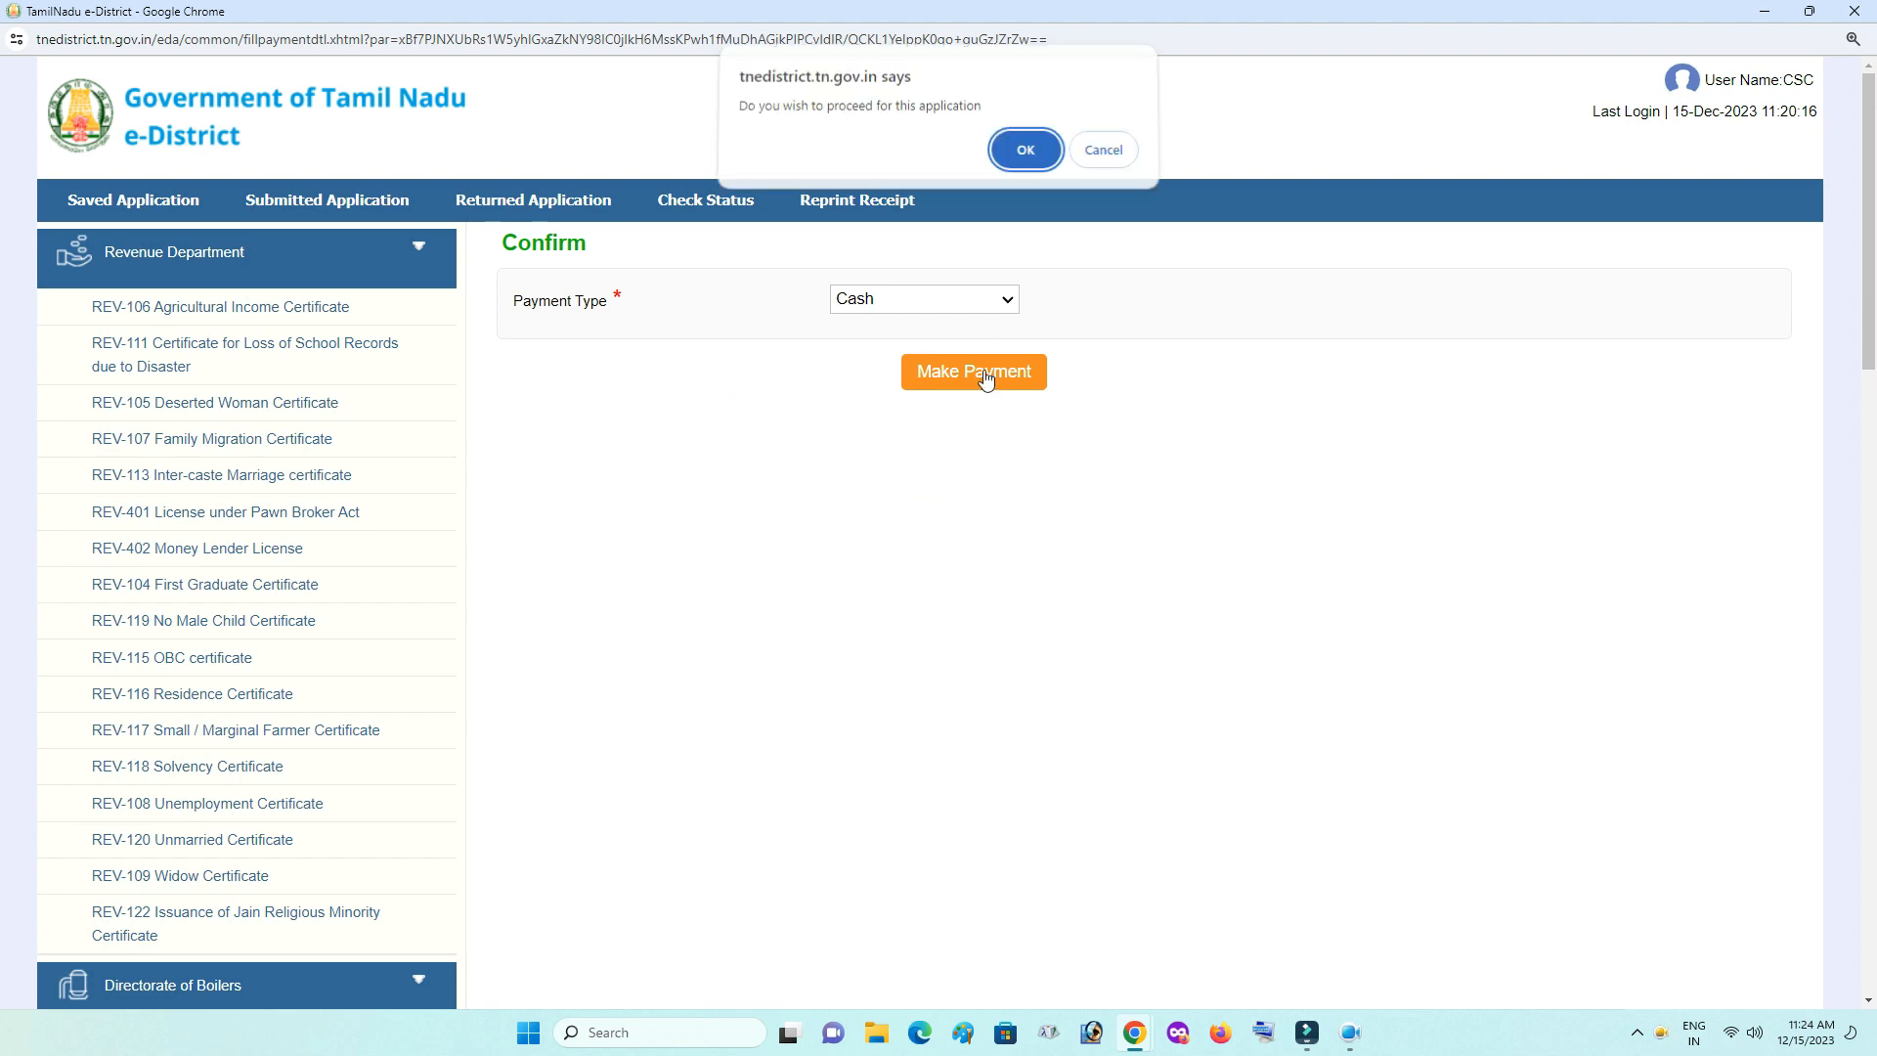
click(1023, 151)
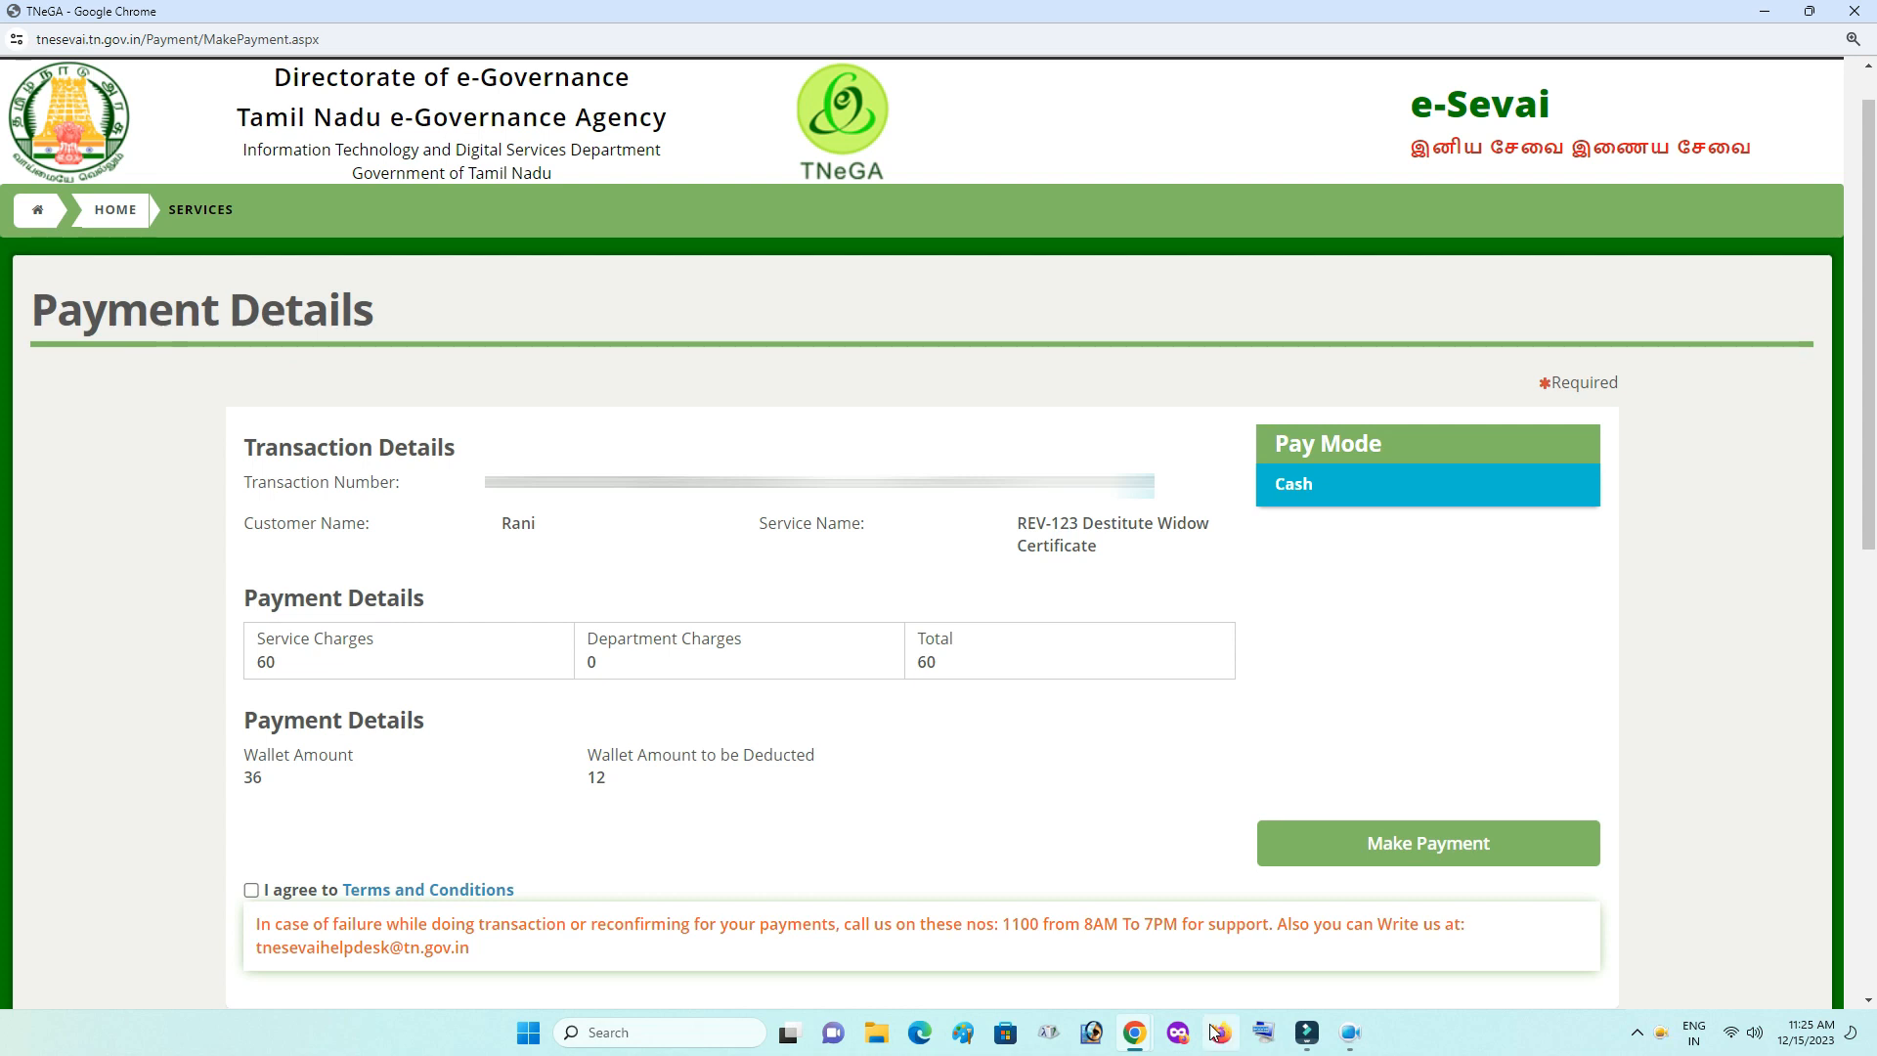
- Tick 'I agree to Terms and Conditions' for the 60.00 payment, then subscribe to the video's channel
click(252, 889)
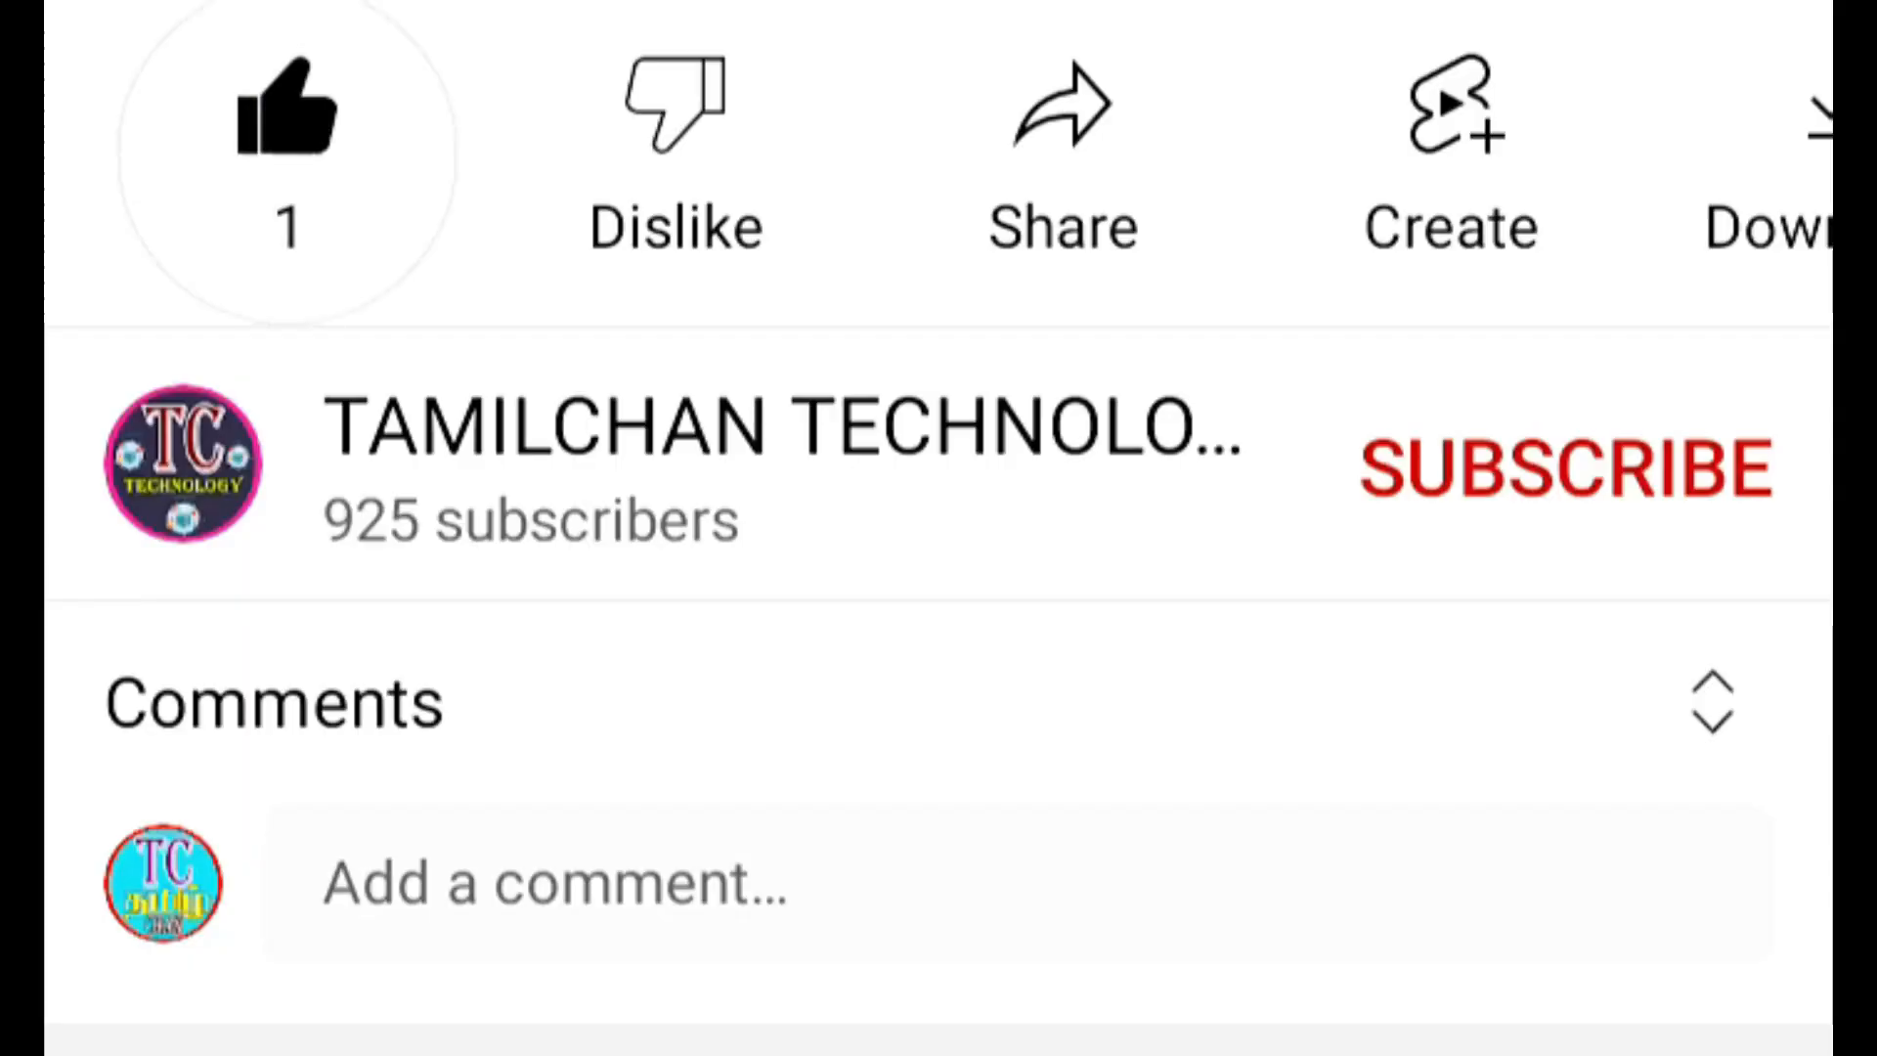
click(1567, 513)
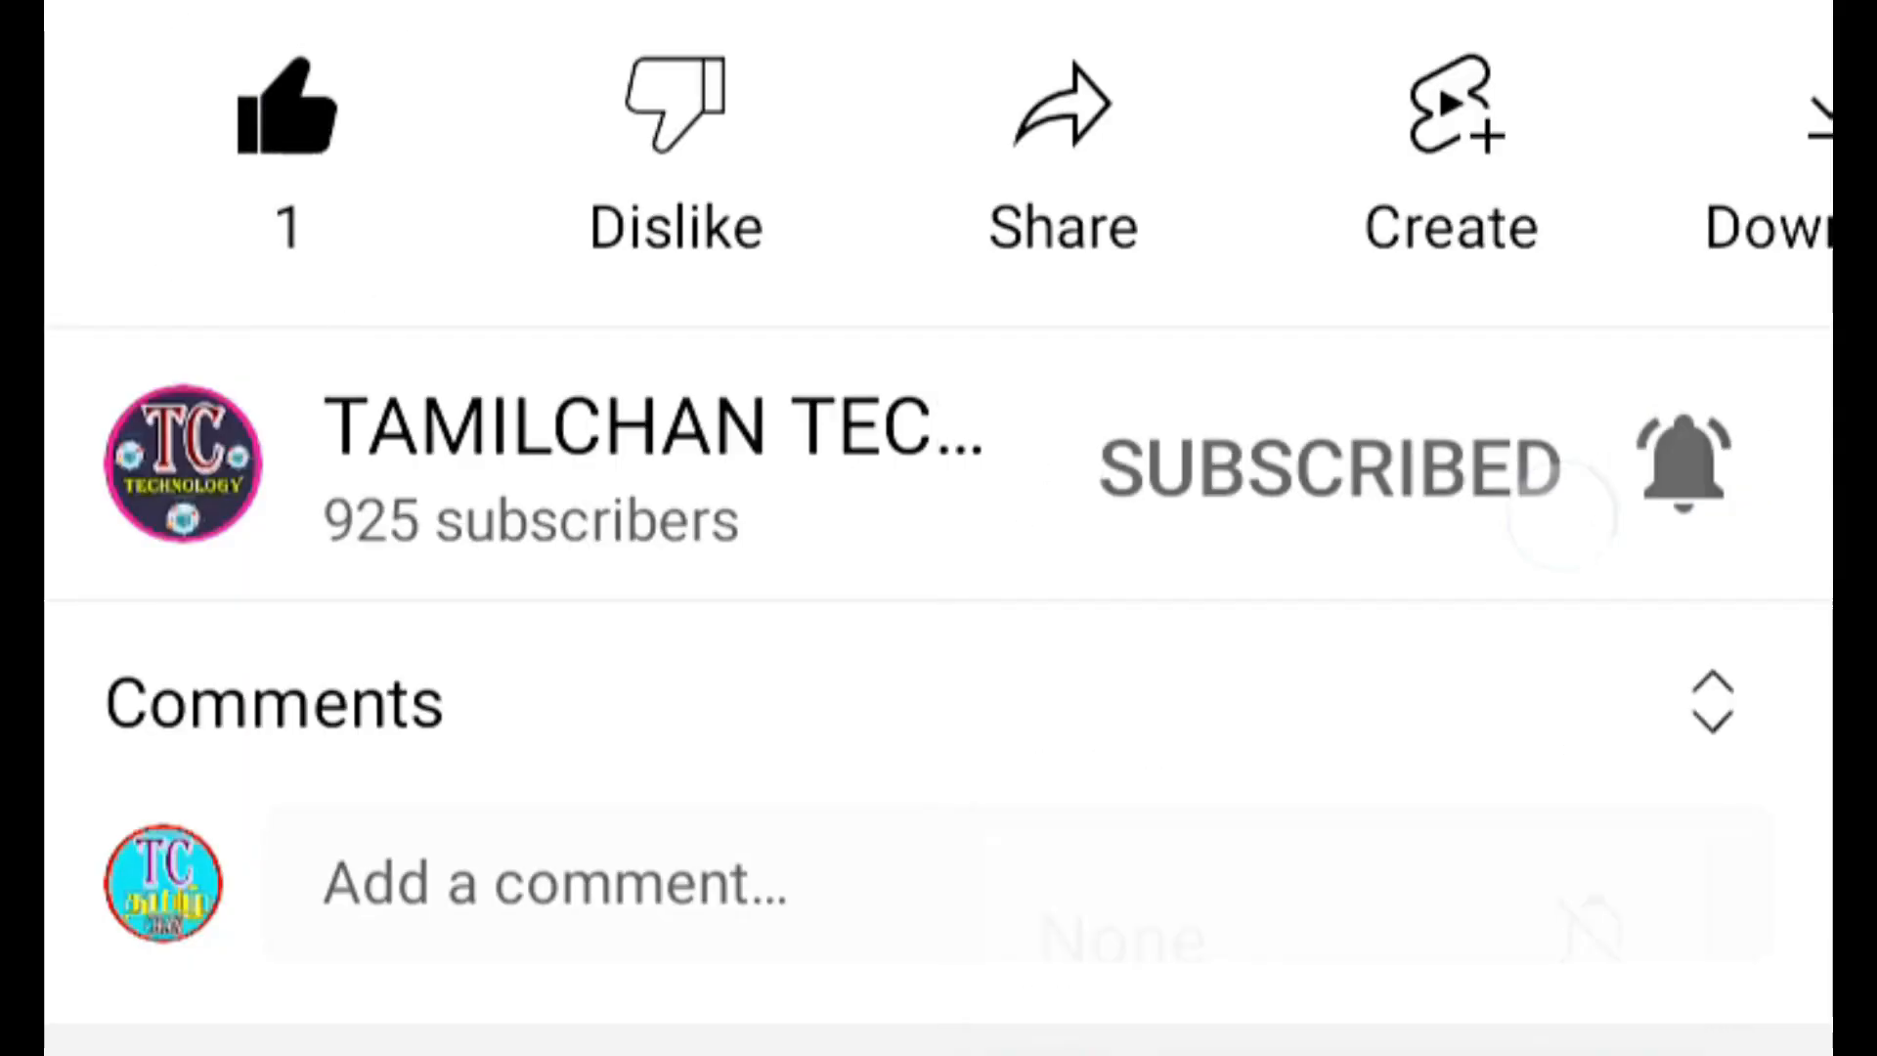